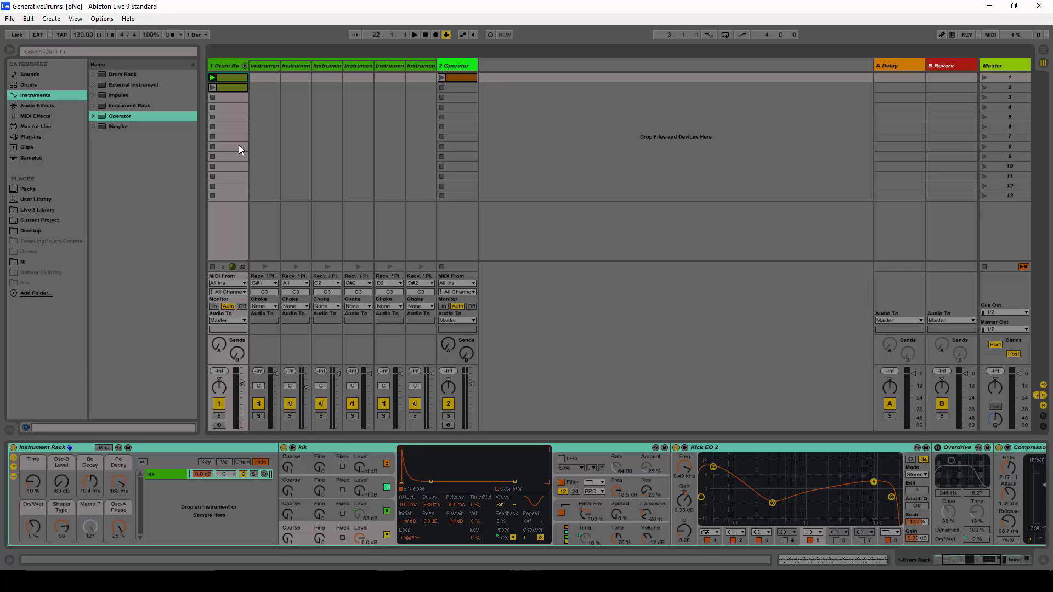
Select the Drum Rack track and its row-2 clip, scrolling the device view to the Drum Rack.
click(238, 131)
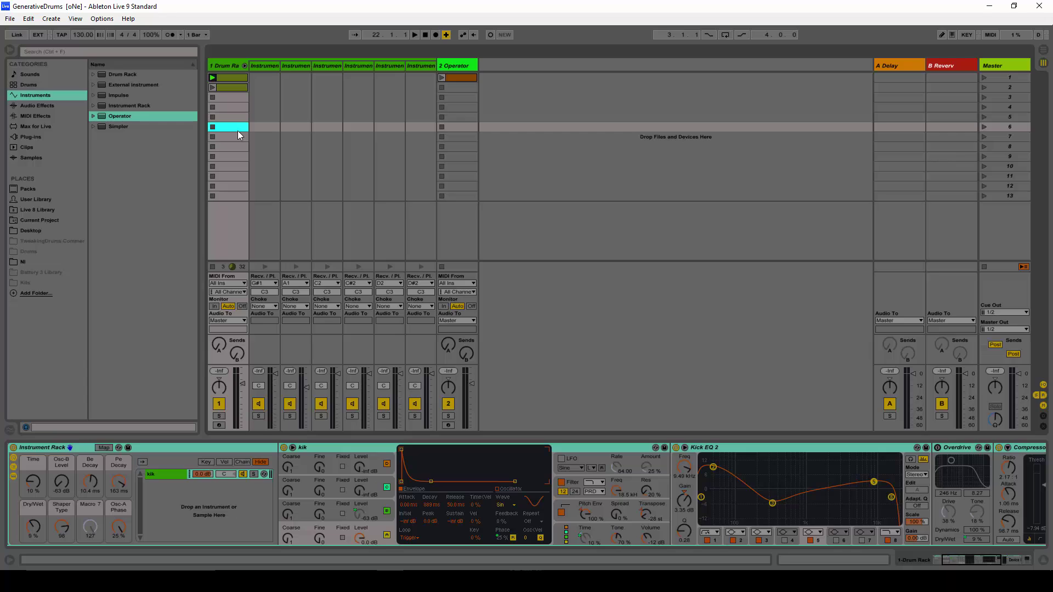
click(236, 87)
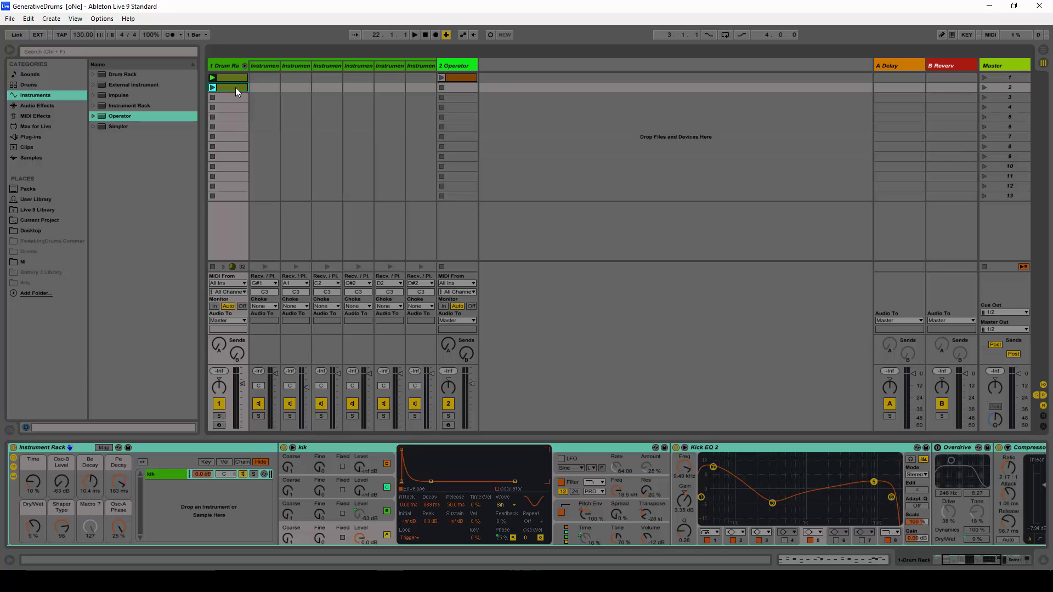
click(235, 67)
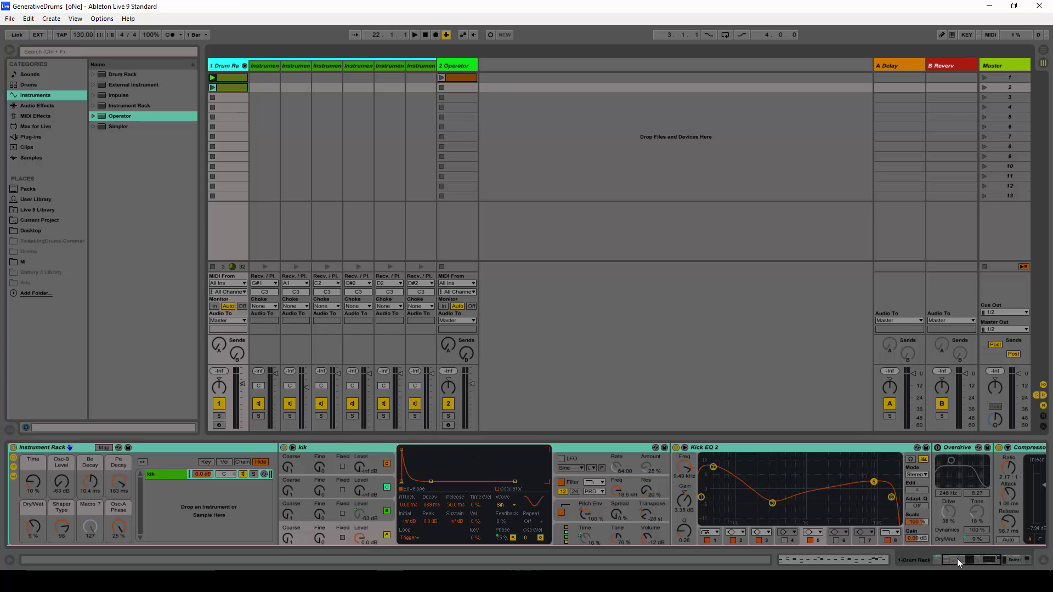
drag(956, 557, 912, 555)
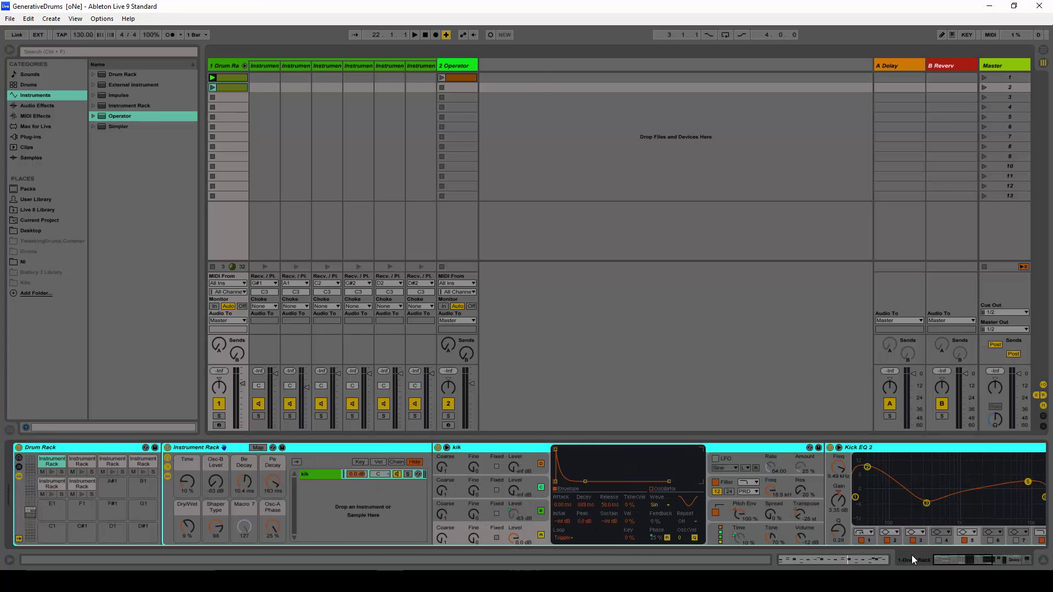
Inspect the top-row and second-row pads' Instrument Racks and their Device Randomizer-L9.
click(78, 462)
click(115, 461)
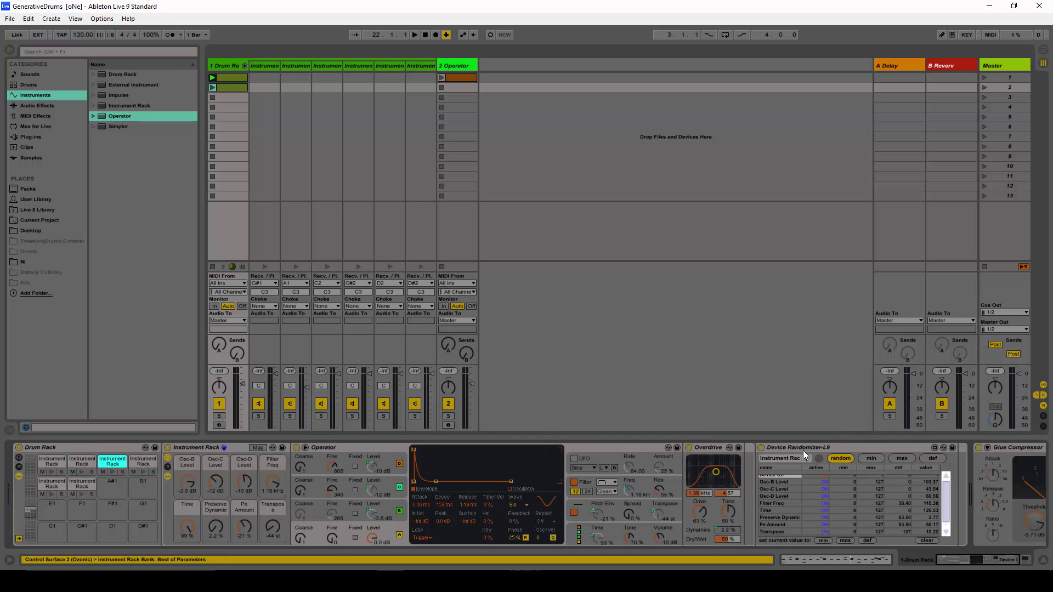
click(790, 446)
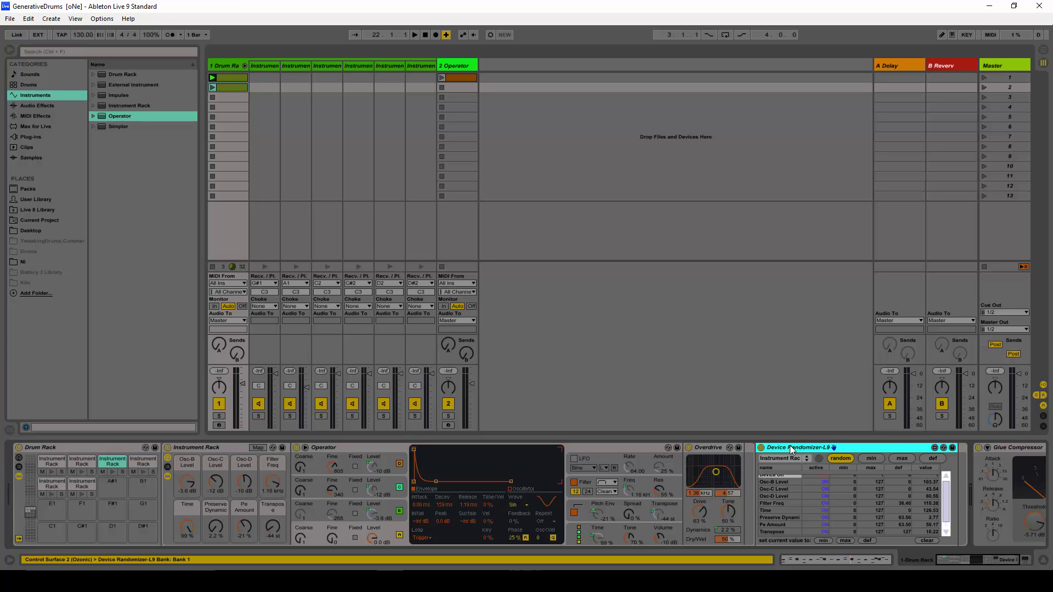
click(140, 462)
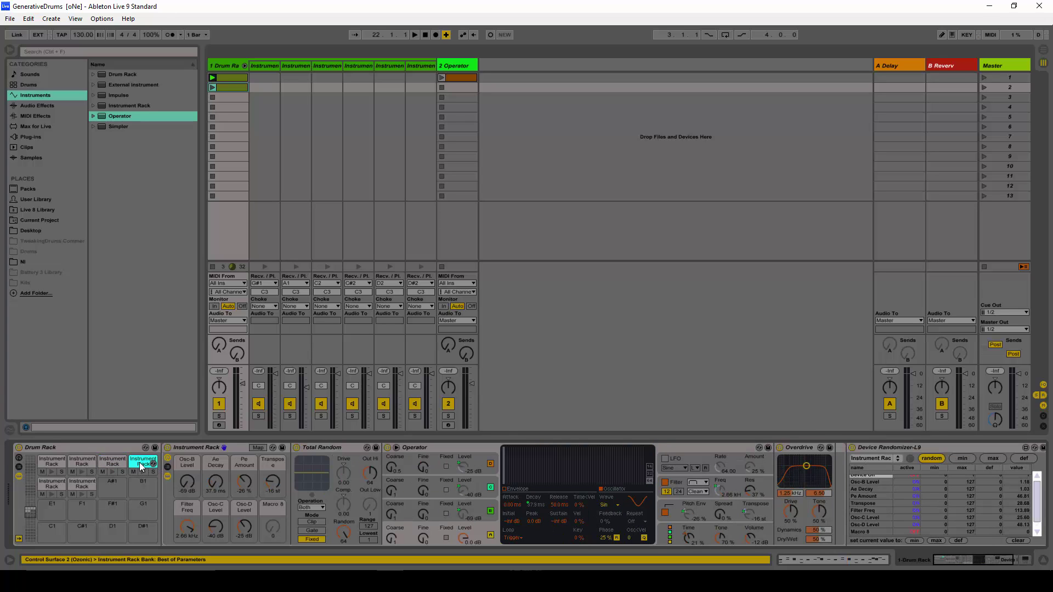
click(199, 446)
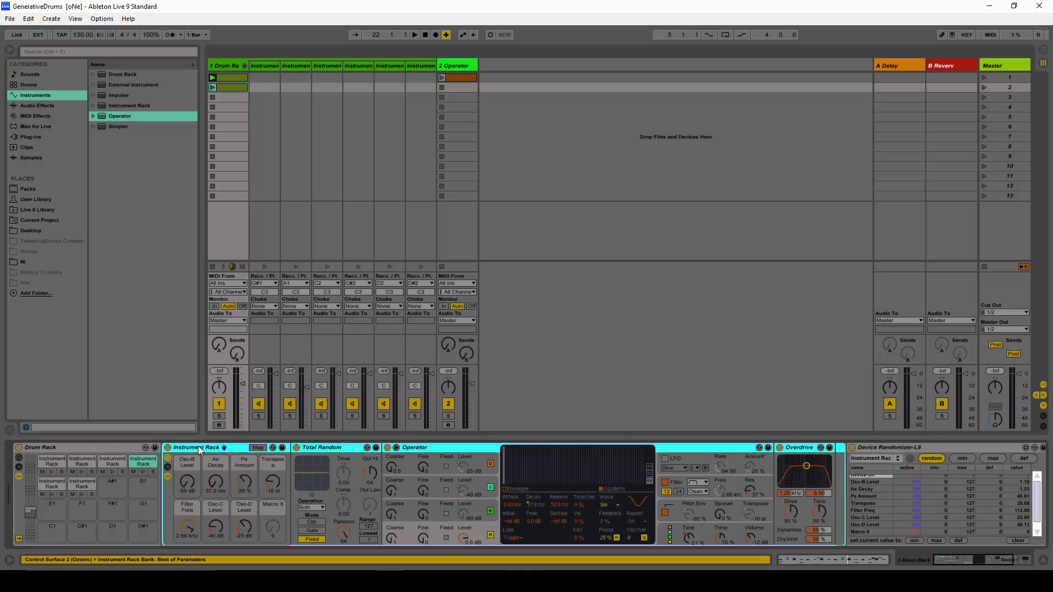
click(883, 449)
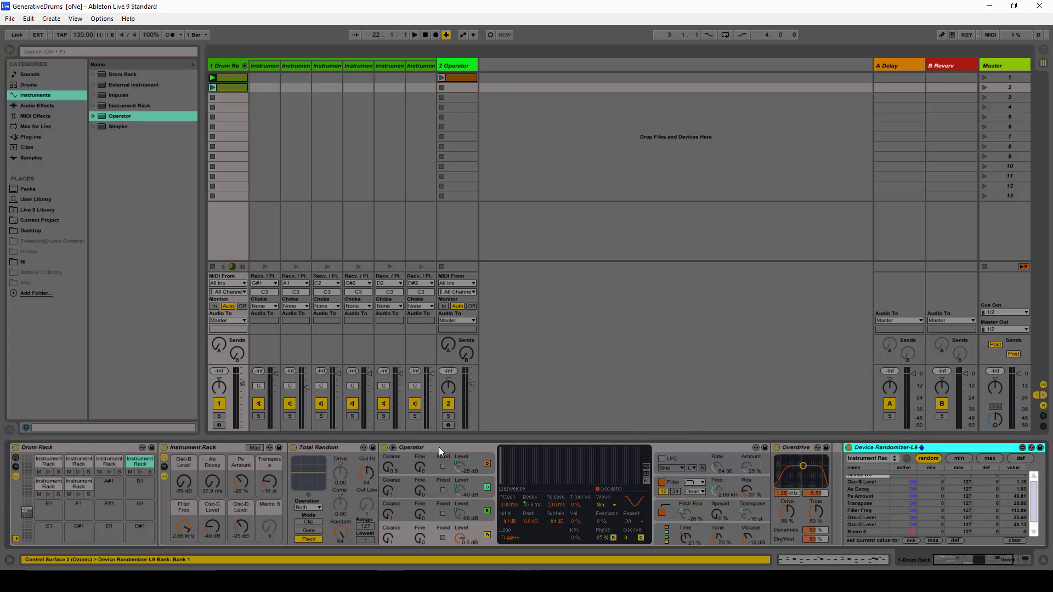
click(46, 483)
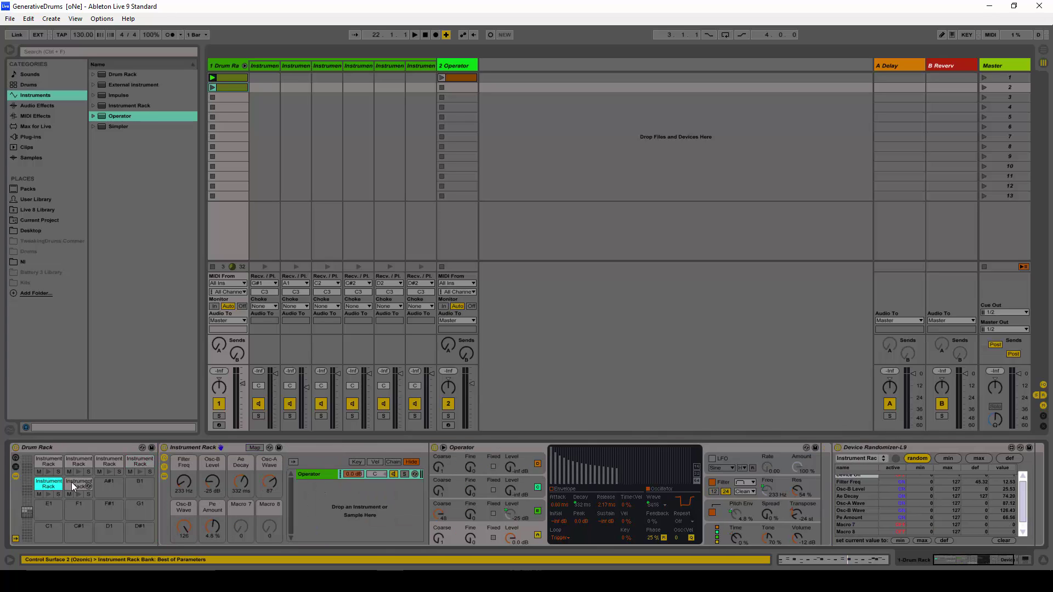
click(76, 485)
click(194, 448)
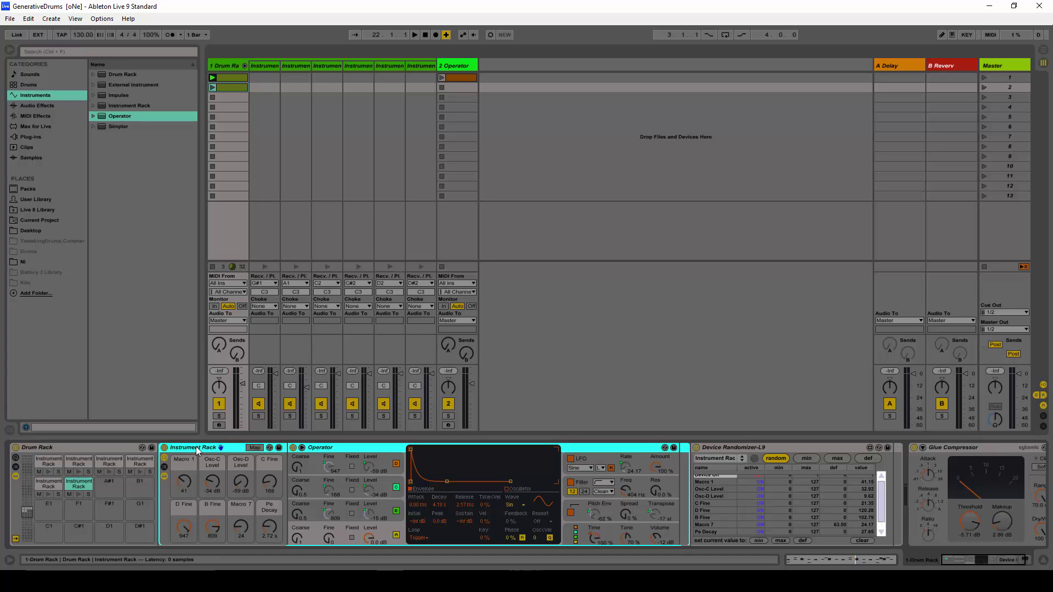
Recheck the third pad's Instrument Rack and Randomizer, then drag the Drum Rack clip into slot 1.
click(46, 480)
click(47, 462)
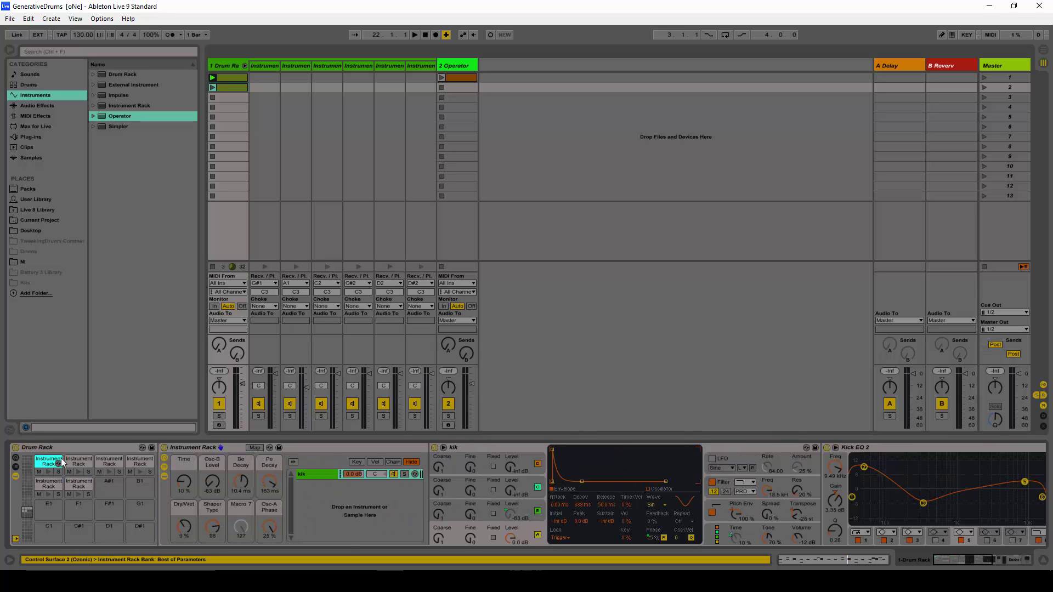
click(75, 462)
click(112, 459)
click(140, 458)
click(109, 461)
click(204, 452)
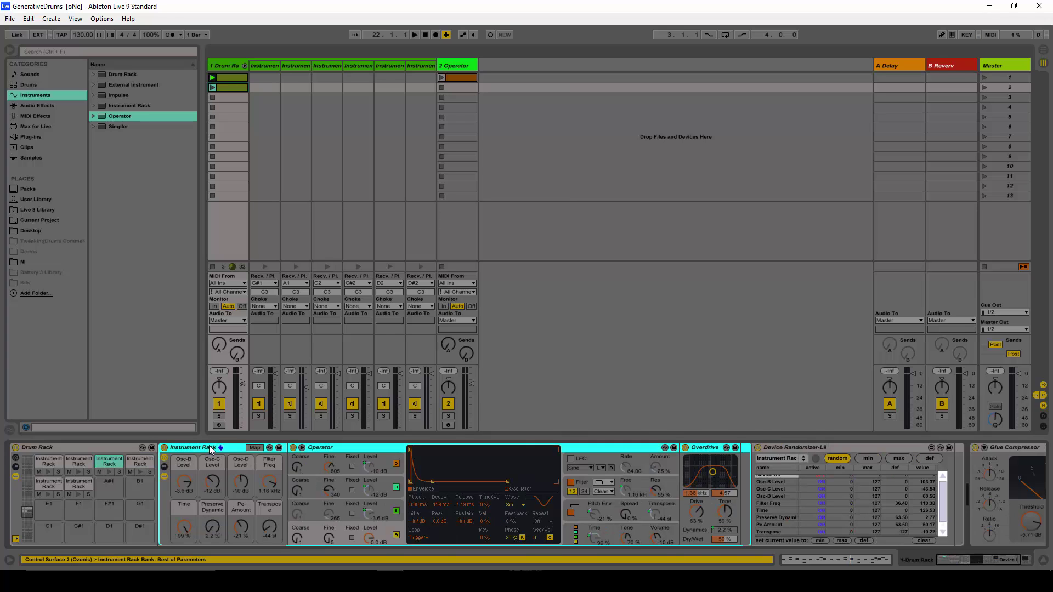
click(780, 447)
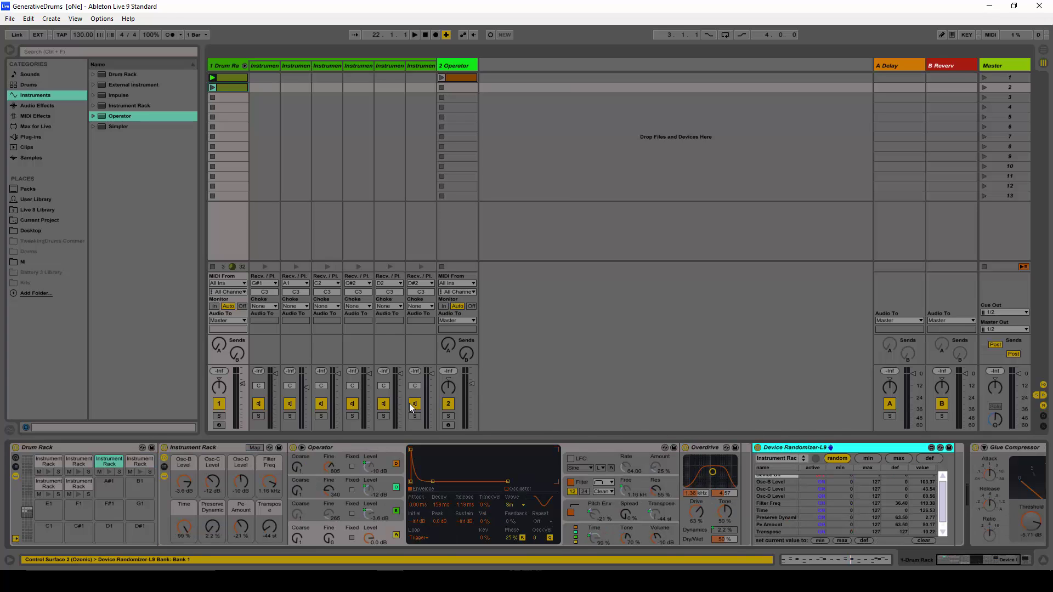
drag(239, 90, 232, 80)
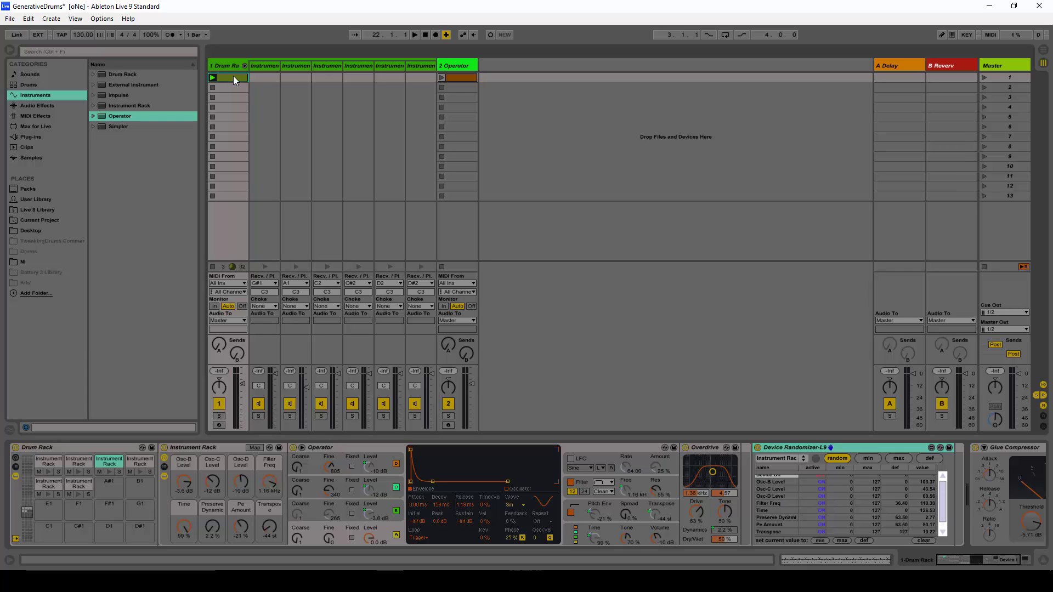
Play the Drum Rack clip, watch the Instrument Rack macros change, then stop and select scene rows 12–13.
key(Return)
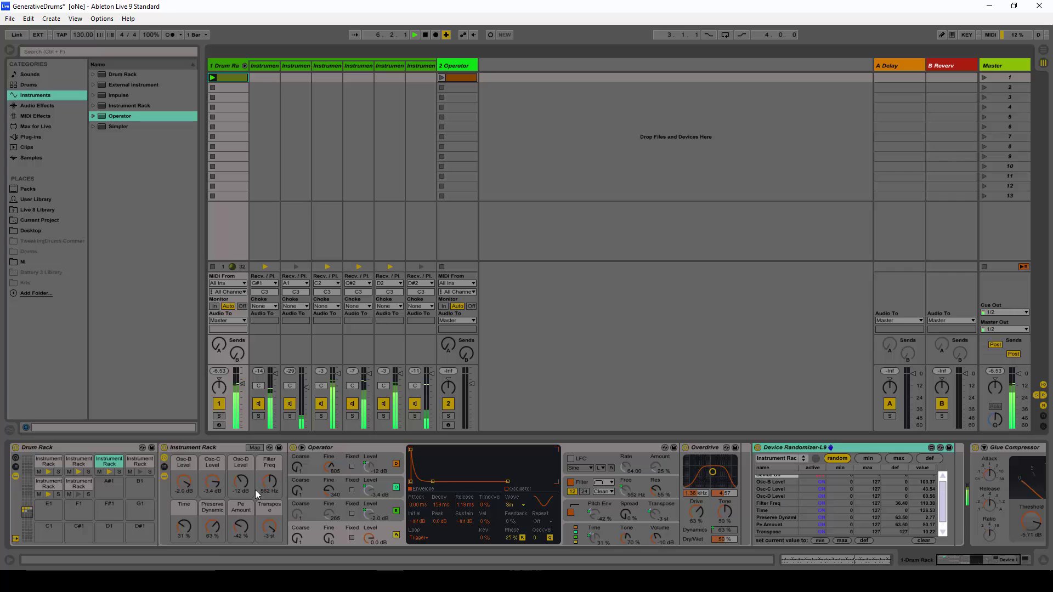
click(209, 447)
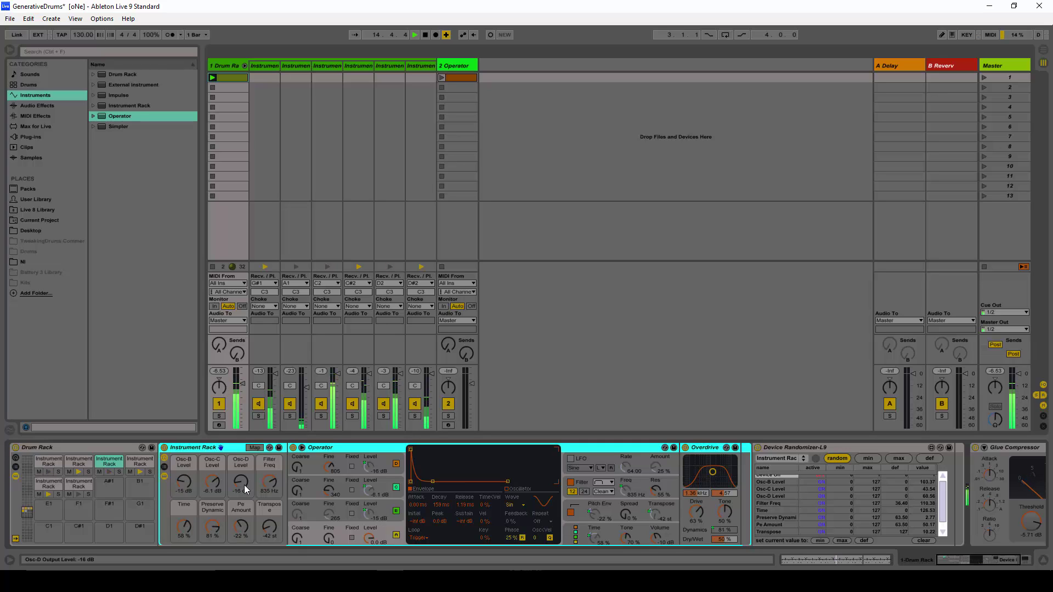
key(space)
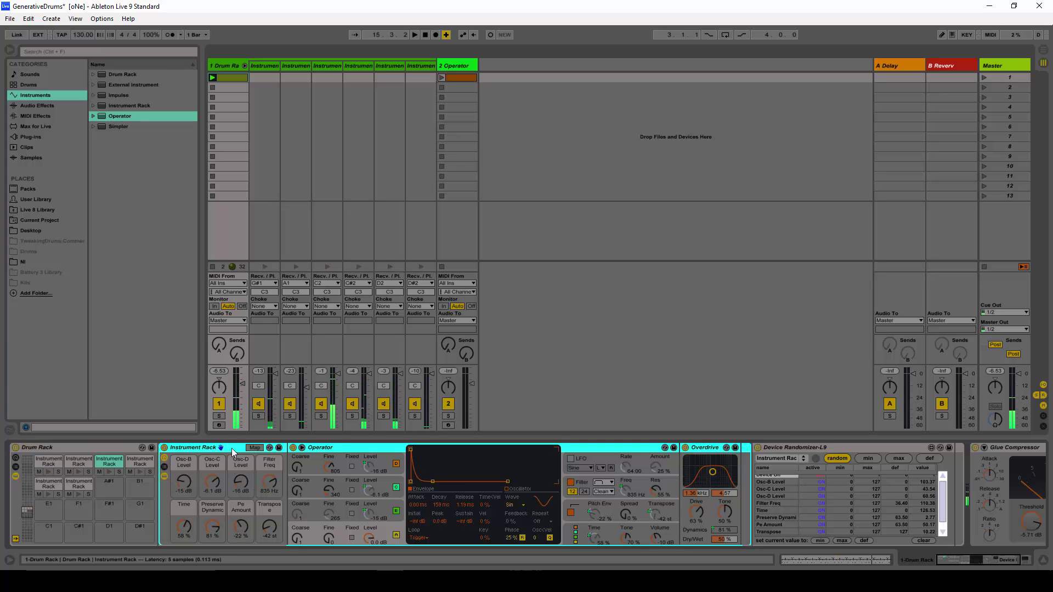
click(238, 189)
click(232, 196)
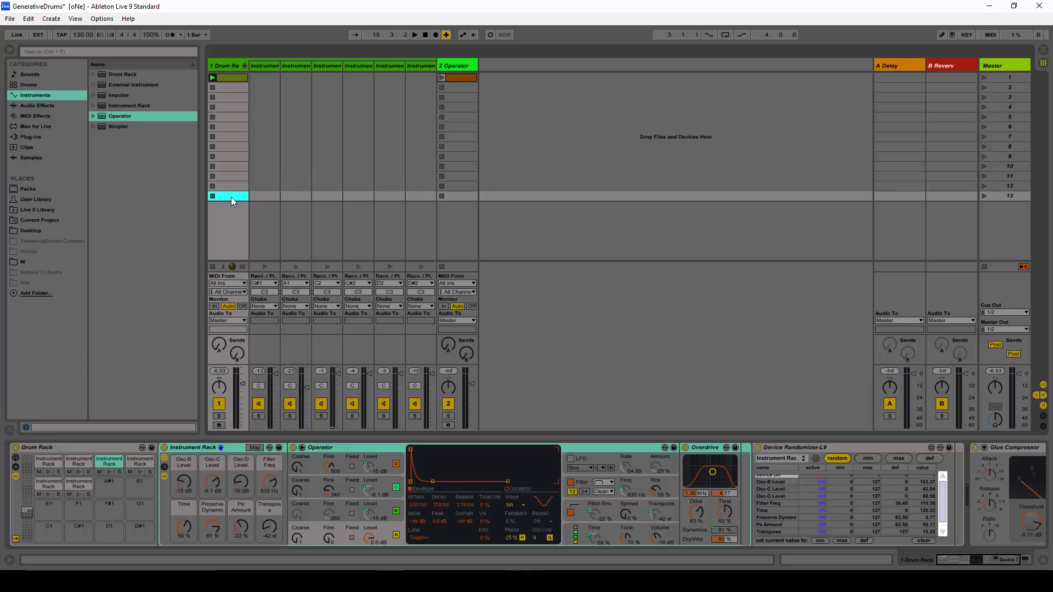
Fold the Drum Rack group to hide its sub-tracks and view the first pads' chains.
click(228, 67)
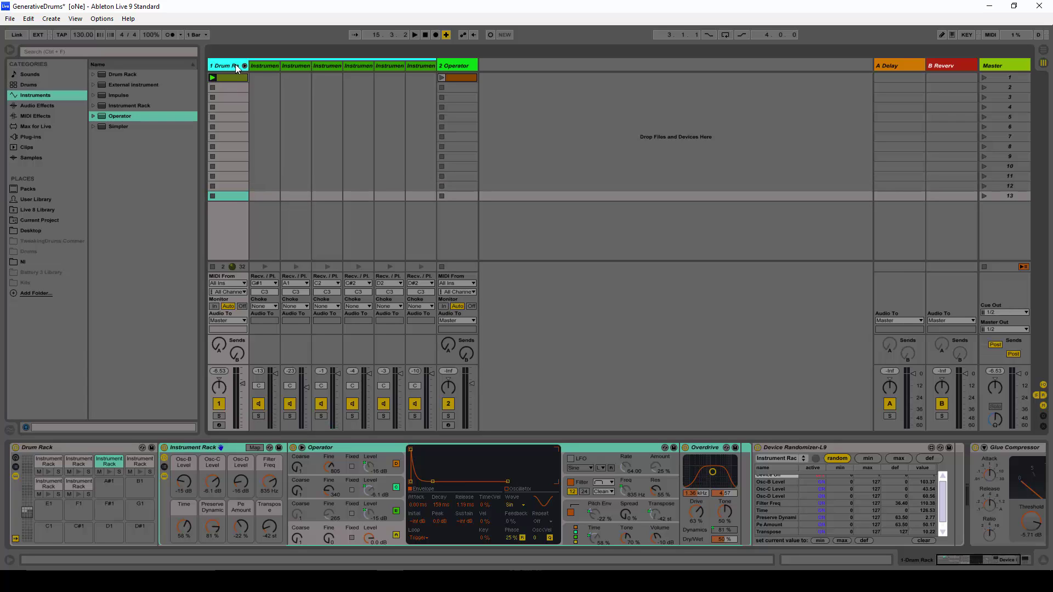
click(244, 65)
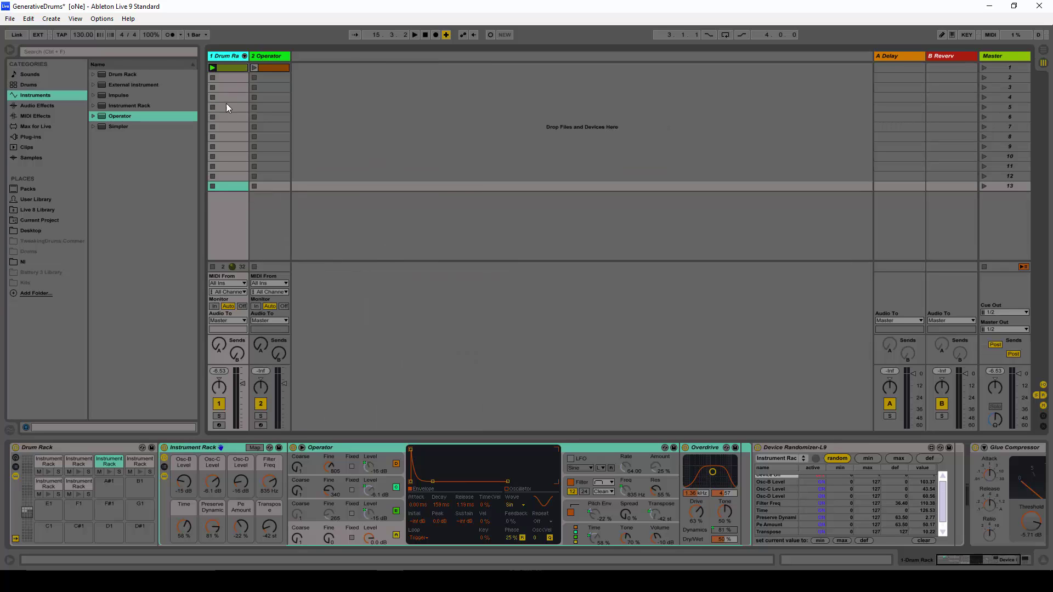
click(48, 464)
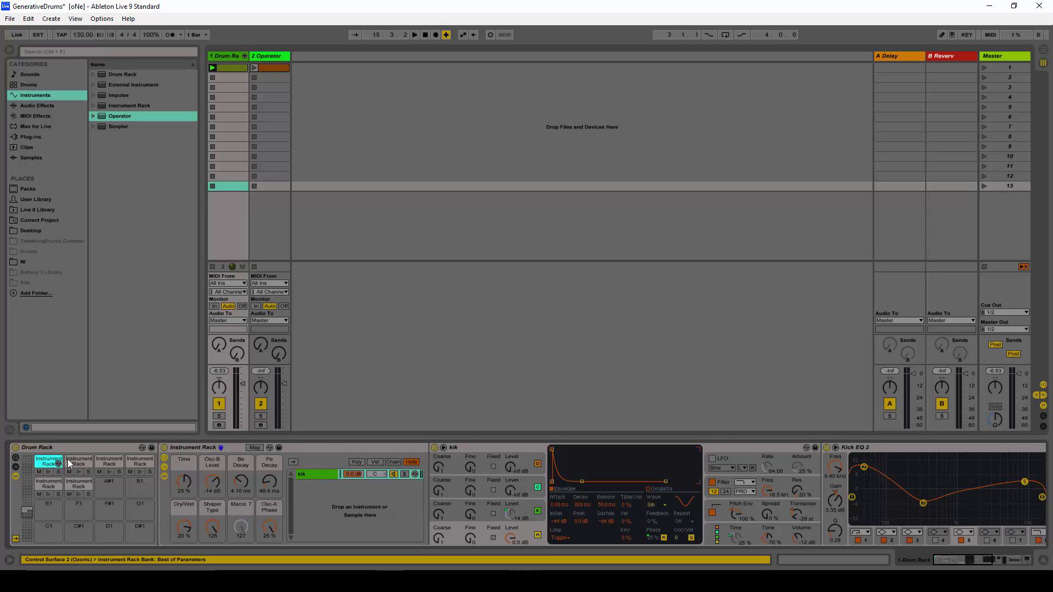
click(73, 459)
click(51, 460)
Check the third pad's Device Randomizer-L9, return to the kik pad chain, and open the File menu.
click(73, 462)
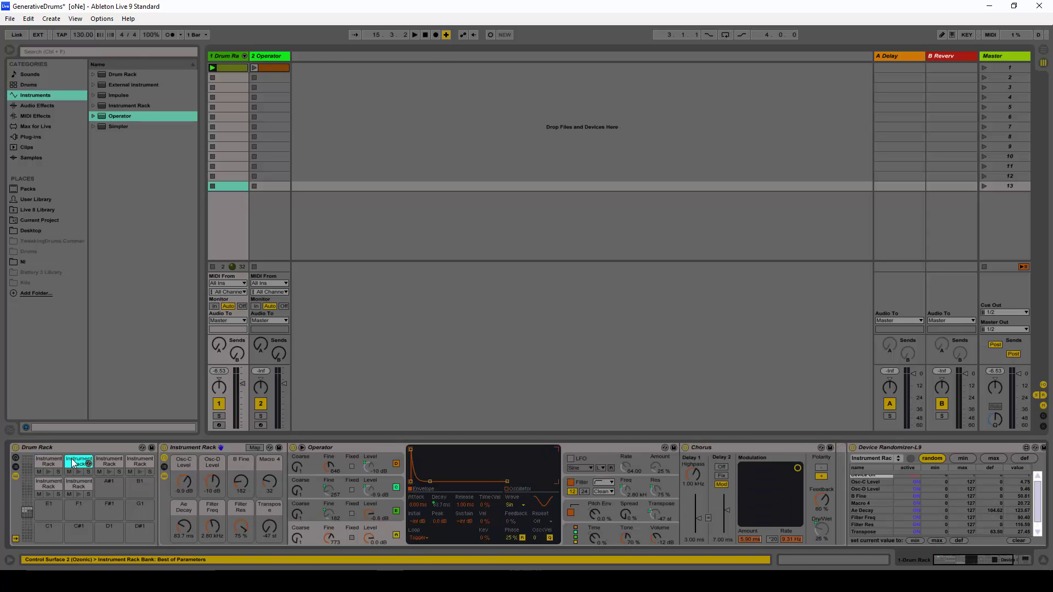
click(108, 459)
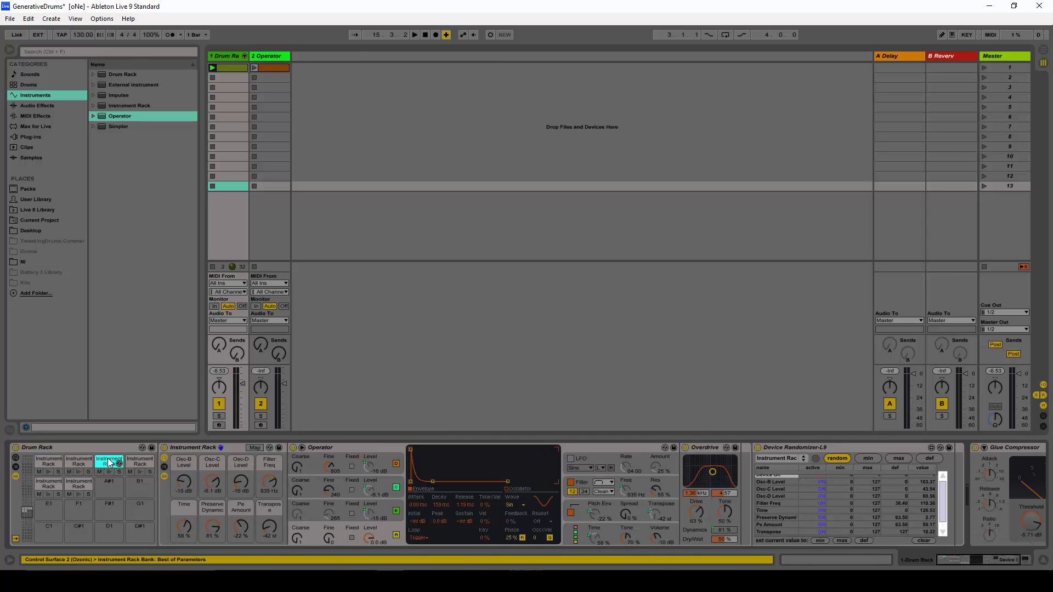
click(827, 449)
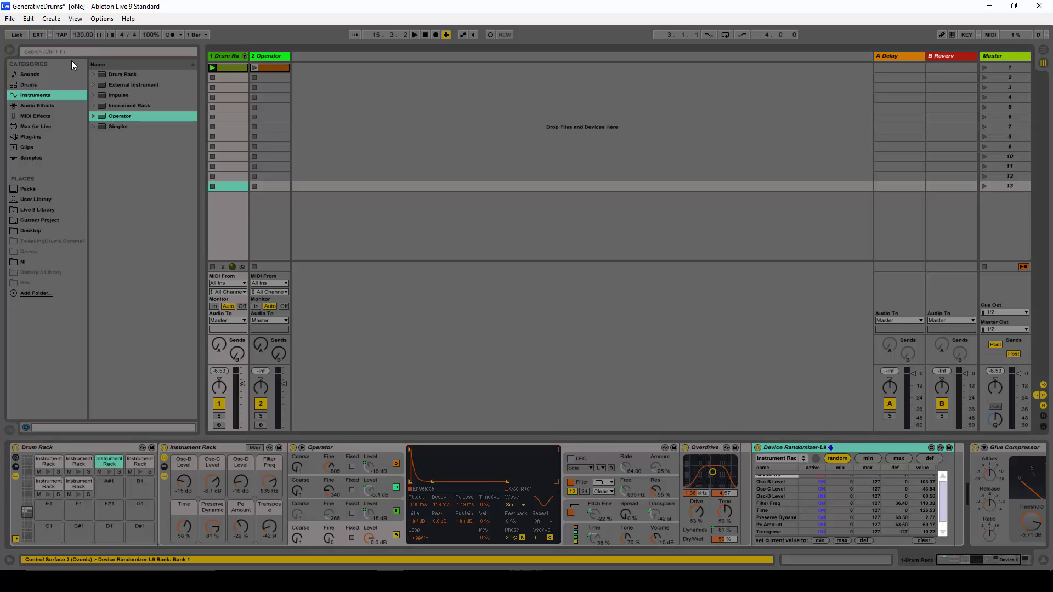
click(43, 458)
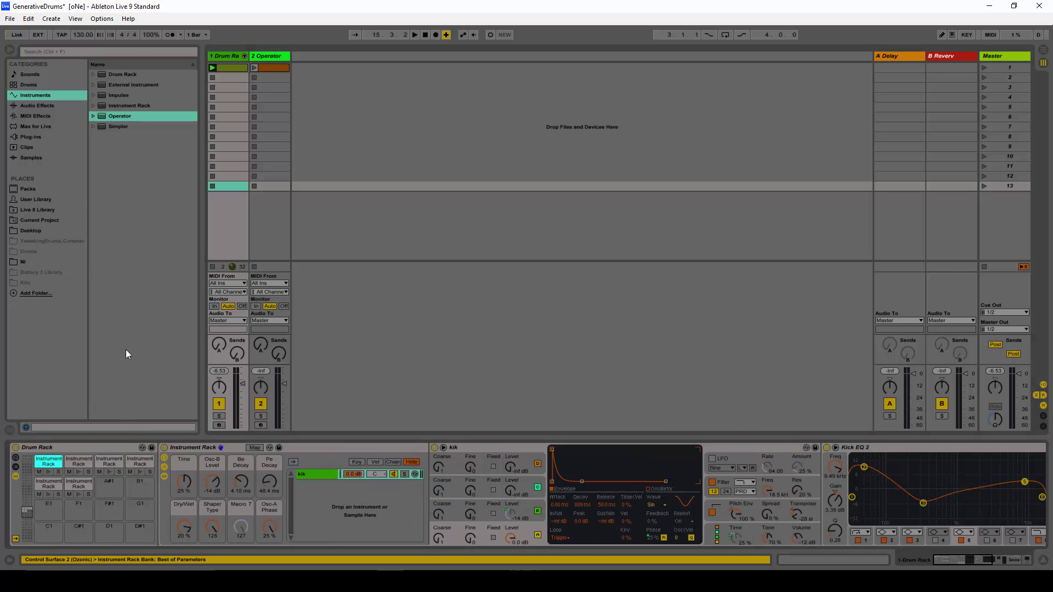
click(10, 19)
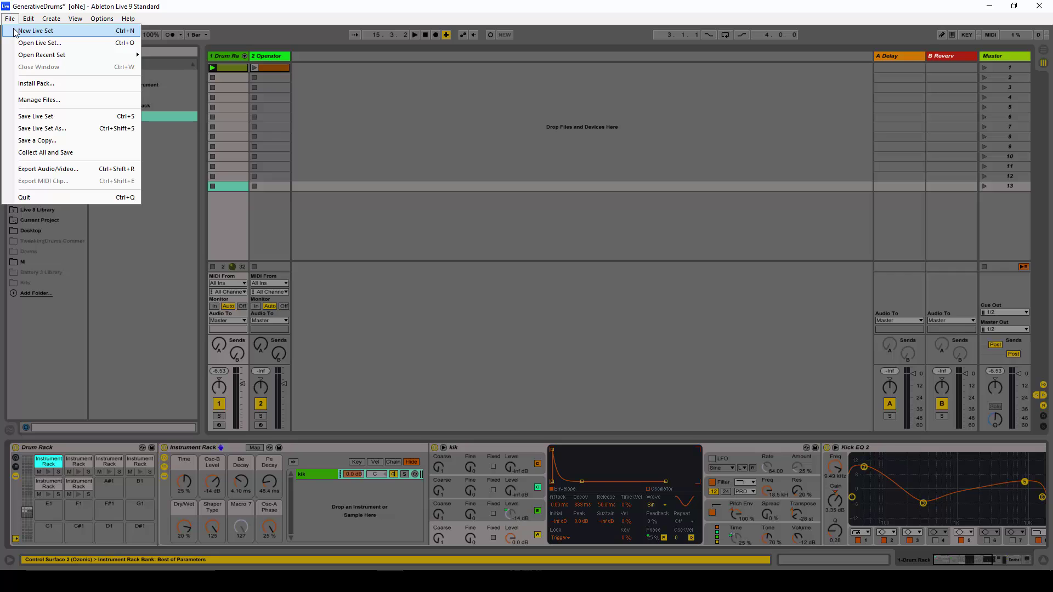
Start a new Live Set without saving GenerativeDrums, then delete the Operator and Zebra2 tracks.
click(22, 28)
click(528, 320)
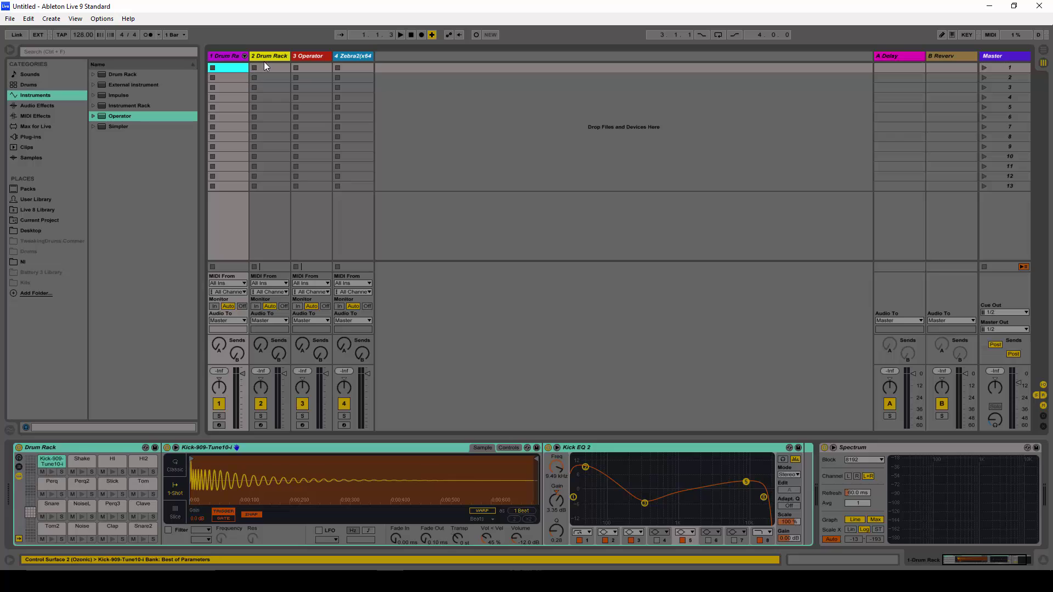
click(264, 57)
key(Delete)
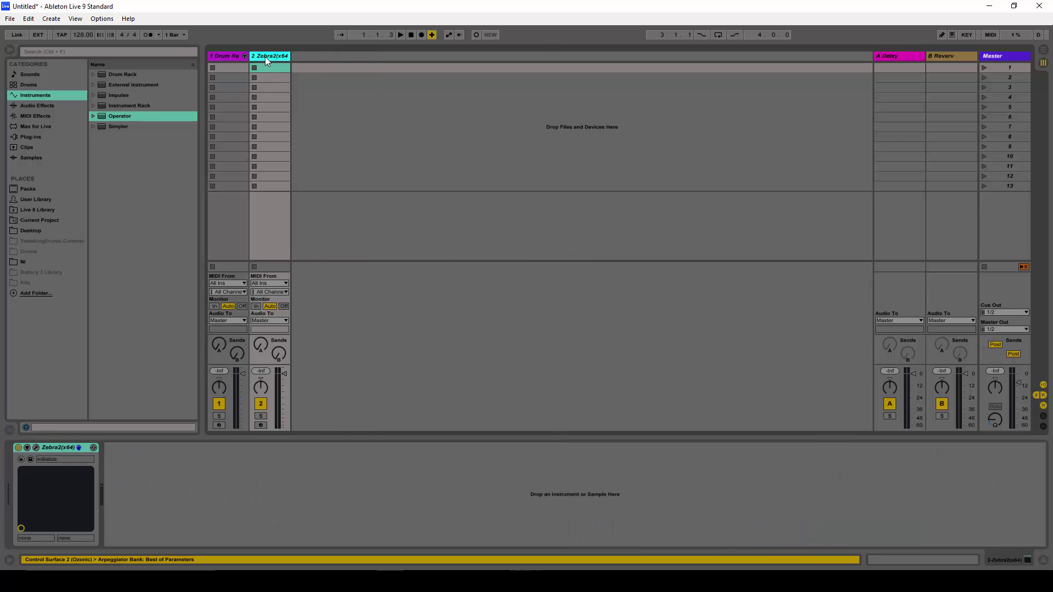
key(Delete)
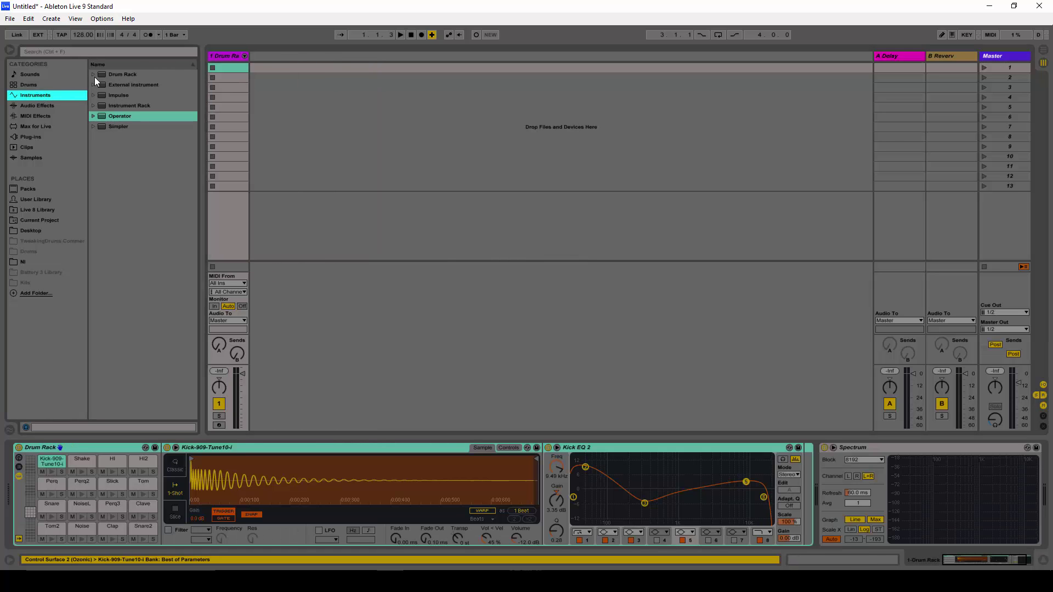
Replace the track's kit with an empty Drum Rack from the instrument browser.
click(115, 75)
drag(229, 54, 228, 54)
click(146, 74)
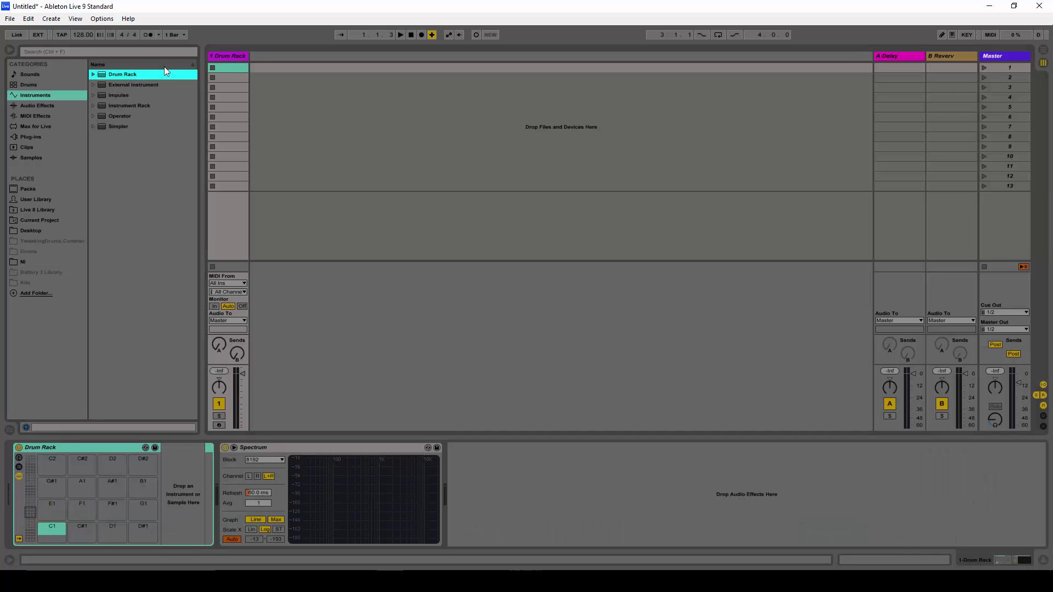
click(227, 57)
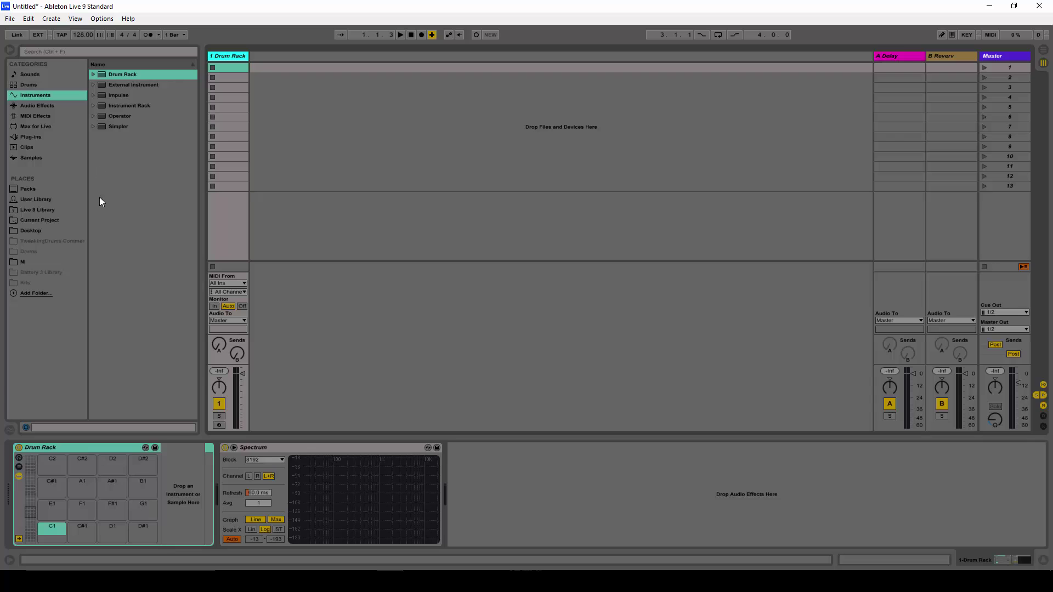
Load Operator onto the C2 pad and create an empty MIDI clip in the first slot.
click(110, 117)
drag(103, 121, 44, 464)
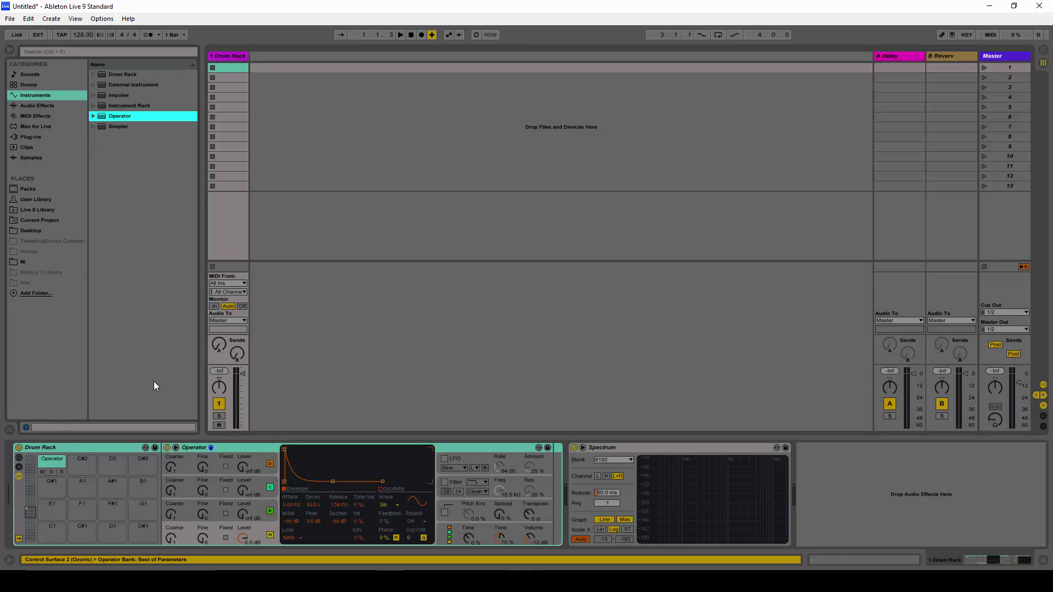
double_click(229, 68)
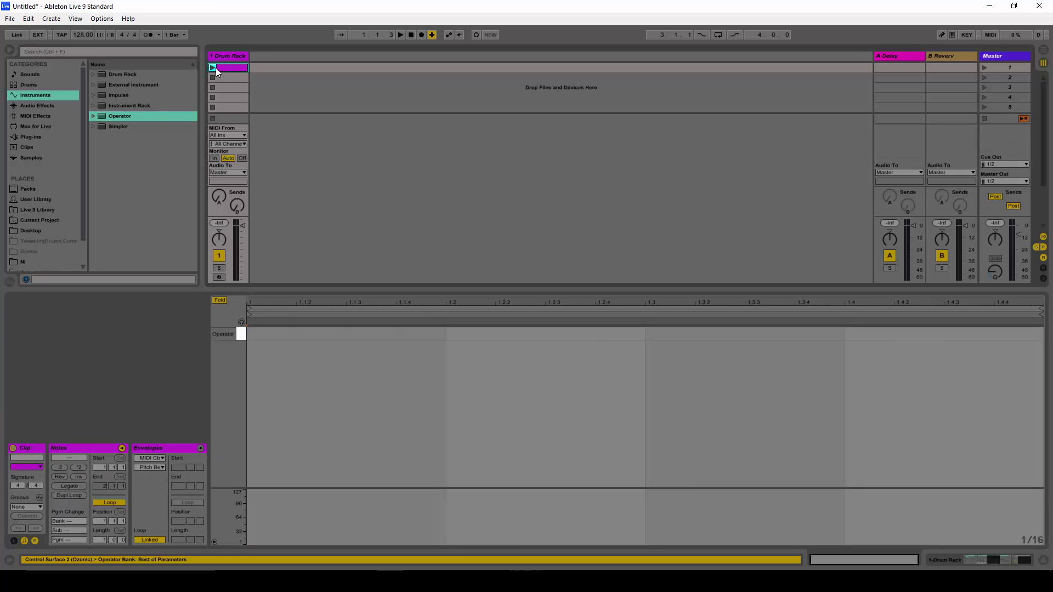
Launch the new clip, add C2 notes on beats 1–4, then select Operator in the Drum Rack.
click(213, 67)
double_click(265, 334)
double_click(489, 336)
double_click(668, 334)
double_click(851, 337)
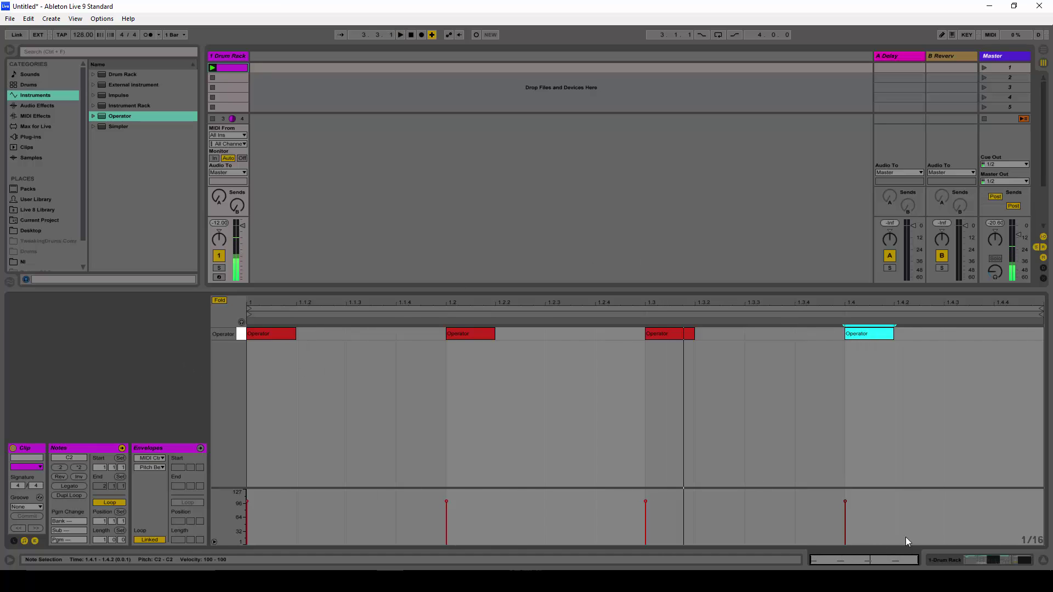
click(974, 560)
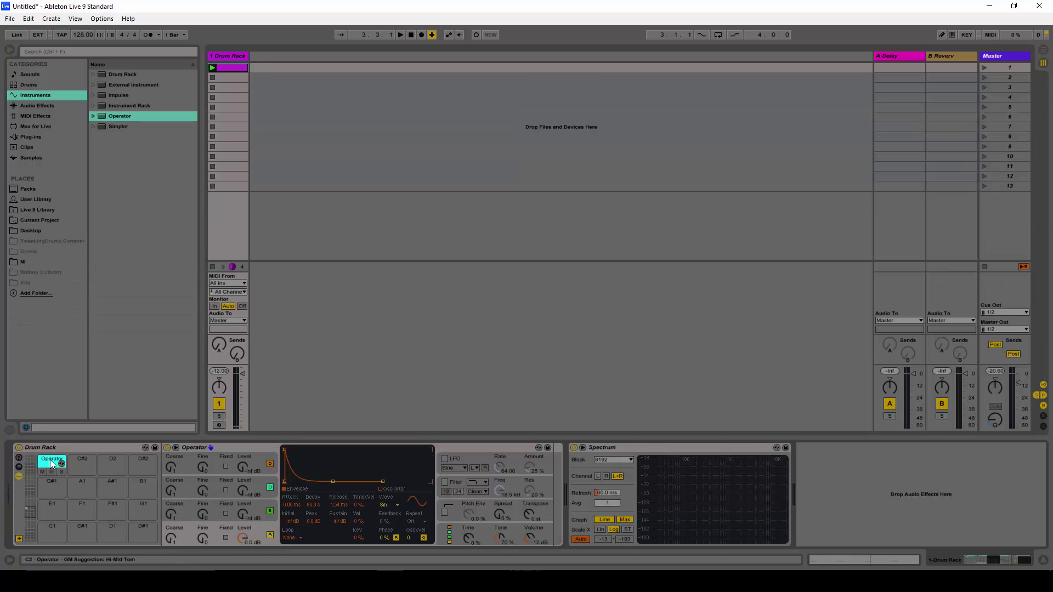
click(243, 447)
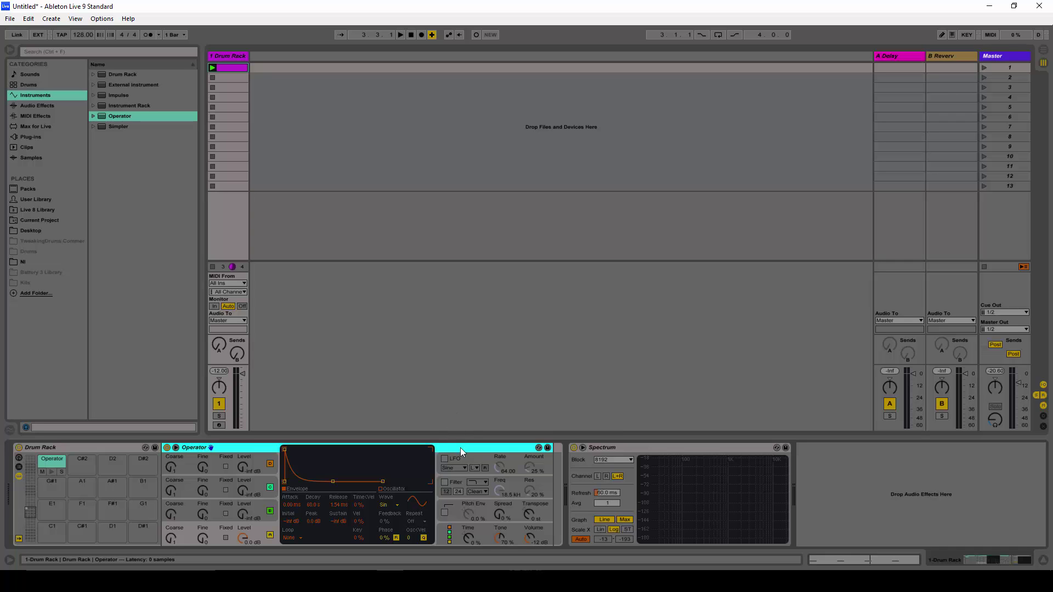
In Chrome, view the original Device Randomizer page and select its web address.
click(293, 569)
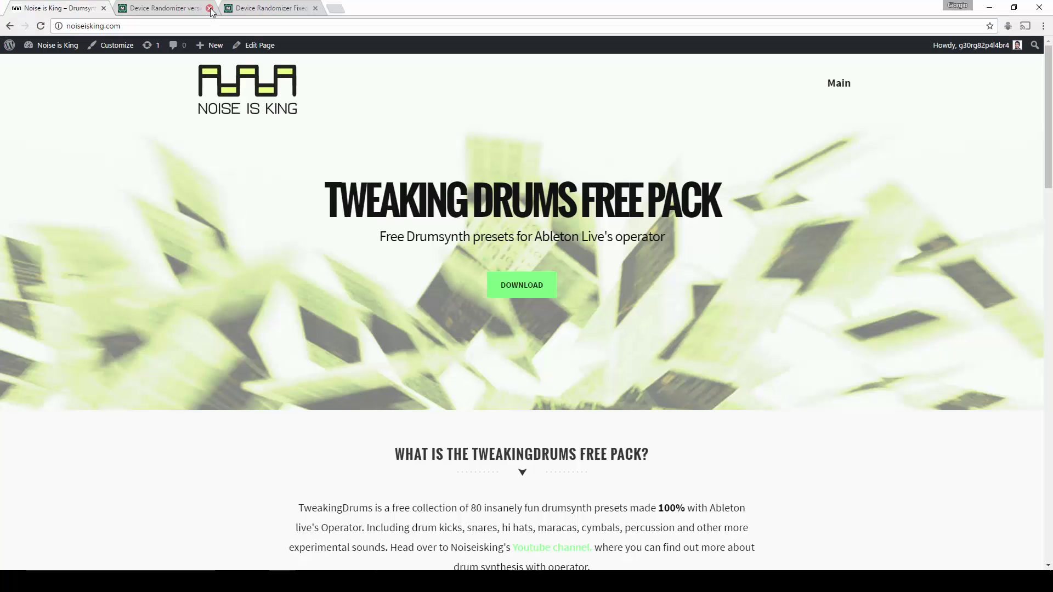
click(177, 9)
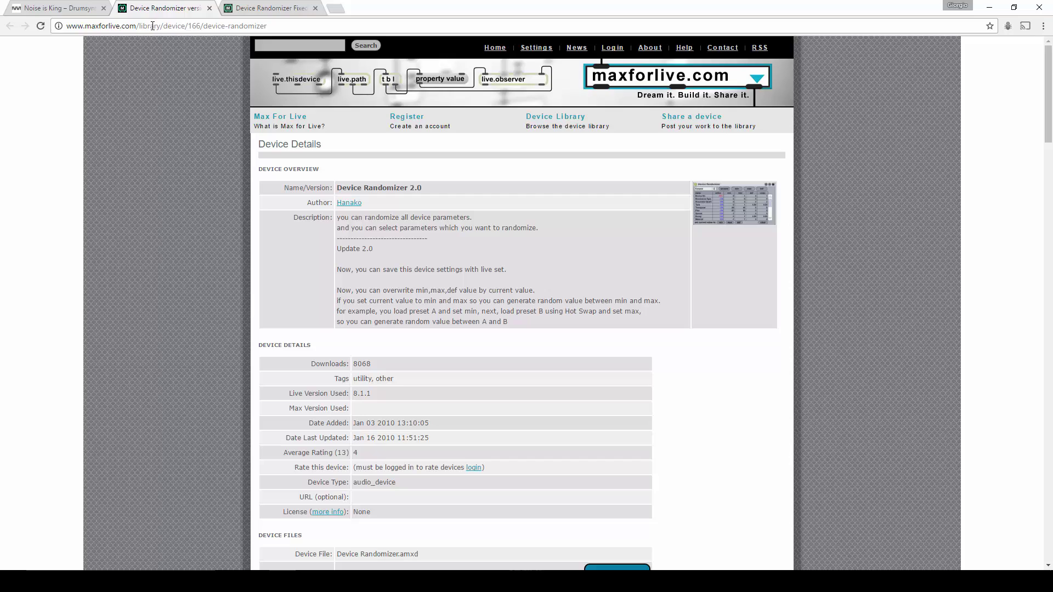
click(103, 26)
double_click(102, 27)
drag(268, 25, 46, 27)
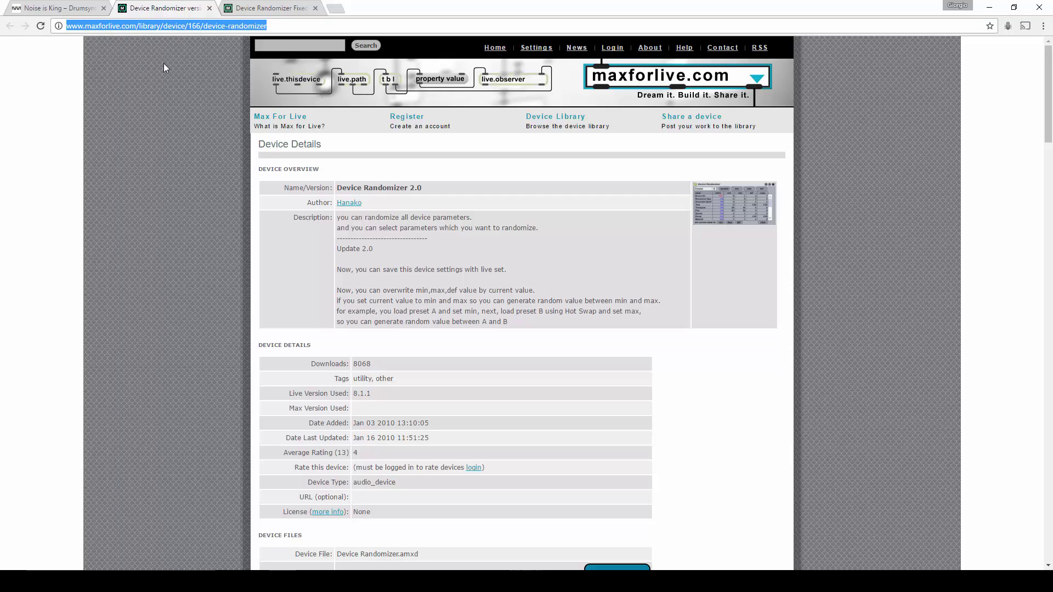
Switch to the 'Device Randomizer Fixed for Live 9' tab and highlight its maxforlive address.
click(260, 12)
click(265, 25)
click(295, 27)
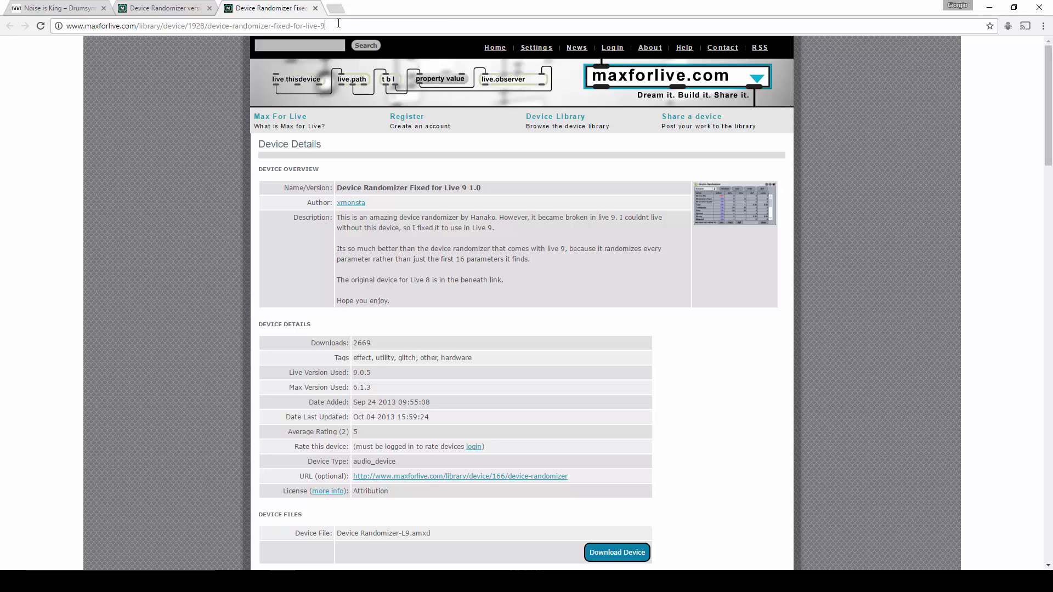
drag(322, 25, 95, 27)
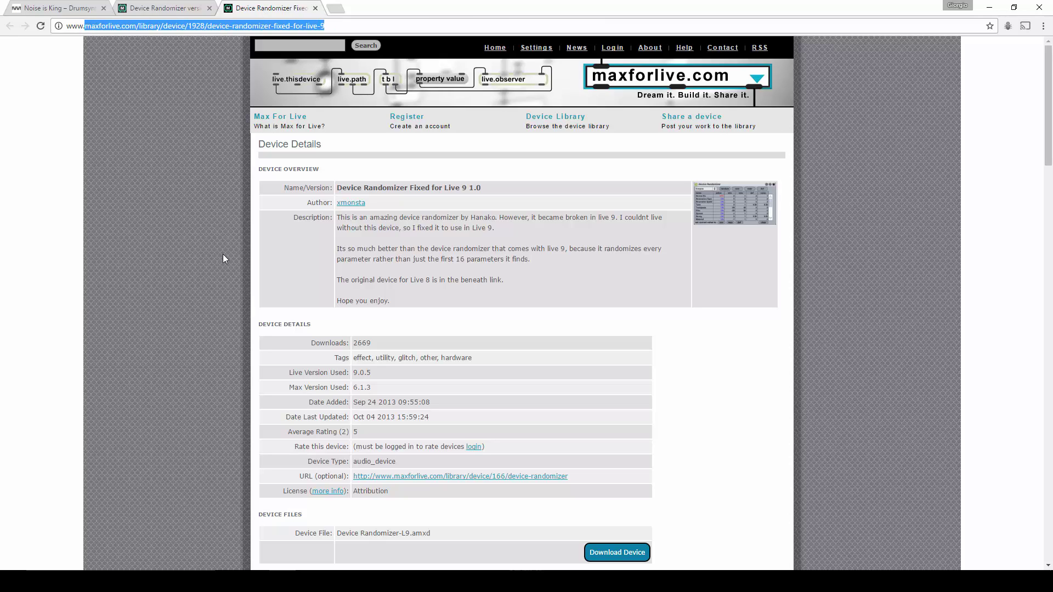
Minimize Chrome and drag Device Randomizer-L9.amxd from the Randomizer folder in after Operator.
click(987, 8)
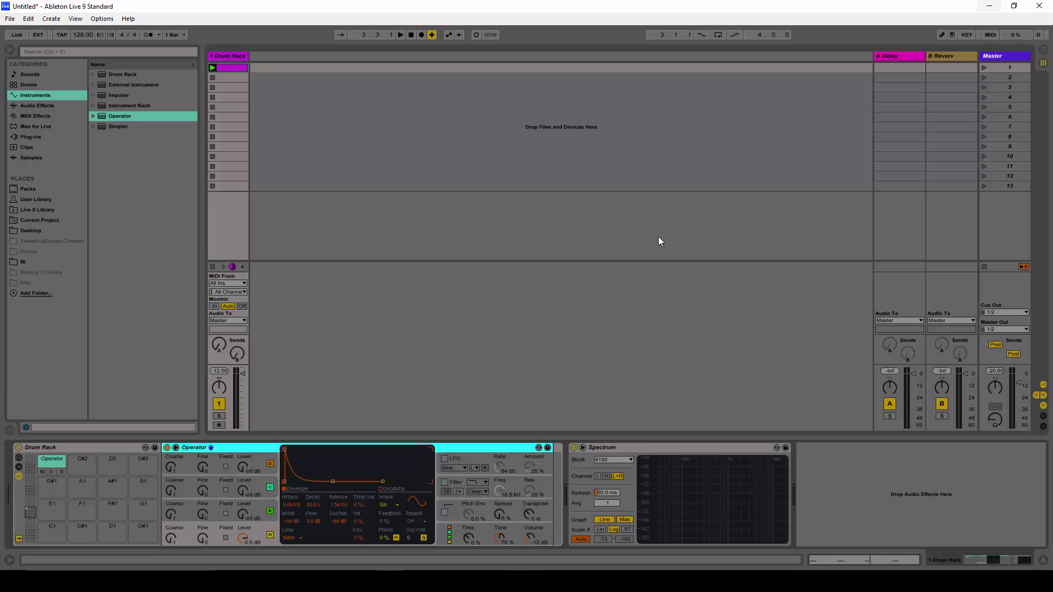
key(alt+Tab)
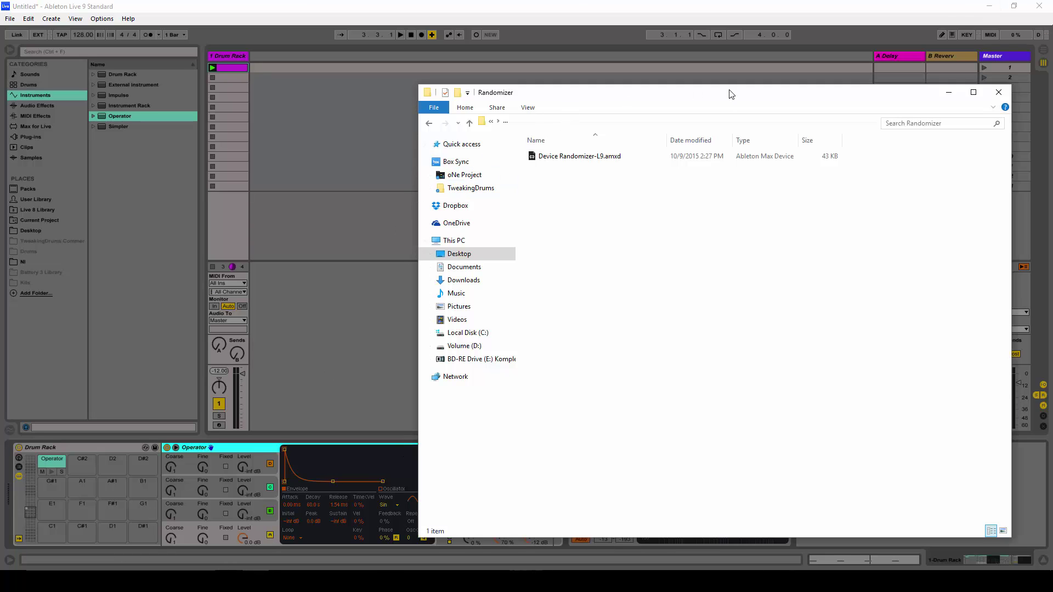
drag(642, 94, 836, 93)
mouse_move(775, 156)
mouse_down()
mouse_move(670, 181)
mouse_move(541, 407)
mouse_move(512, 488)
mouse_up()
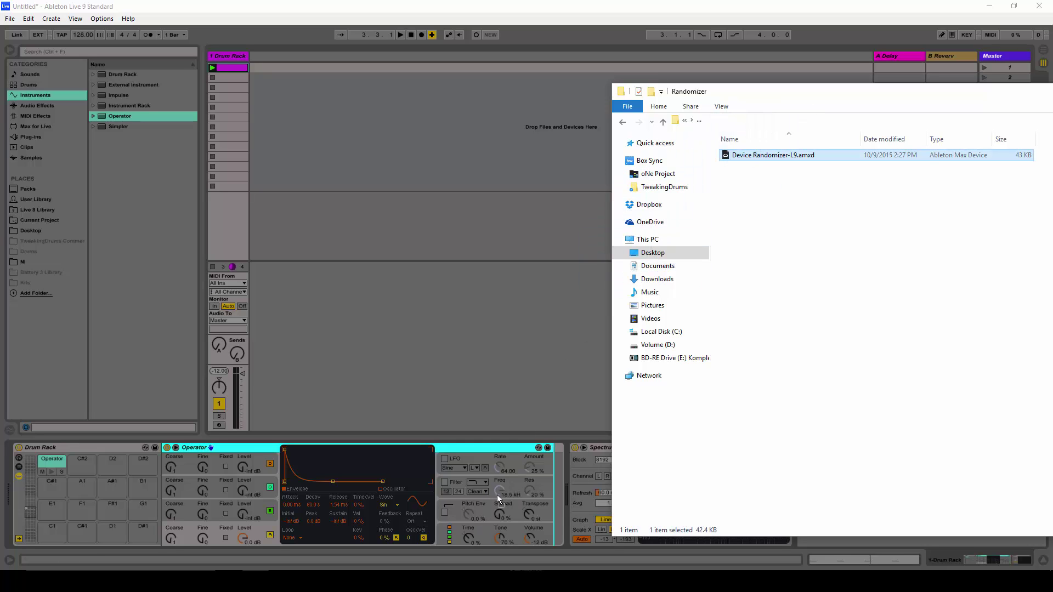
drag(515, 494, 514, 494)
Scroll Device Randomizer-L9's parameter list, switch off Algorithm, then view Operator's global settings.
click(509, 451)
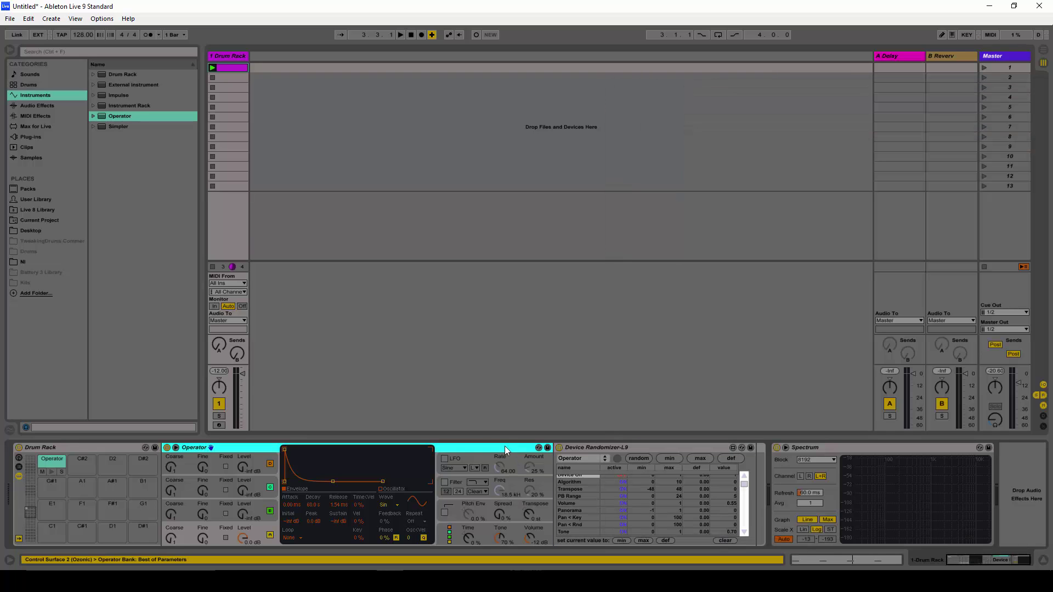
click(588, 447)
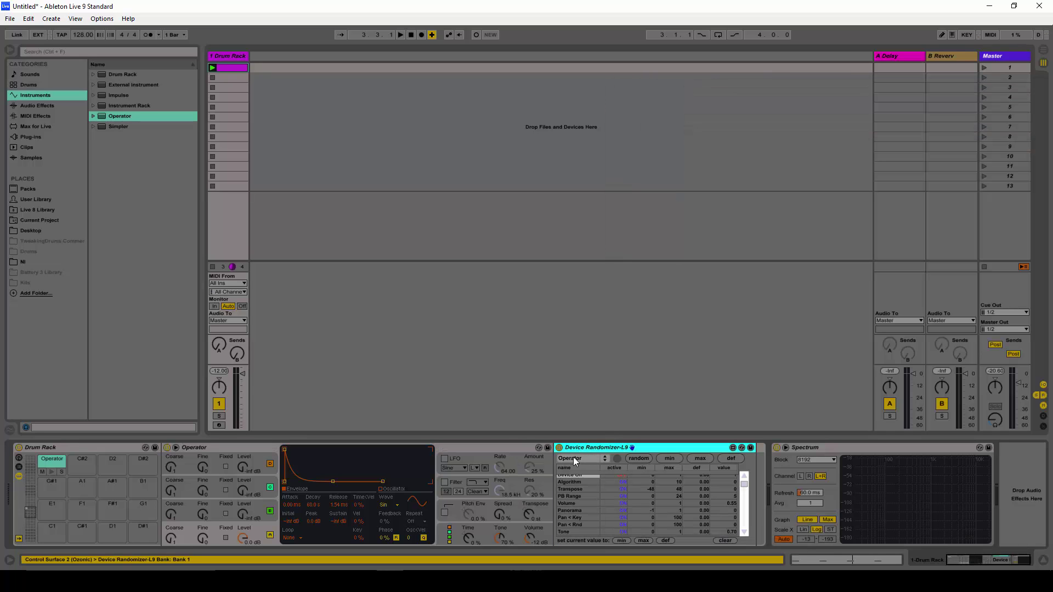
click(744, 489)
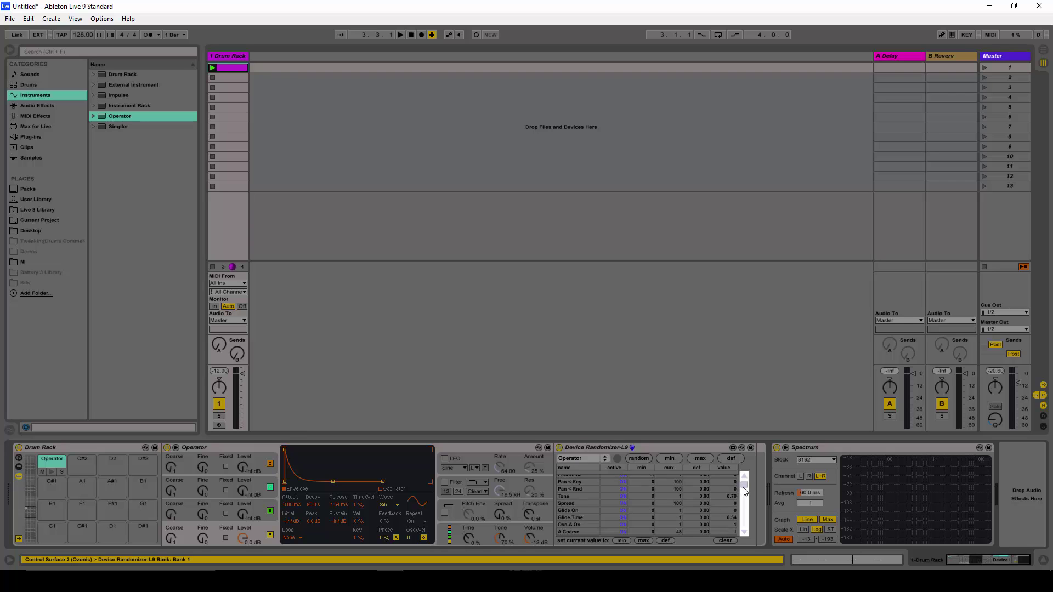
mouse_move(745, 484)
mouse_down()
mouse_move(742, 527)
mouse_move(743, 495)
mouse_up()
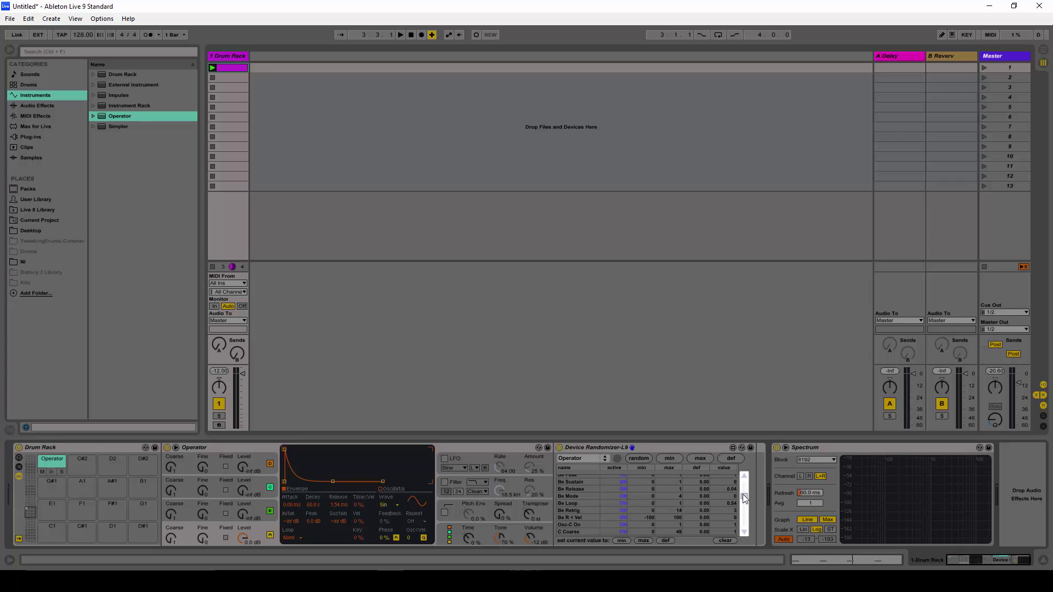
scroll(607, 511, up, 5)
scroll(621, 501, up, 8)
click(623, 483)
click(481, 524)
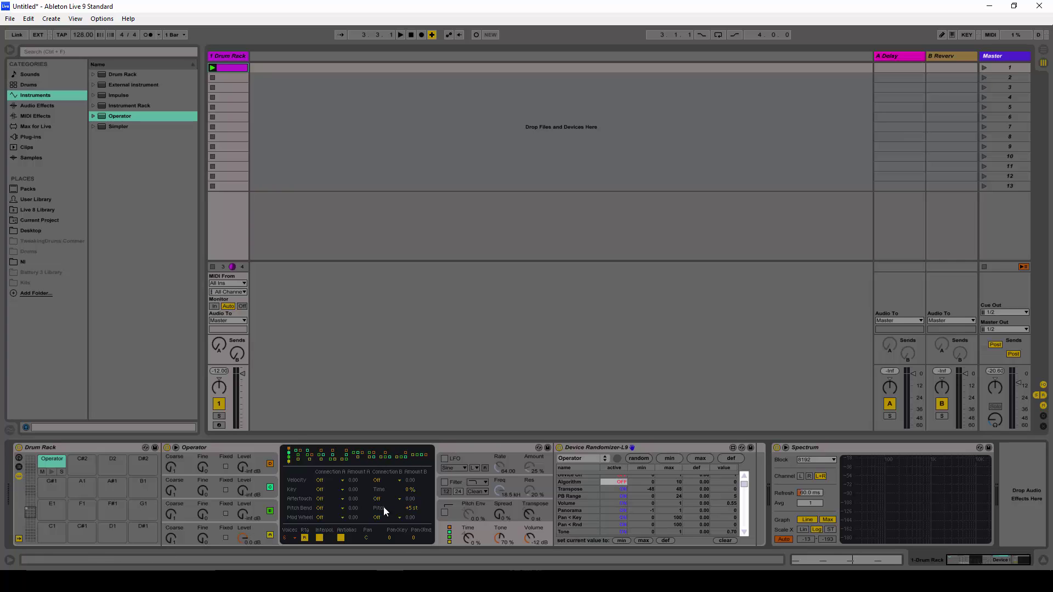
Start playback and hit random repeatedly to audition new Operator kicks, then select the Randomizer.
click(505, 449)
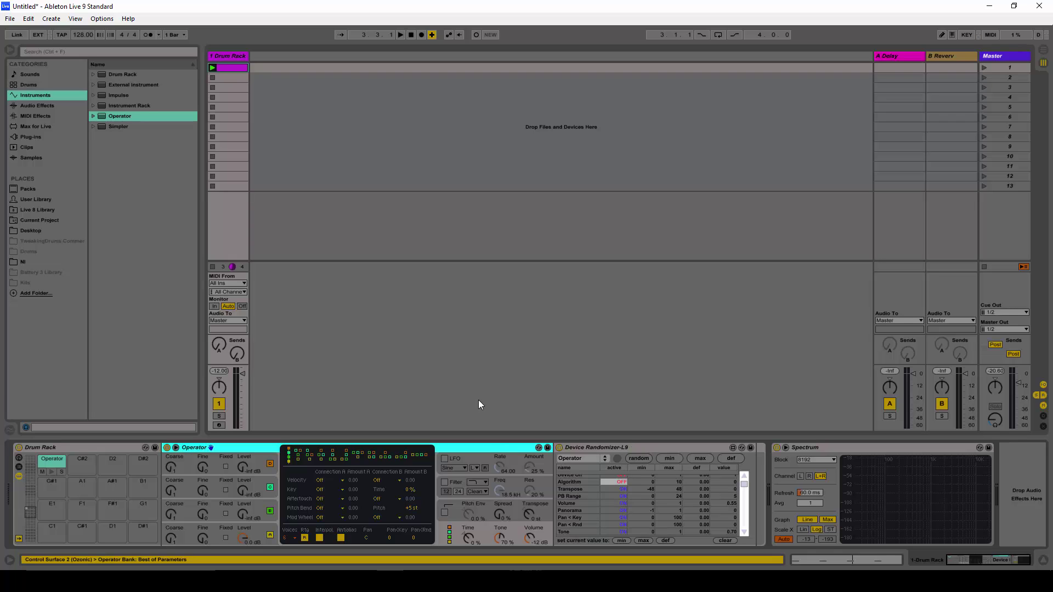
key(space)
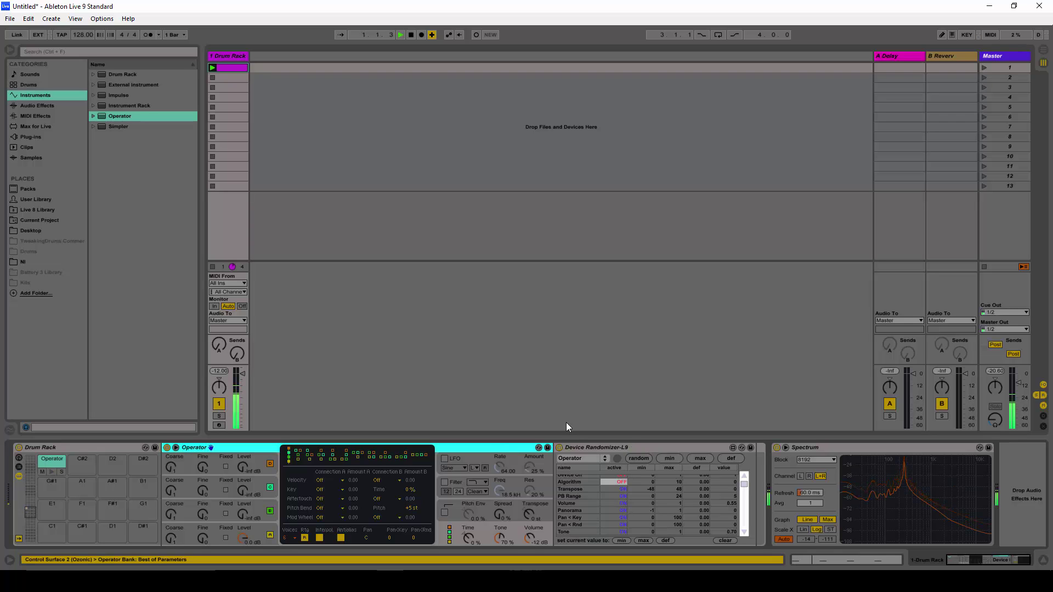
click(638, 459)
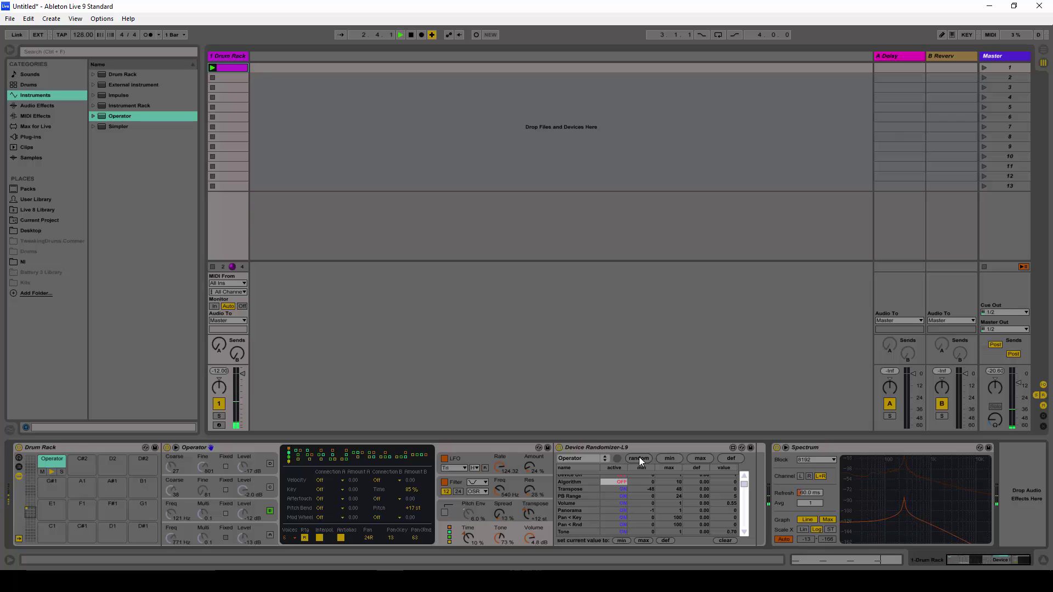
click(639, 459)
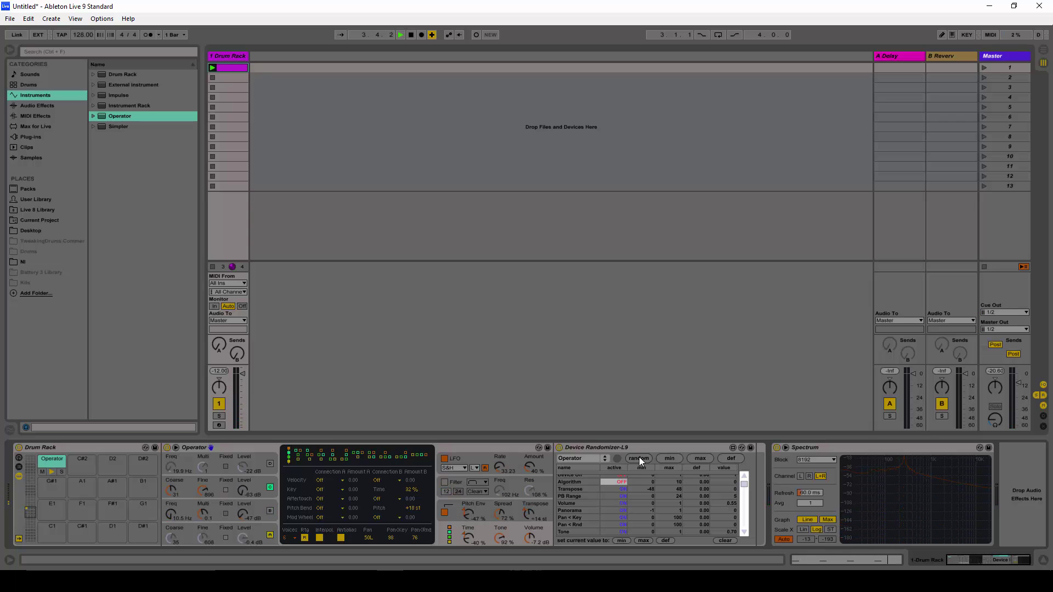
click(638, 459)
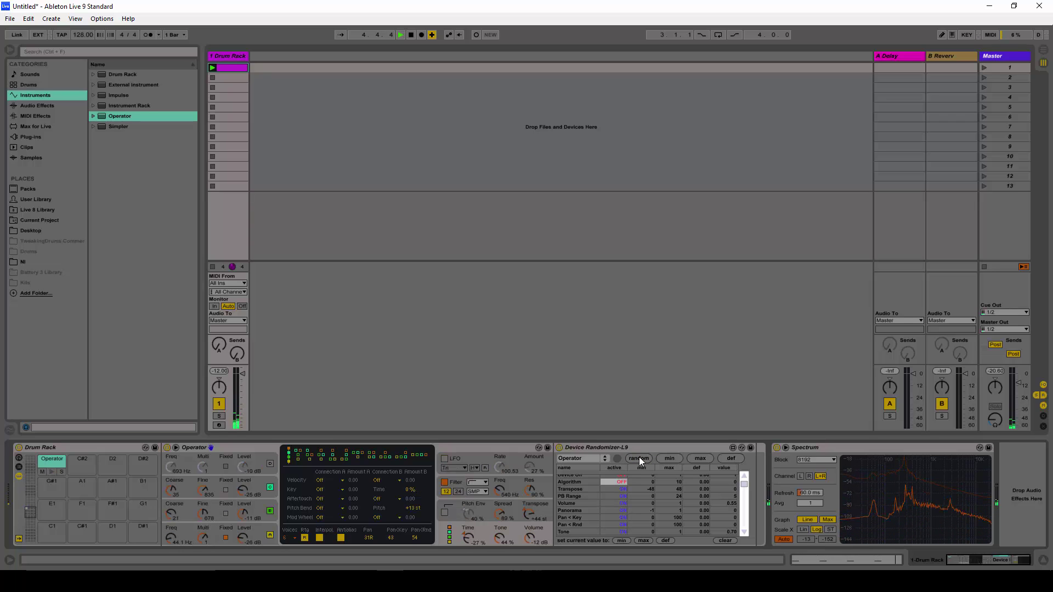
click(638, 458)
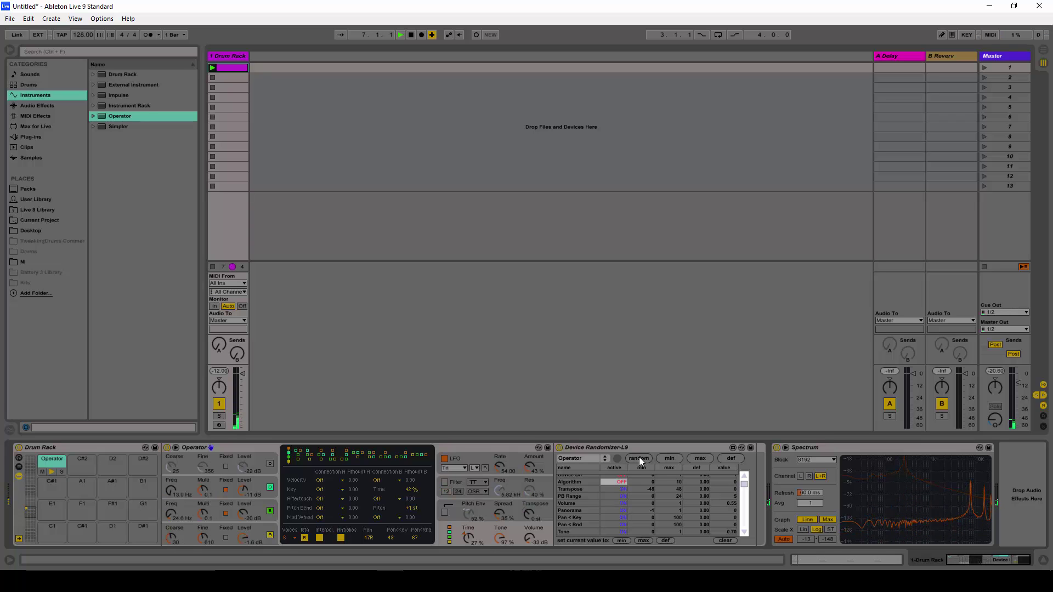
click(639, 459)
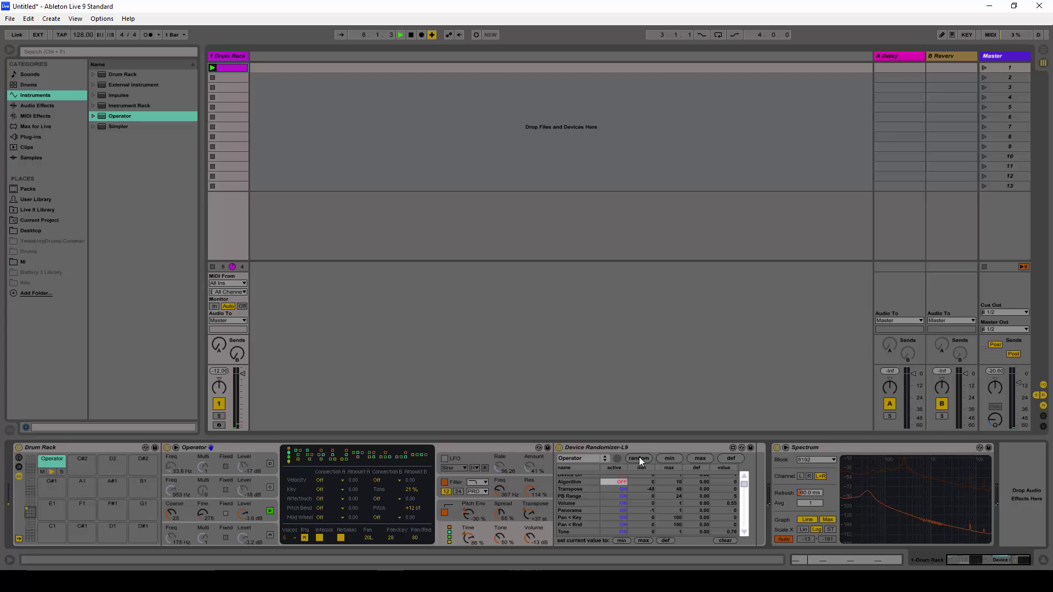
click(638, 458)
click(475, 454)
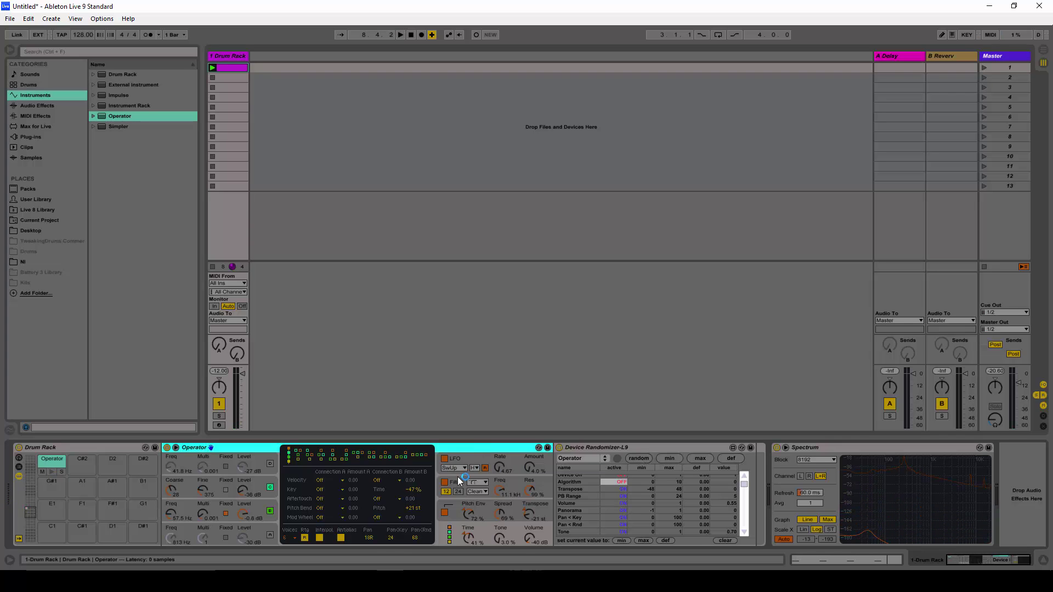
click(630, 446)
Delete the Device Randomizer and old Operator, then load a default Operator onto the first Drum Rack pad.
key(Delete)
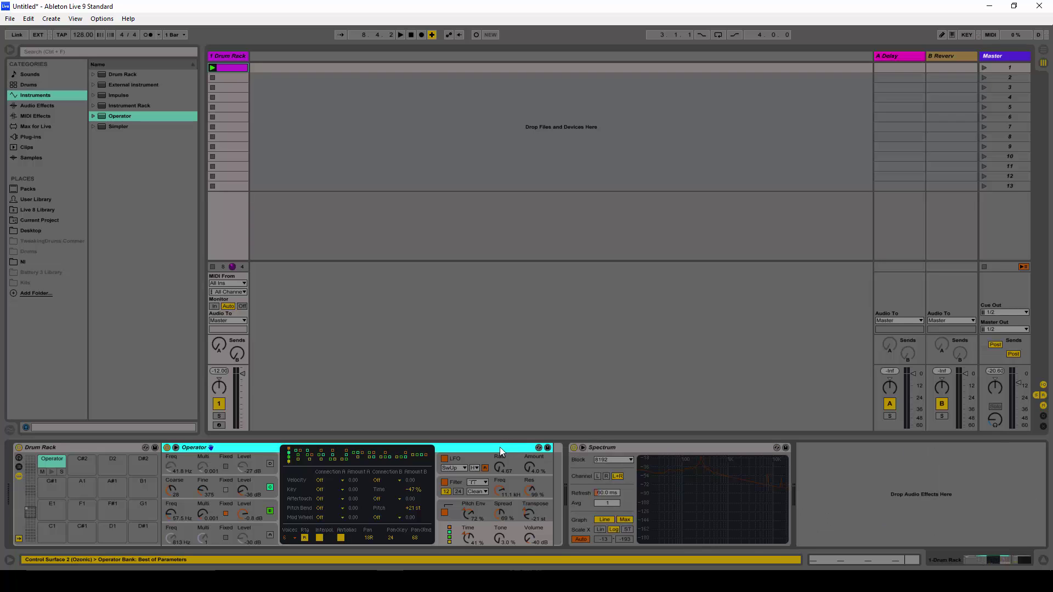
key(Delete)
drag(103, 118, 52, 460)
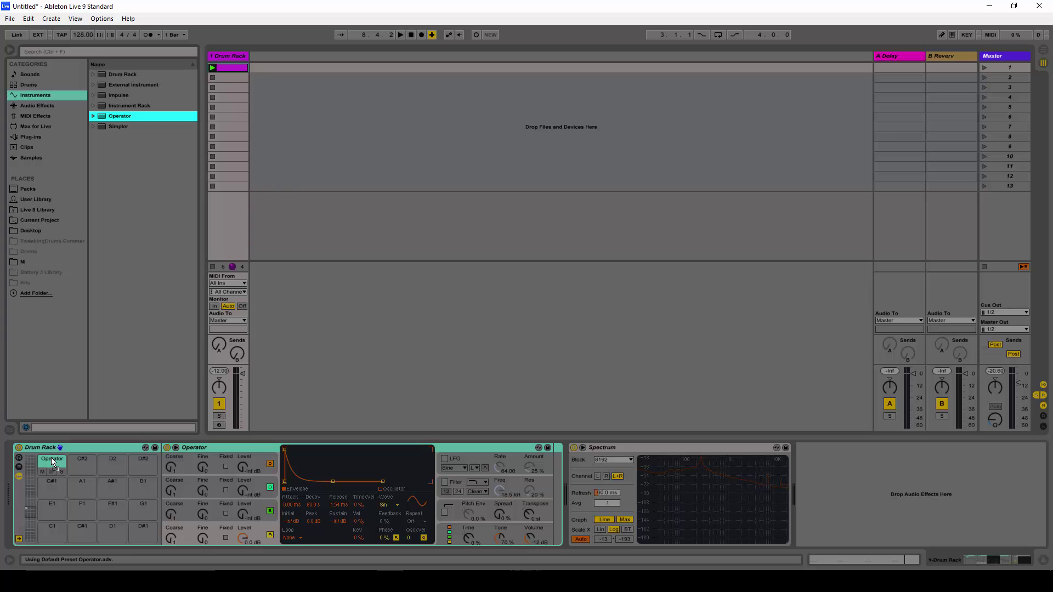
click(248, 449)
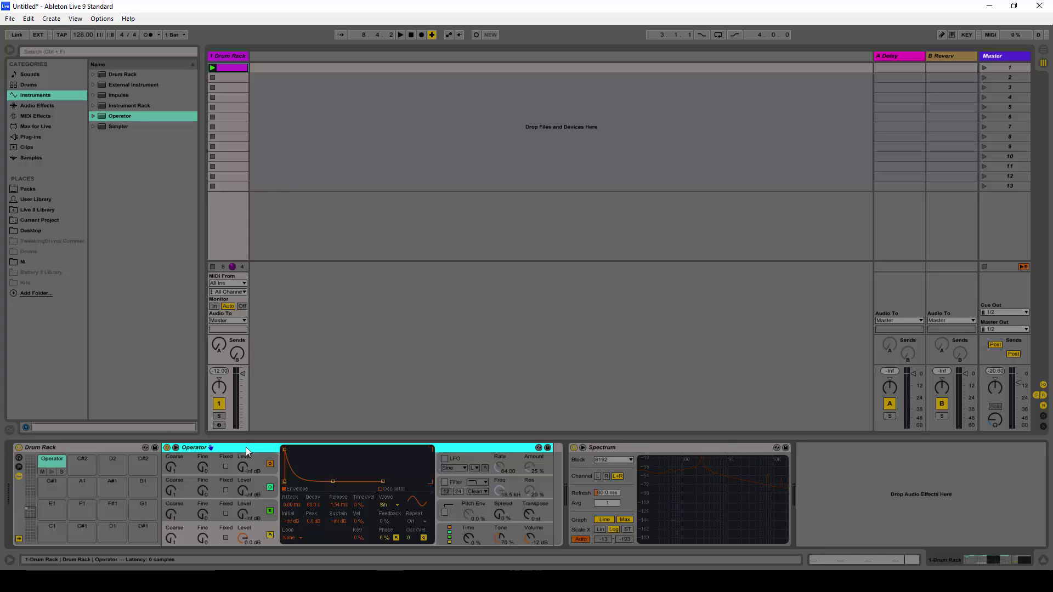
Group the new Operator into an Instrument Rack and reveal its eight macro knobs.
right_click(246, 446)
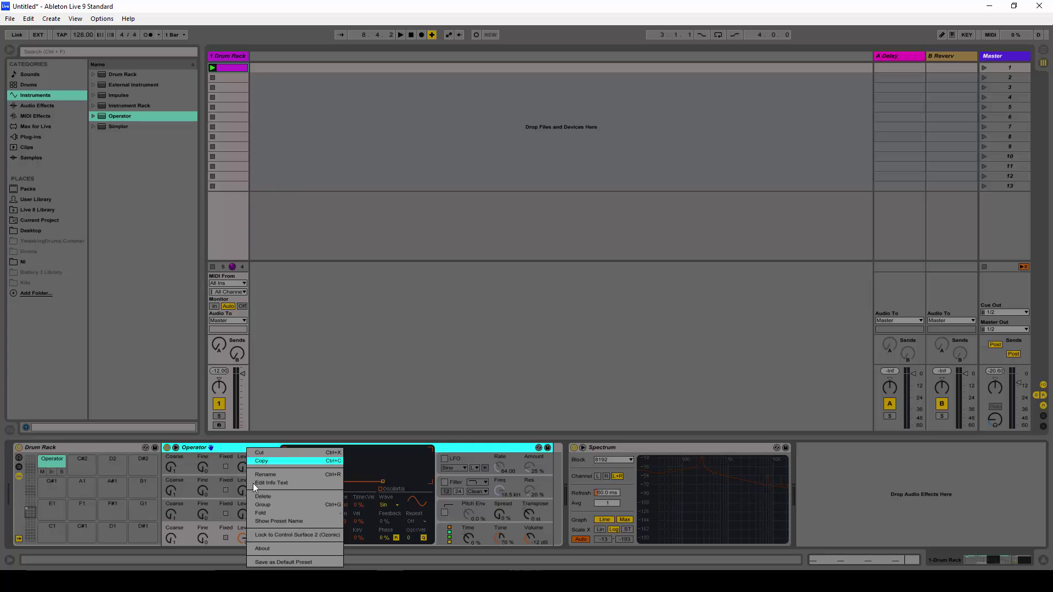
click(278, 504)
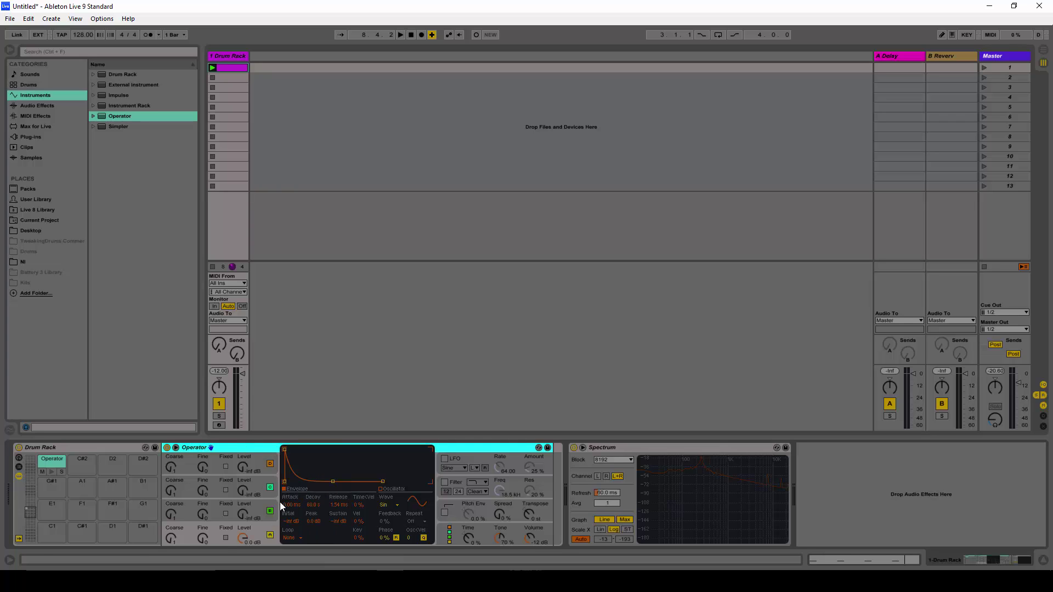
click(167, 459)
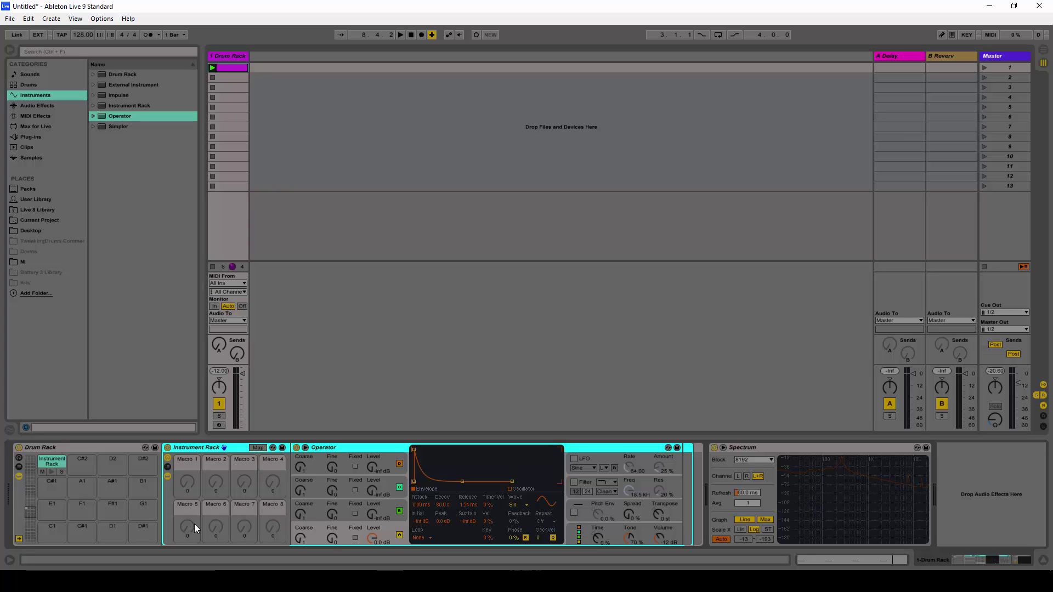
click(272, 480)
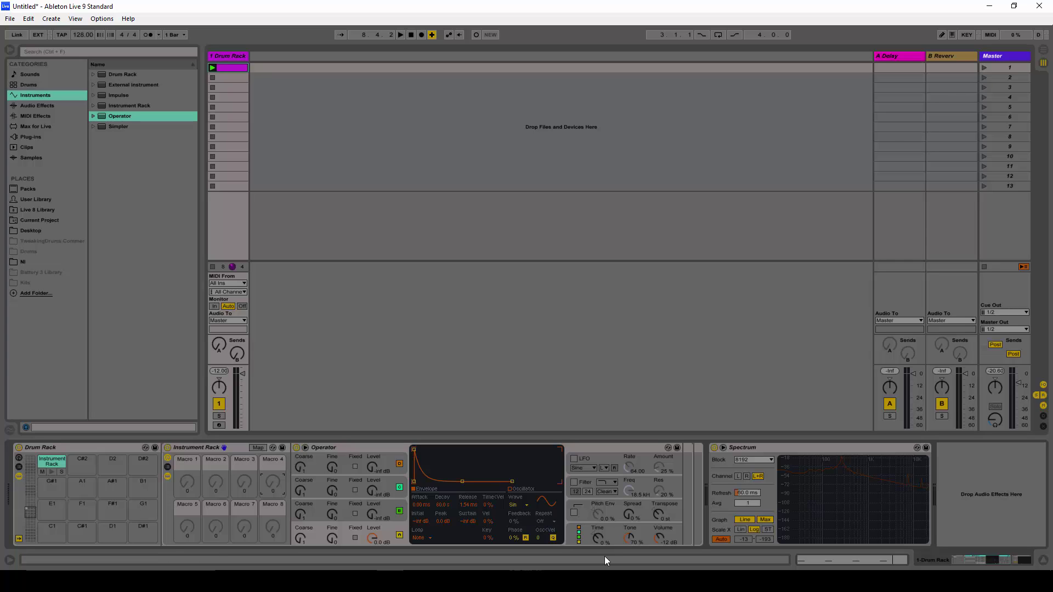
Dismiss the OneDrive popup and place Device Randomizer-L9.amxd right after Operator in the rack.
click(375, 448)
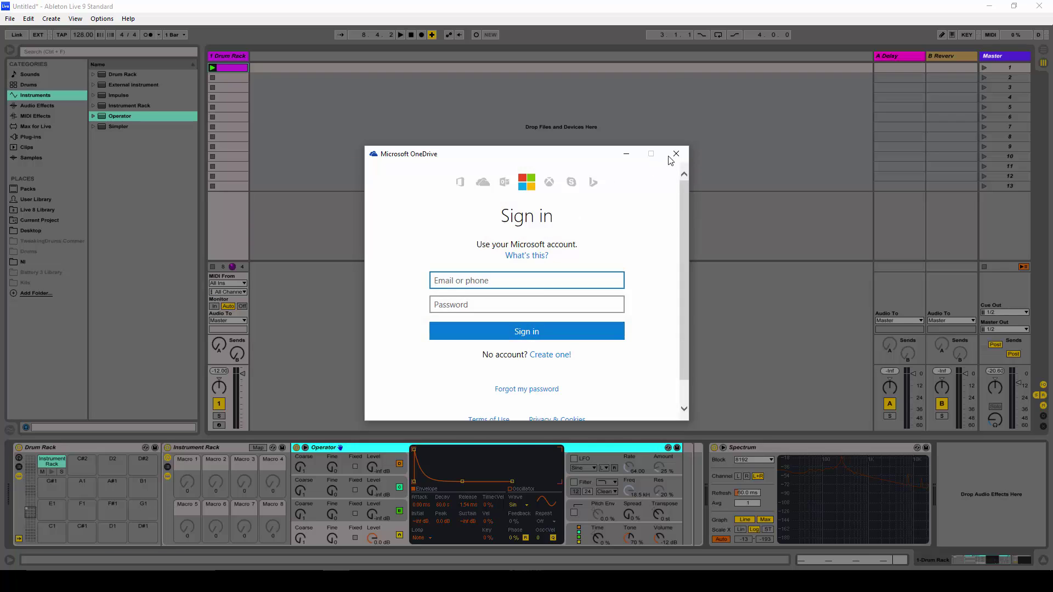
click(670, 160)
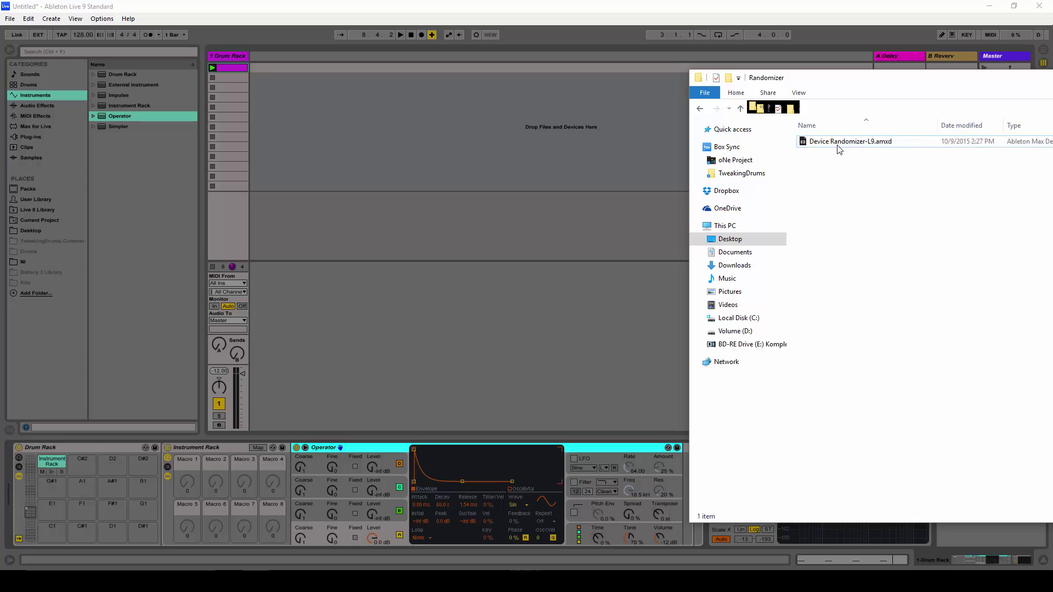
drag(839, 141, 581, 486)
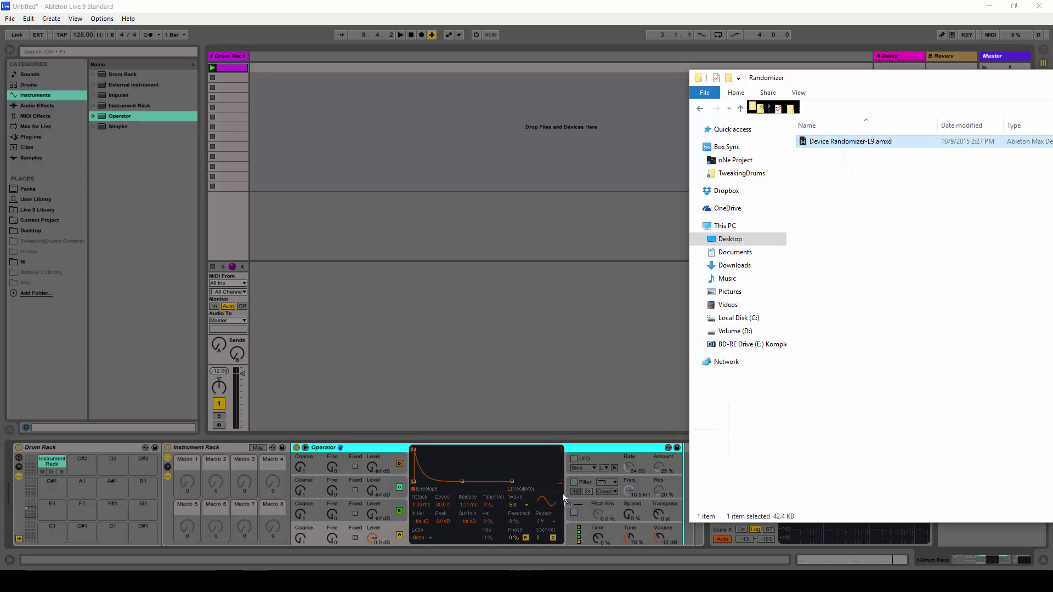
drag(670, 538, 695, 535)
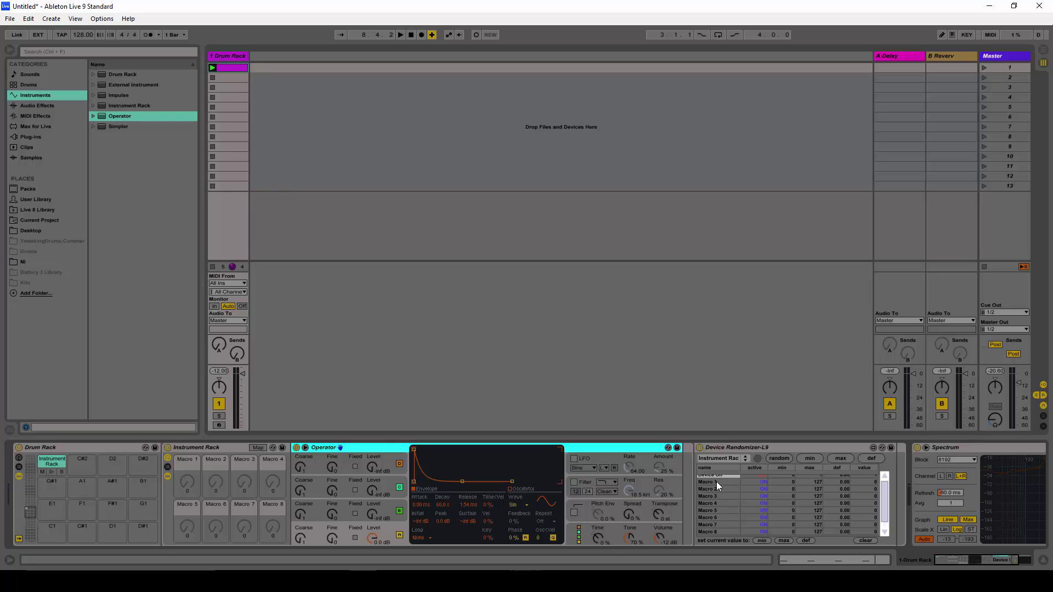
Switch Chain Selector off in Device Randomizer-L9's parameter list, leaving only the eight macros active.
click(717, 482)
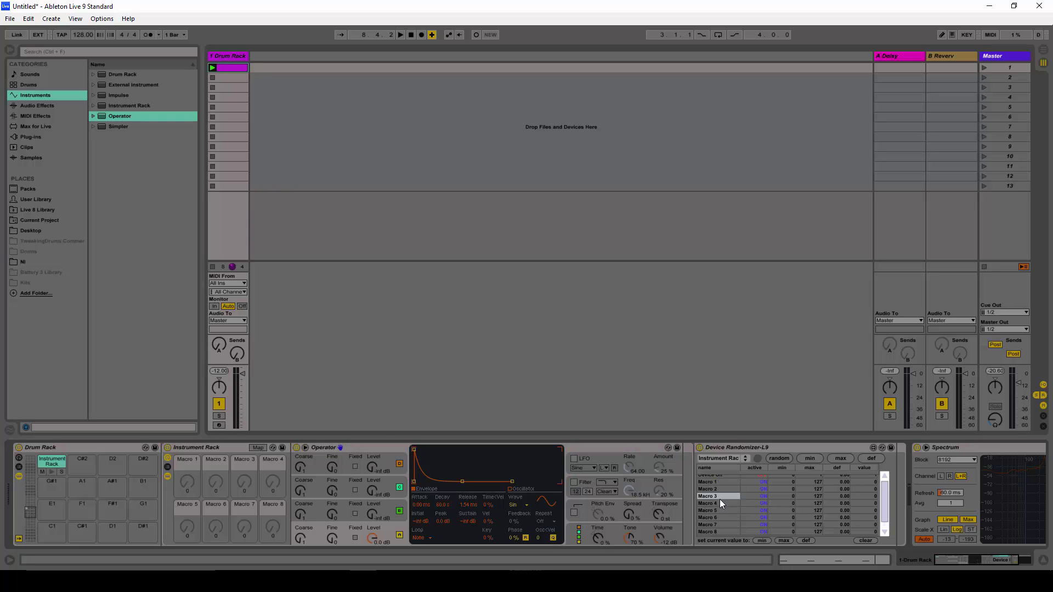
scroll(720, 503, down, 1)
scroll(720, 517, up, 1)
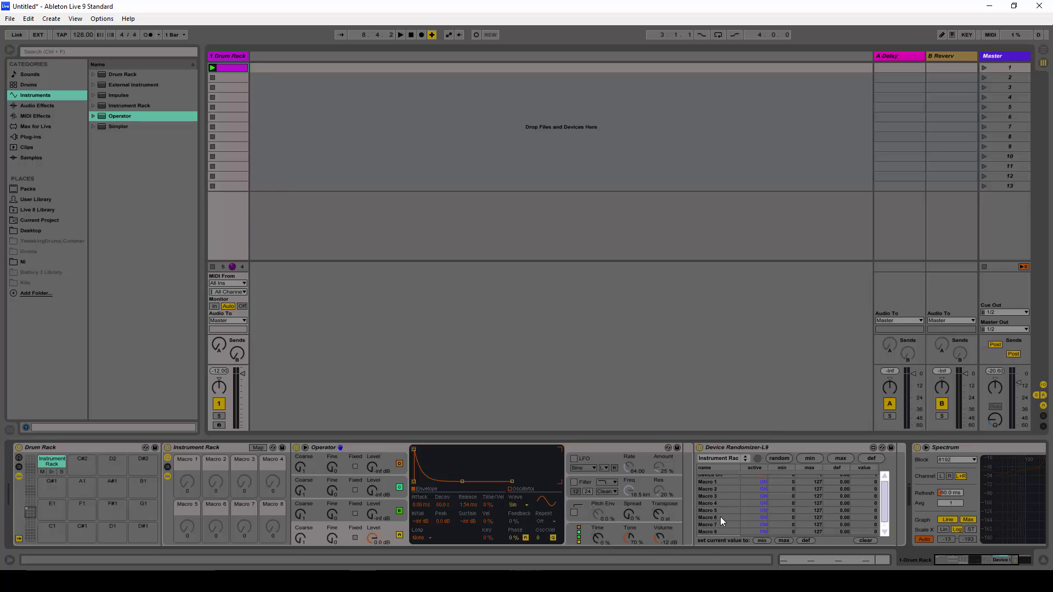
click(721, 476)
scroll(722, 507, down, 1)
click(756, 531)
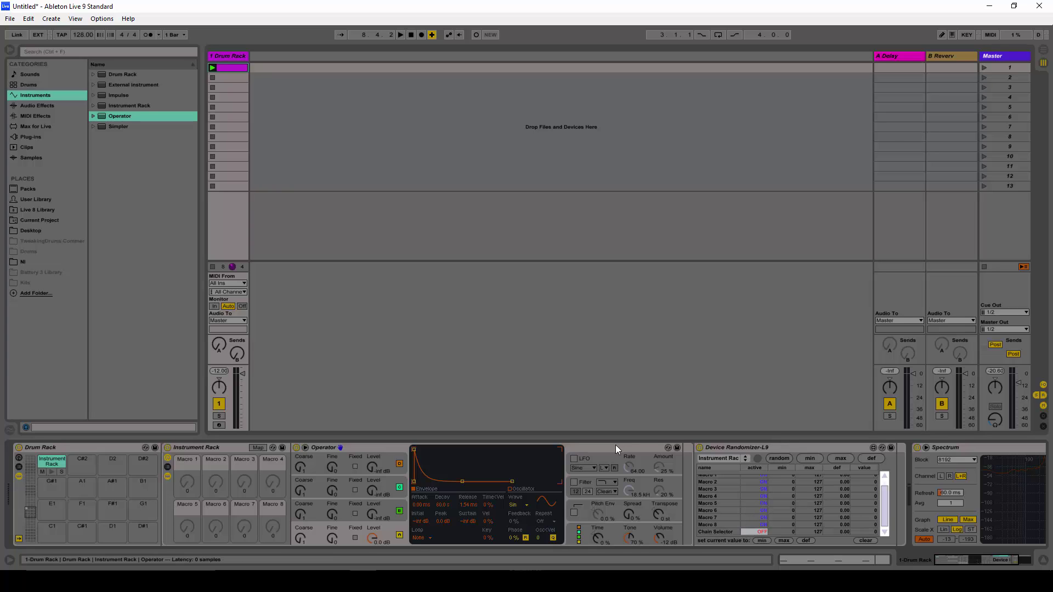
click(649, 450)
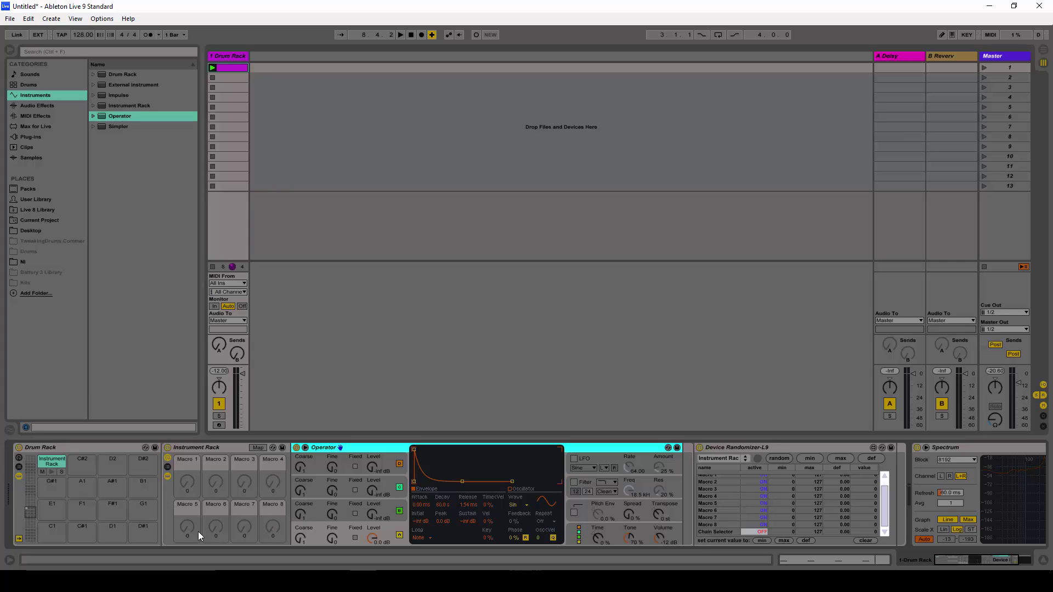
click(272, 479)
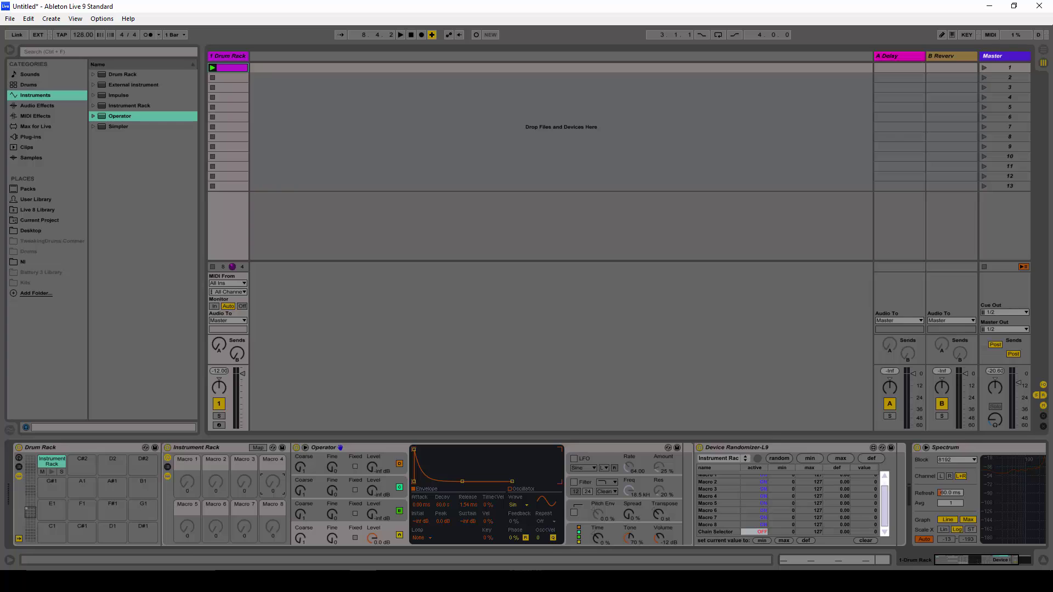
Randomize the macros, set Operator's envelope to Trigger with 7.00 s decay, launch the clip, lower Transpose.
click(774, 459)
click(363, 446)
click(393, 530)
click(421, 538)
click(422, 529)
drag(442, 504, 442, 535)
click(212, 67)
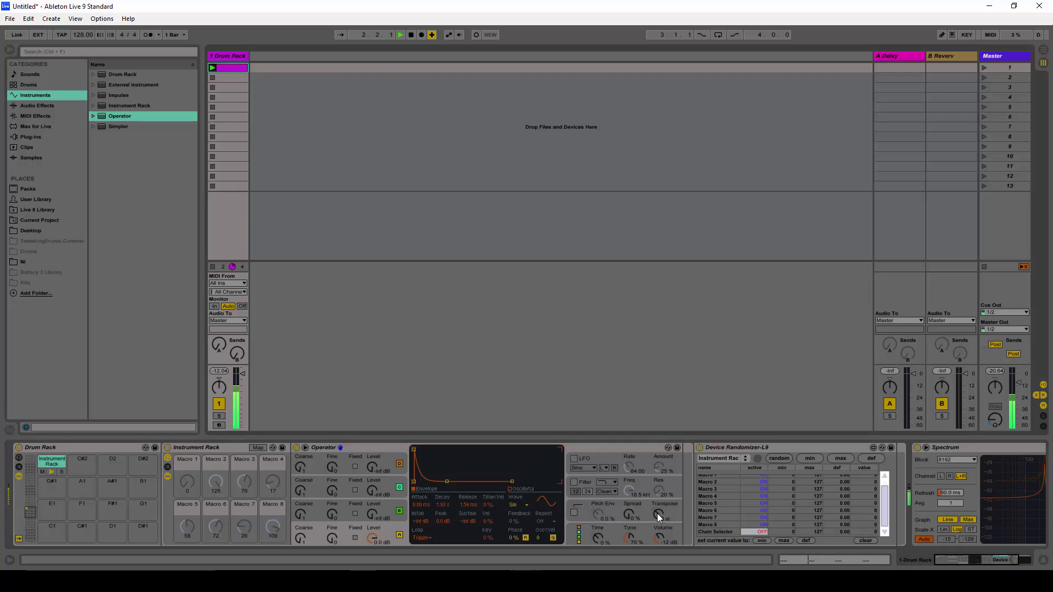
drag(657, 513, 657, 536)
Enable Operator's pitch envelope at 100 % amount with +48 st initial pitch.
click(574, 513)
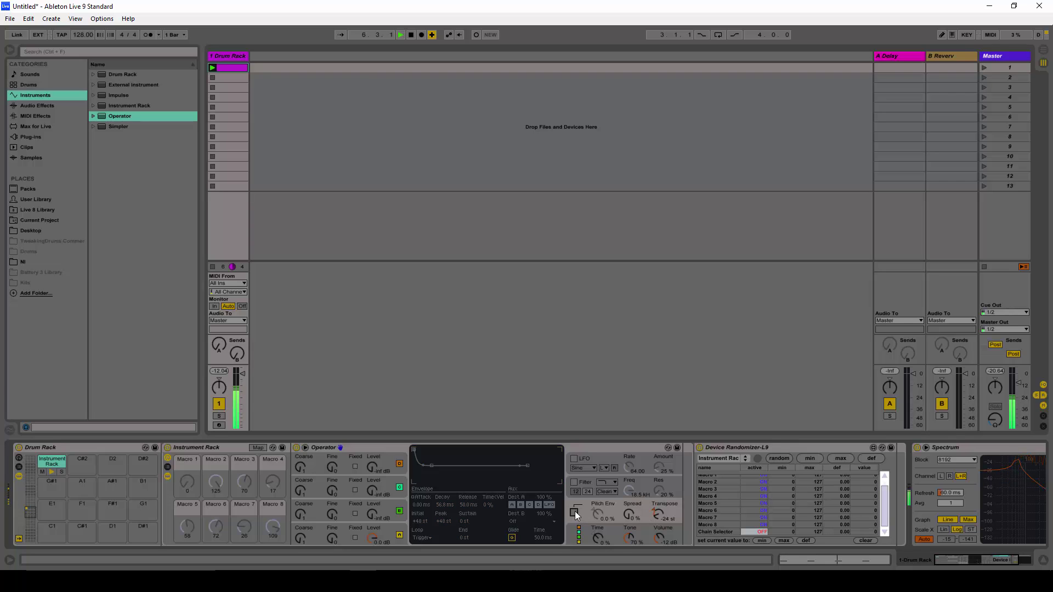
drag(597, 515, 593, 516)
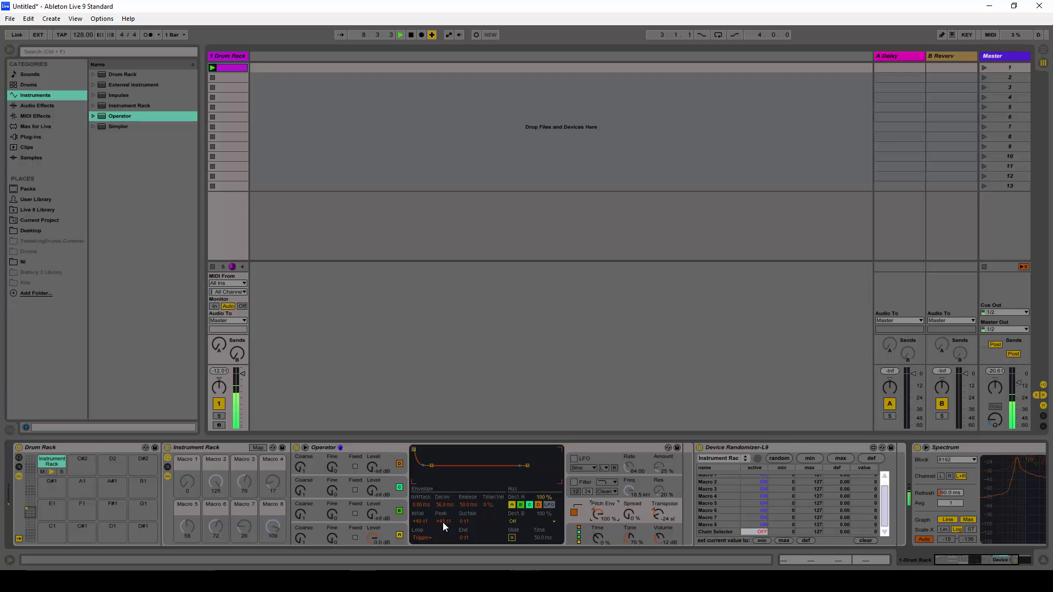
drag(417, 523, 439, 521)
Bring oscillator B's level up to 0.0 dB and set its envelope loop mode to Trigger.
click(374, 515)
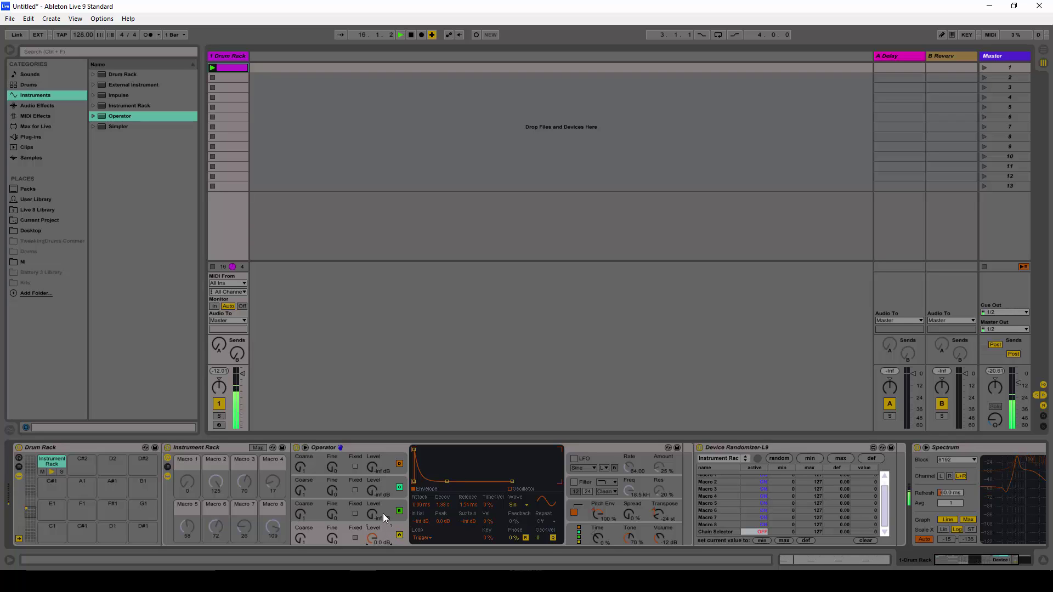
drag(386, 506, 387, 478)
drag(442, 505, 442, 533)
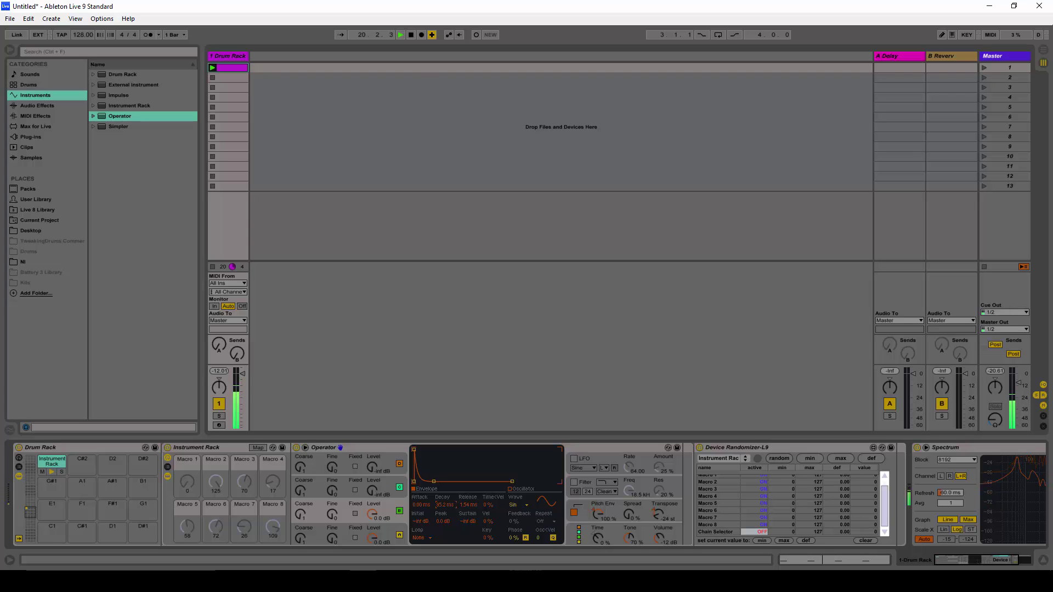
click(424, 537)
click(423, 530)
Enable Operator's filter with the Soft shaper at 11.6 dB drive.
click(573, 482)
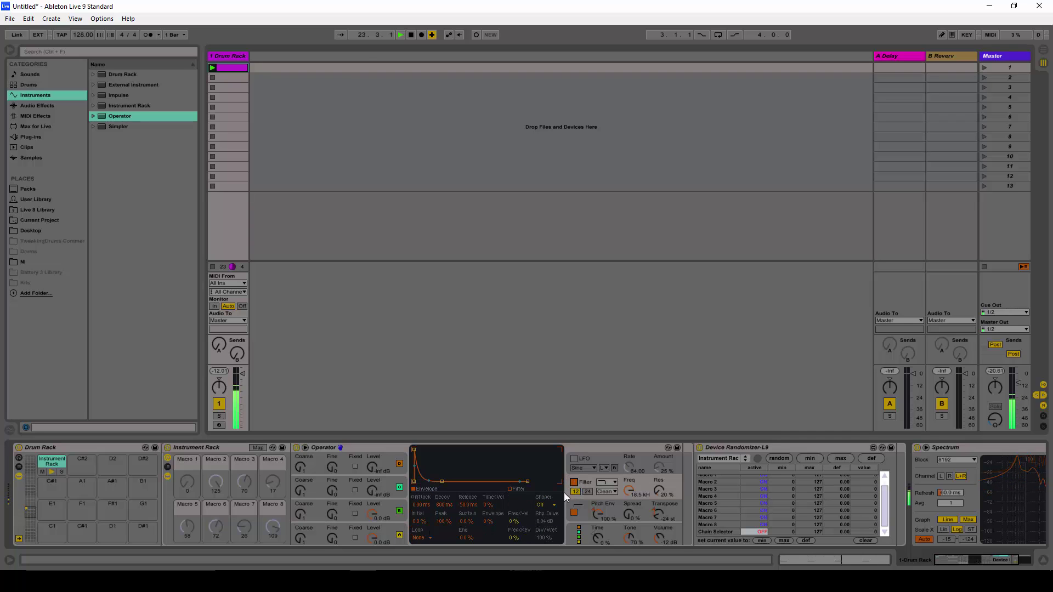
click(545, 505)
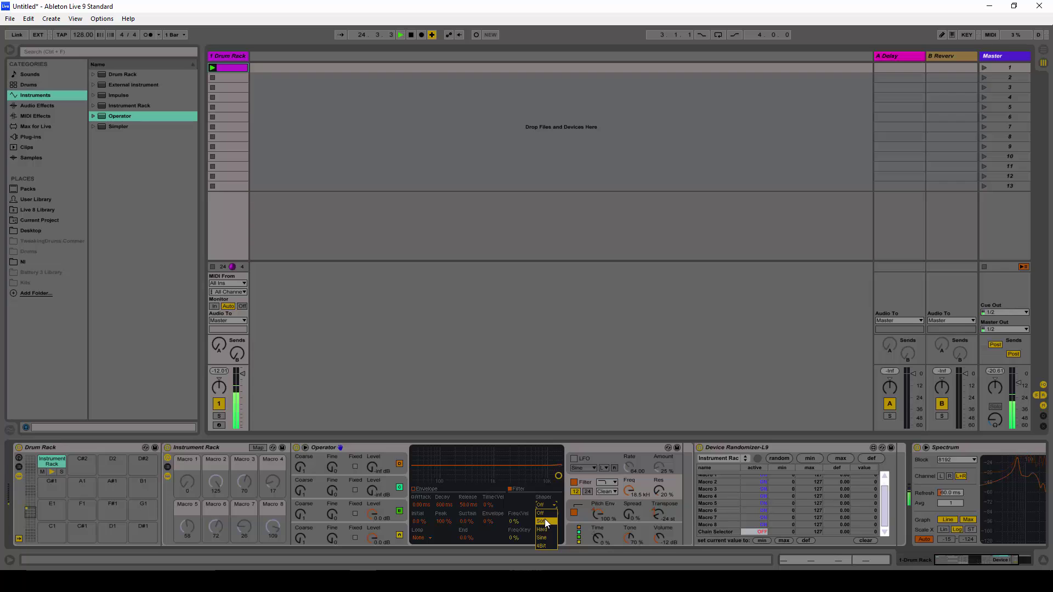
click(545, 522)
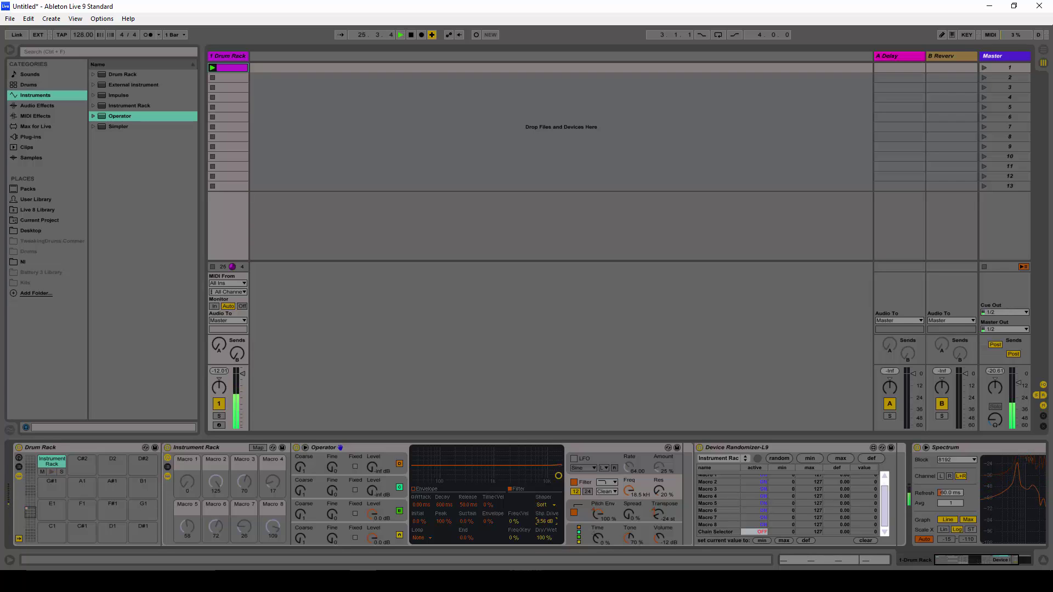
drag(545, 521, 546, 524)
Show Operator's global settings and switch to a different algorithm.
click(610, 454)
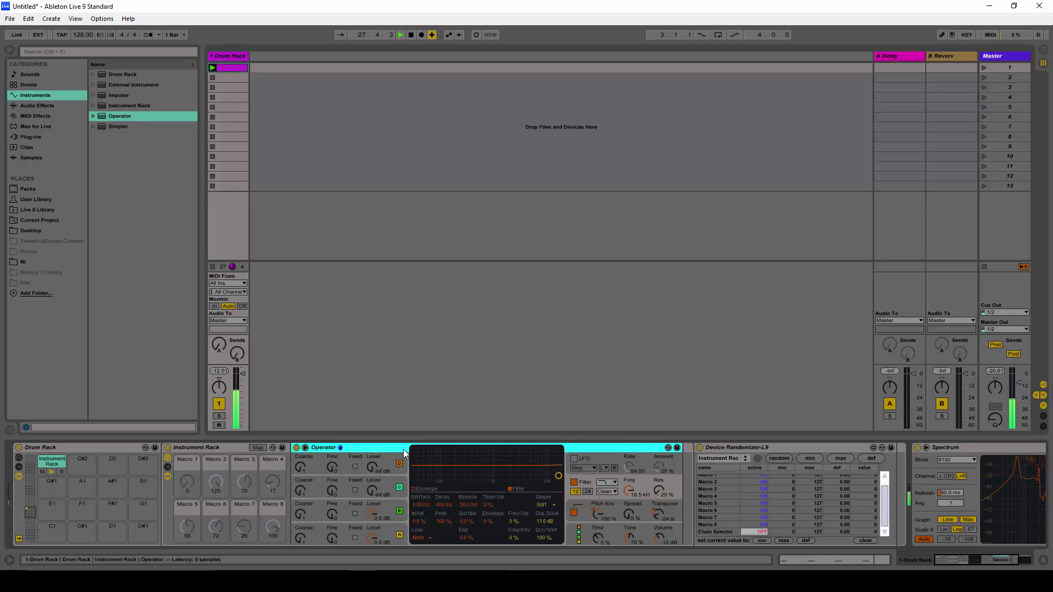
click(612, 525)
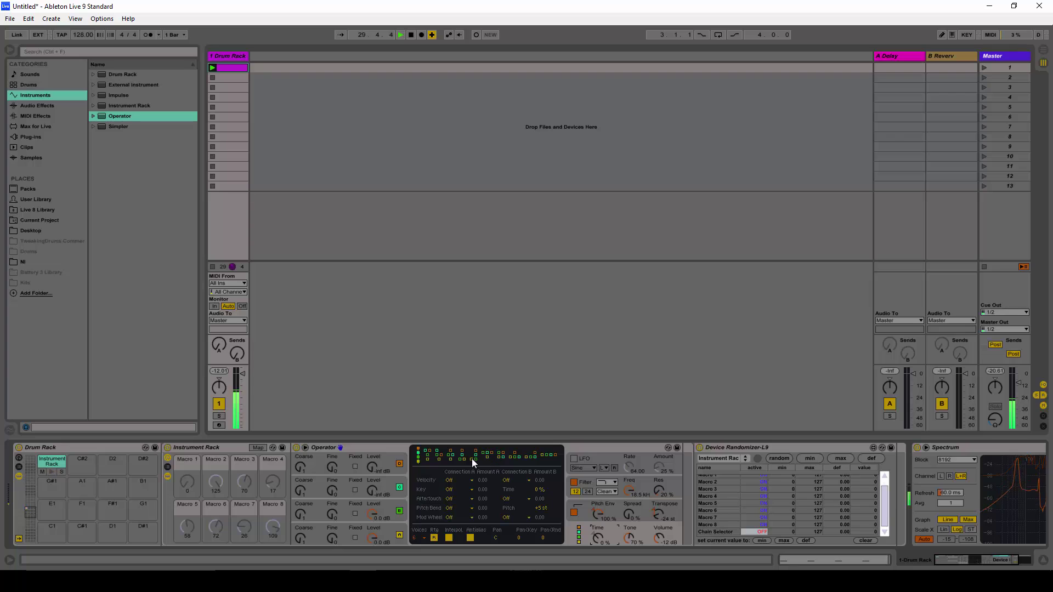
click(502, 456)
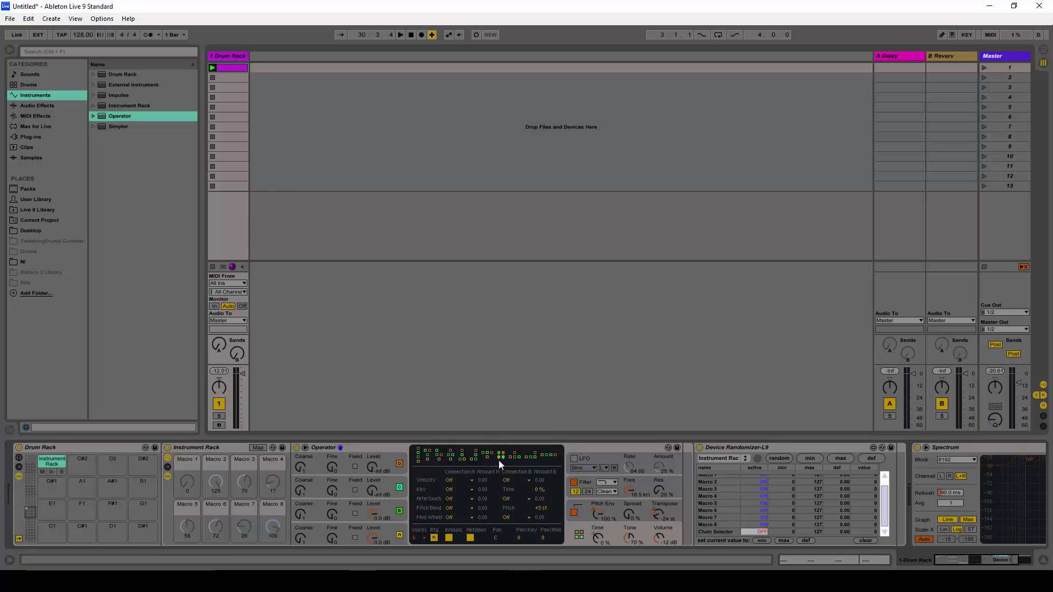
Compare the oscillators' envelope settings and settle on oscillator C.
click(395, 528)
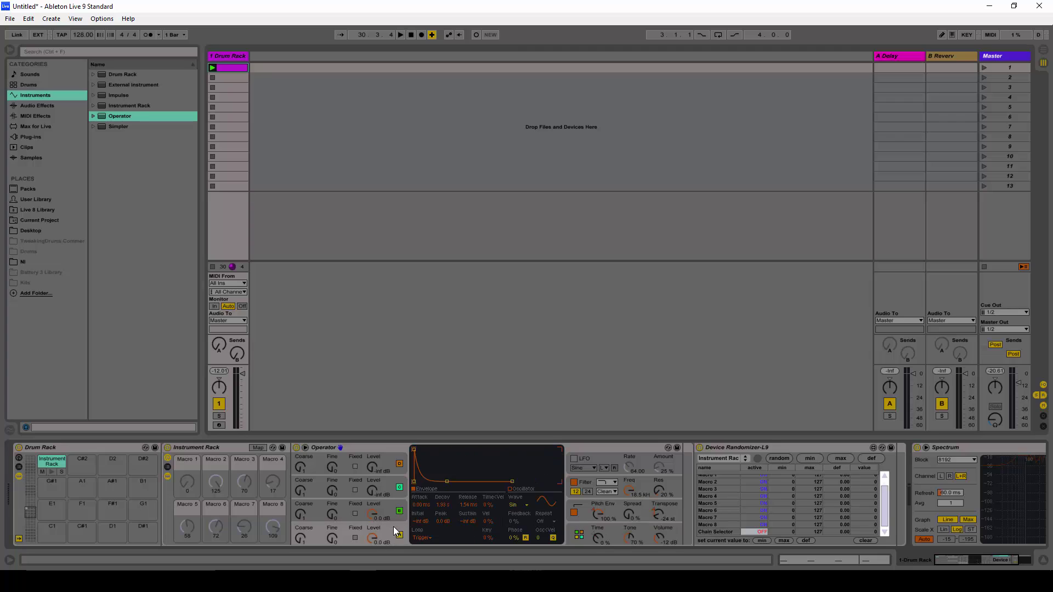
click(390, 485)
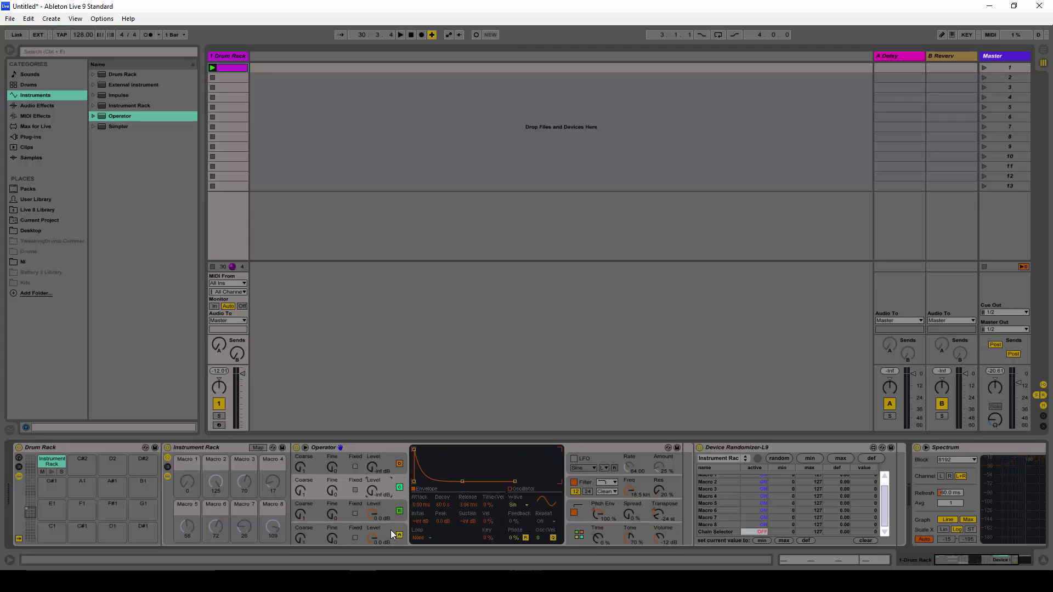
click(392, 531)
click(389, 486)
click(383, 476)
click(393, 460)
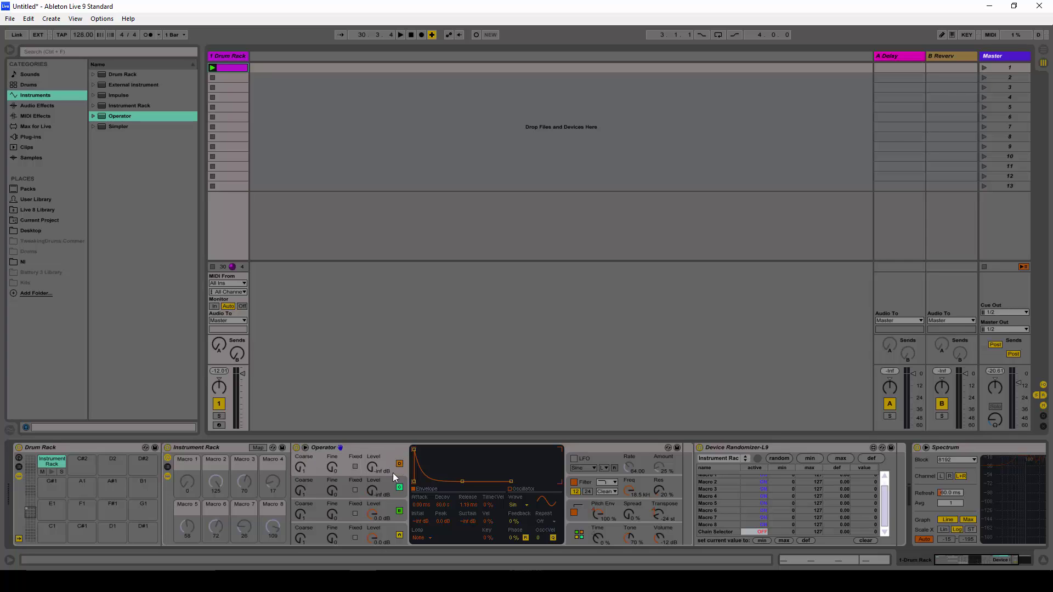
click(397, 527)
click(393, 491)
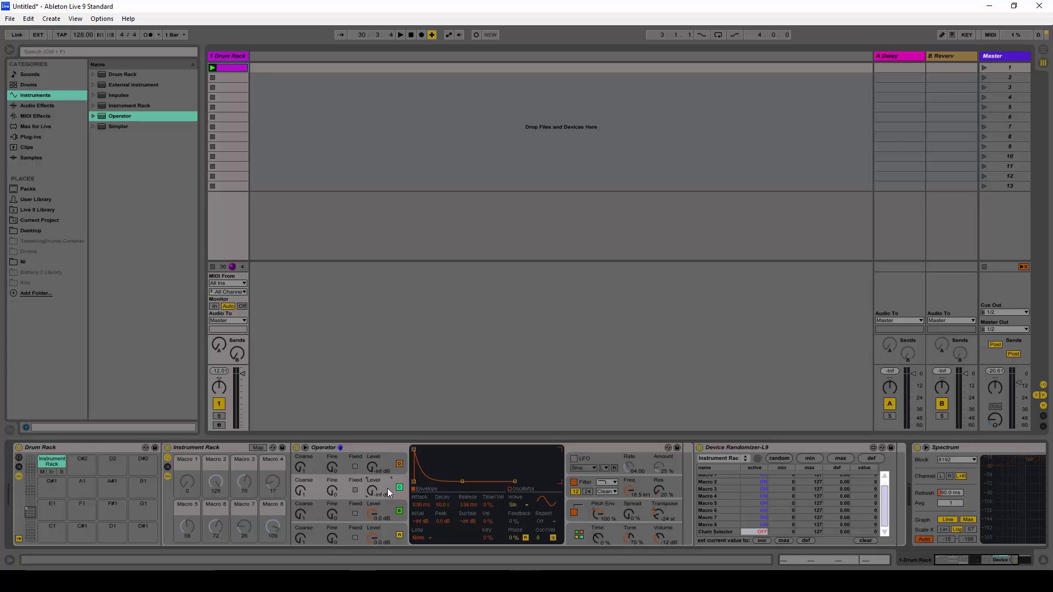
Give oscillator C a Noise Looped wave, 35.2 ms decay and Trigger loop, then start playback.
click(521, 504)
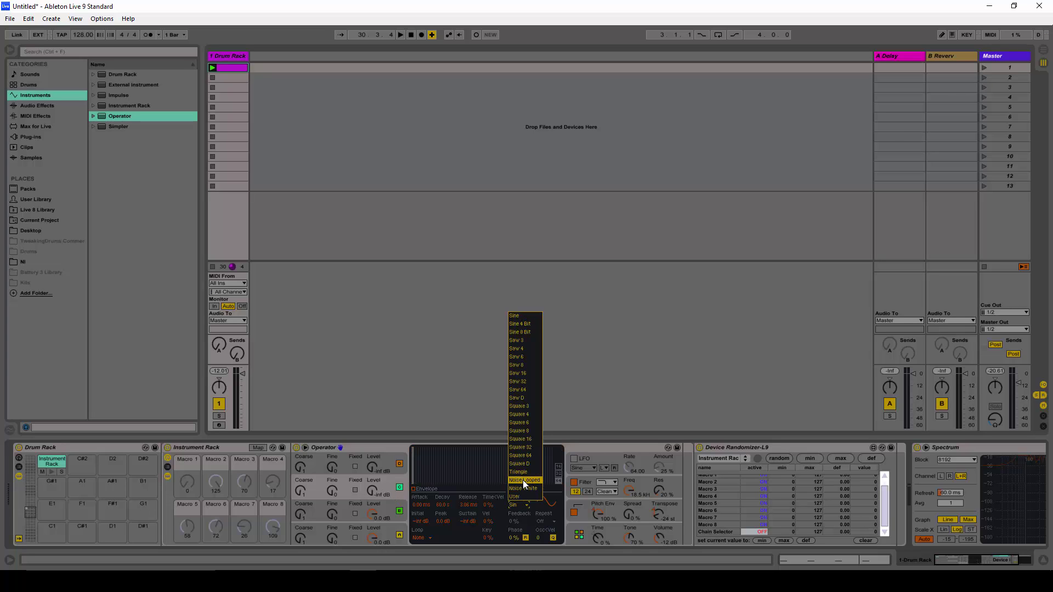
click(523, 480)
click(419, 489)
drag(443, 505, 443, 526)
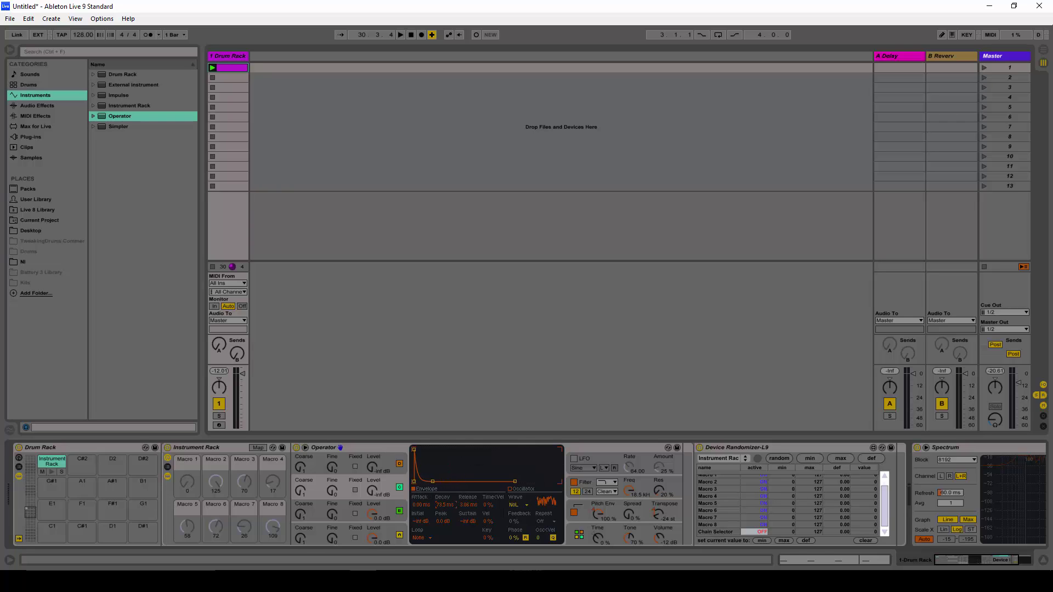
click(423, 535)
click(423, 530)
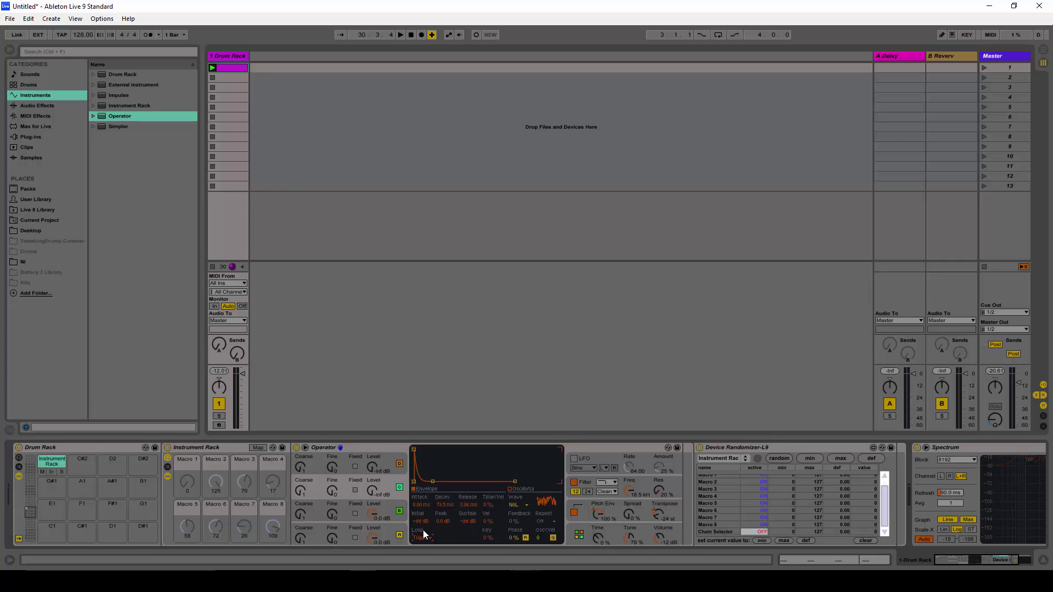
click(377, 455)
key(space)
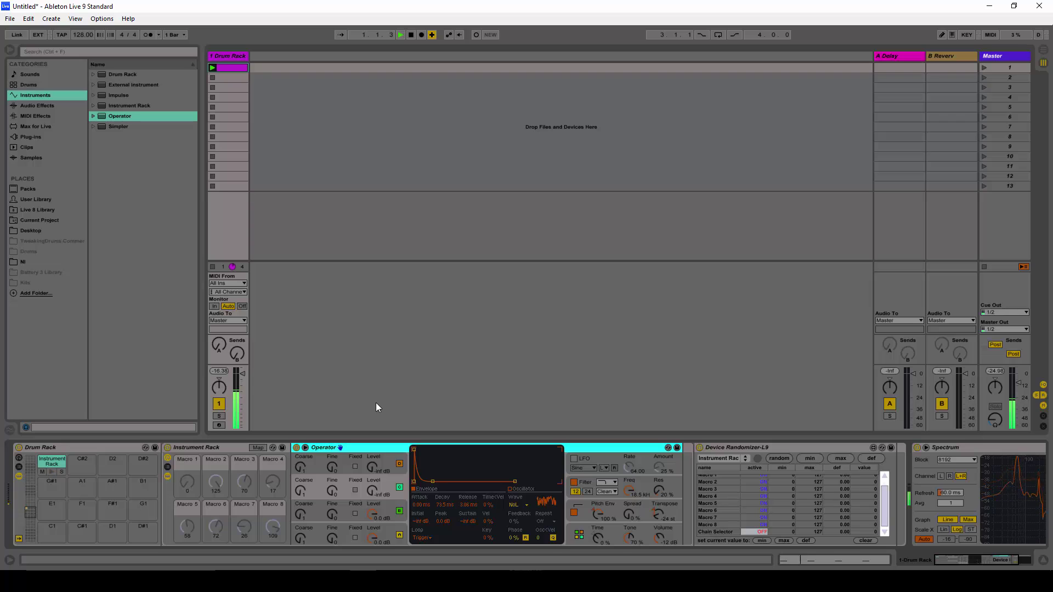
Stop playback and turn oscillator B's level down to -17 dB.
key(space)
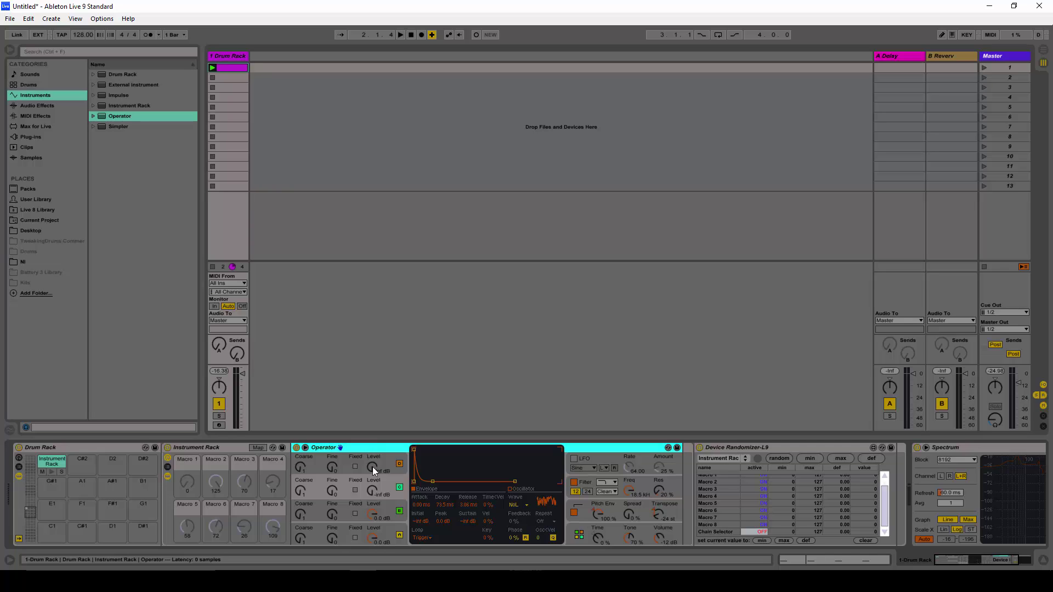
click(373, 516)
mouse_move(373, 518)
mouse_down()
mouse_move(373, 538)
mouse_move(373, 518)
mouse_up()
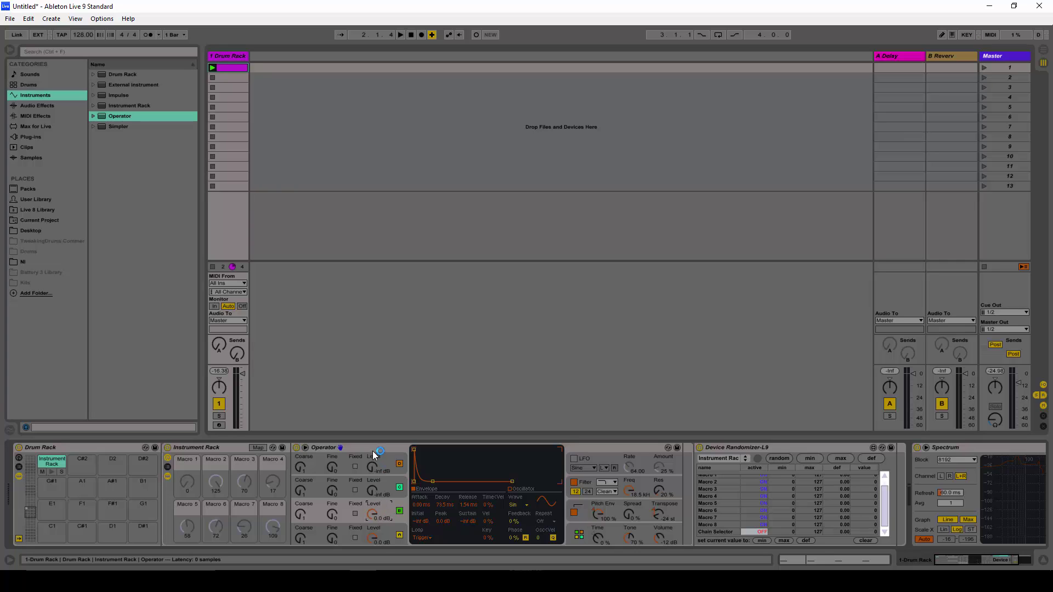
click(369, 491)
click(377, 508)
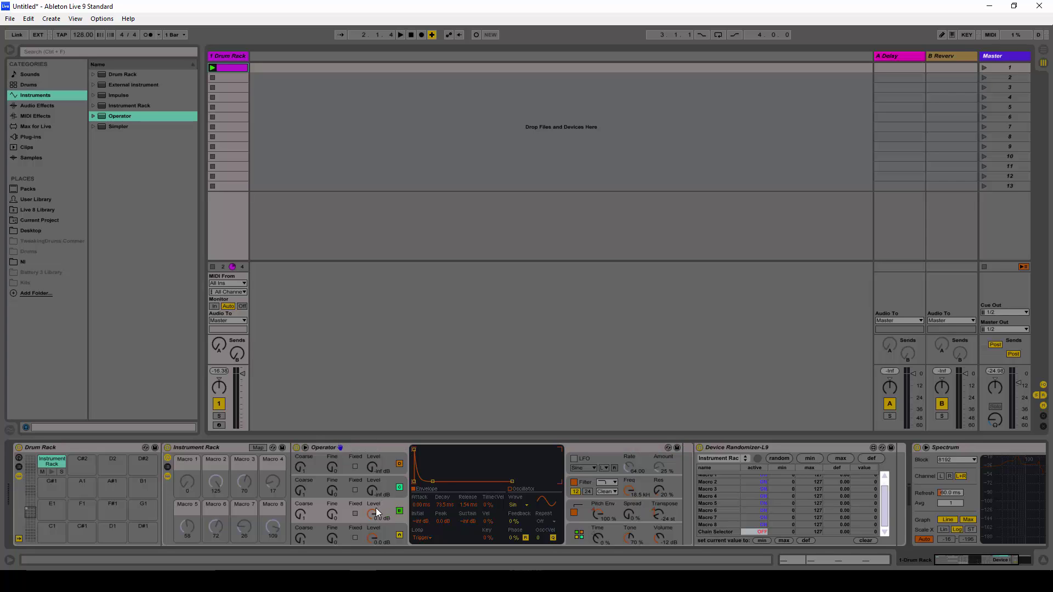
Audition the sound while raising oscillator B's level back to 0.0 dB, then stop playback.
key(space)
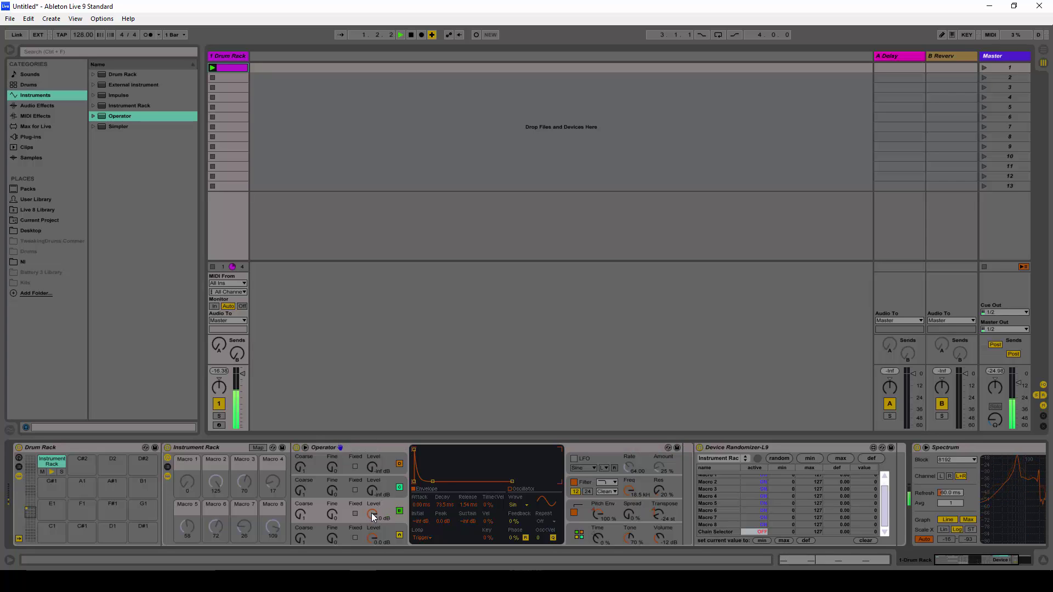
click(371, 513)
drag(372, 516, 372, 488)
key(space)
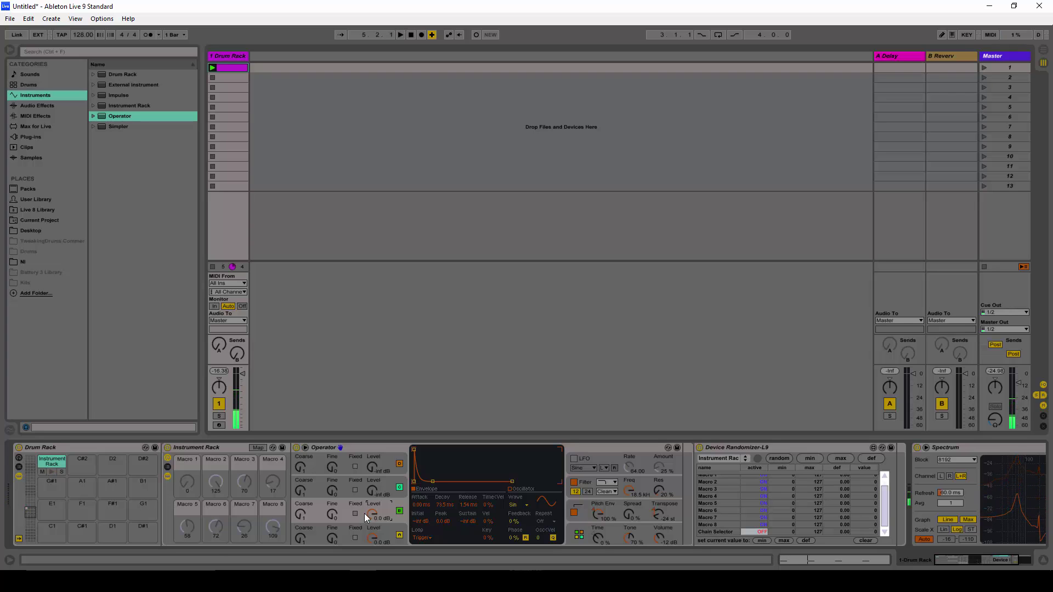
click(367, 447)
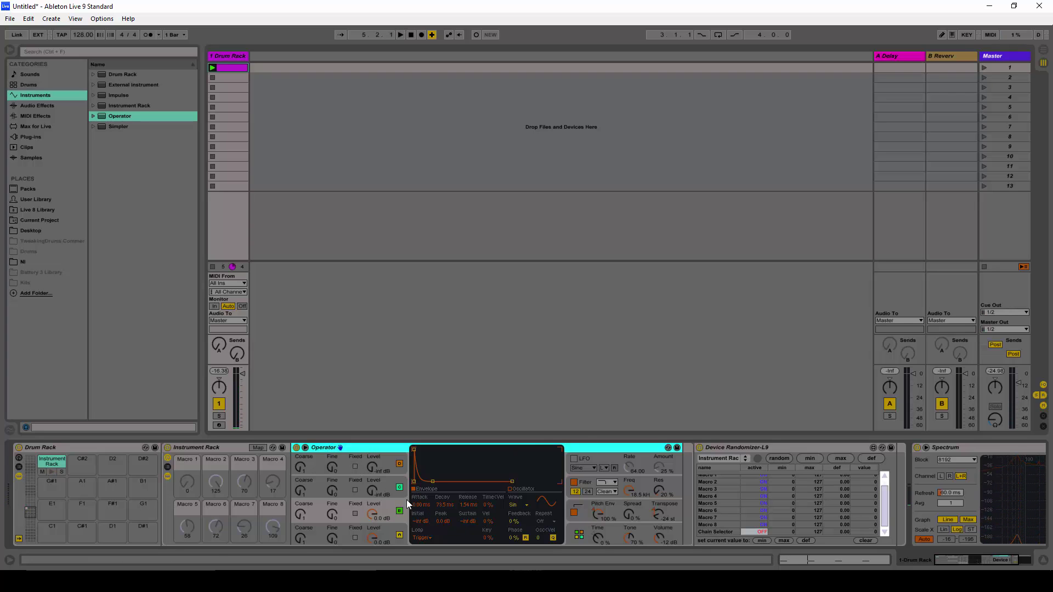
click(256, 449)
Map oscillator B's level to Macro 1 and oscillator C's level to Macro 2.
click(370, 513)
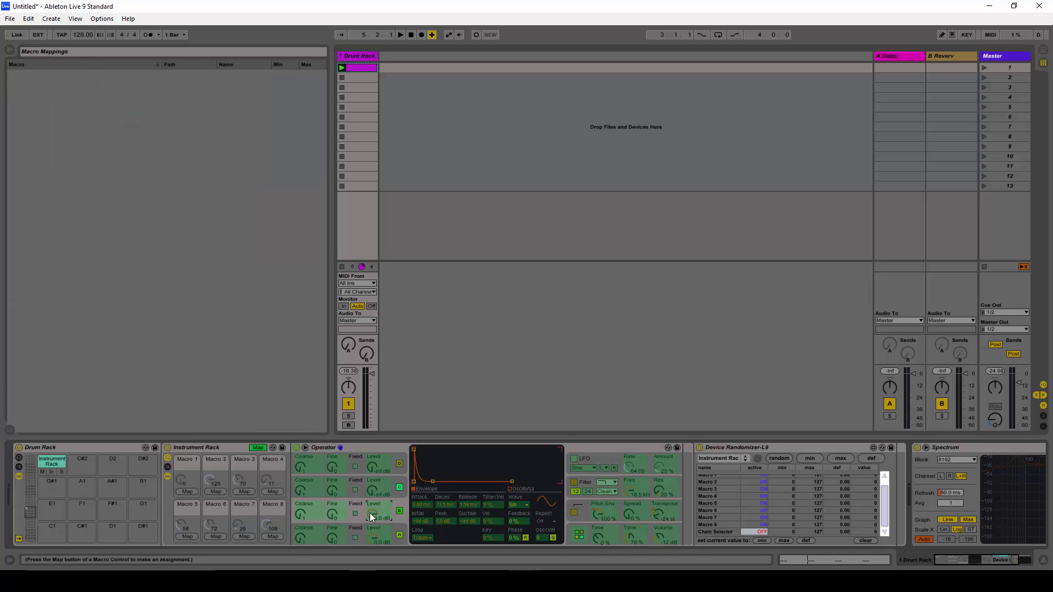
click(186, 492)
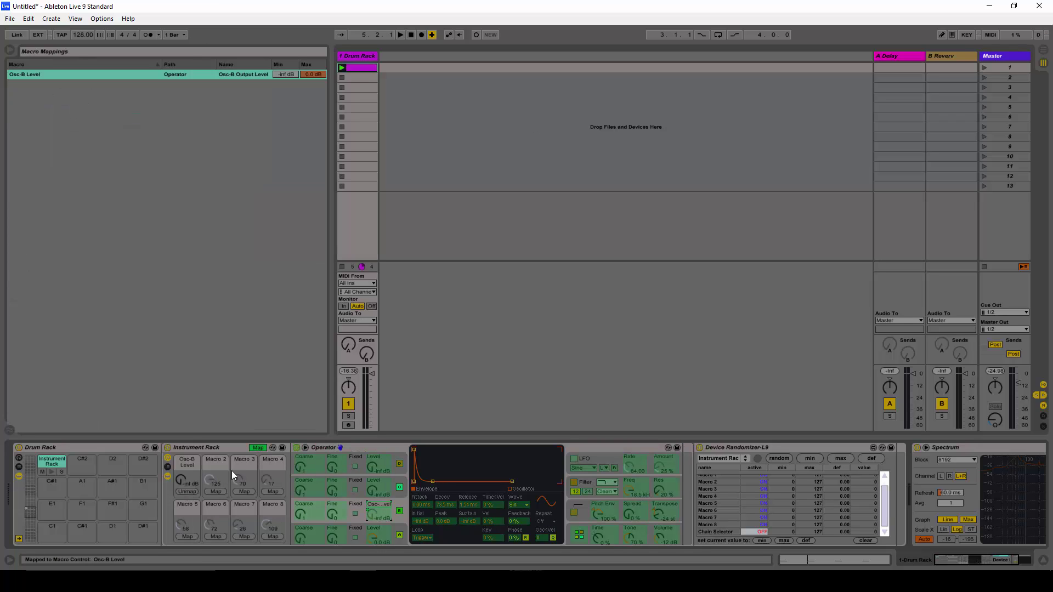
click(258, 448)
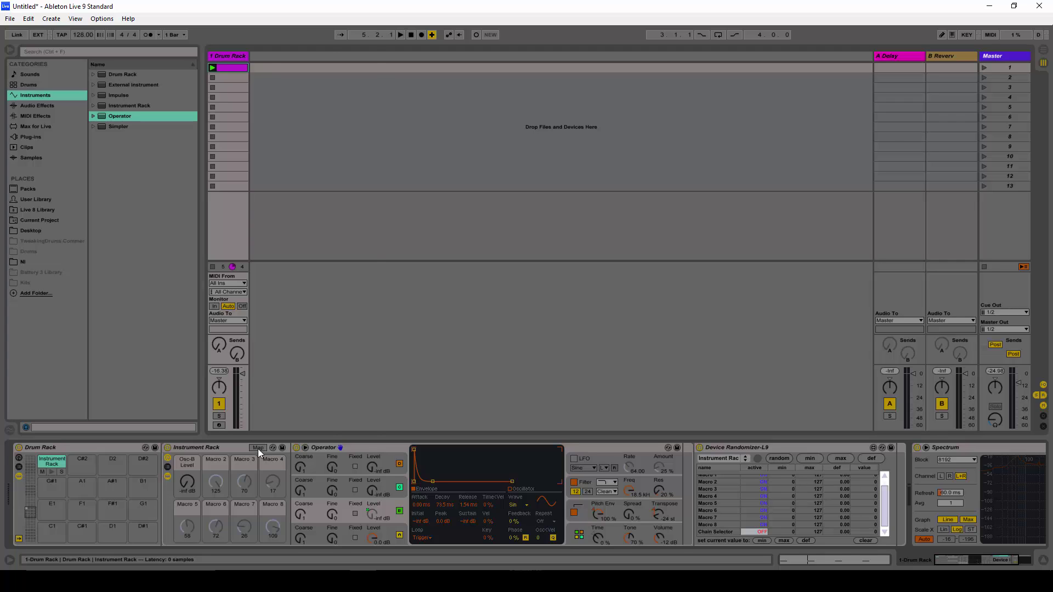
click(258, 449)
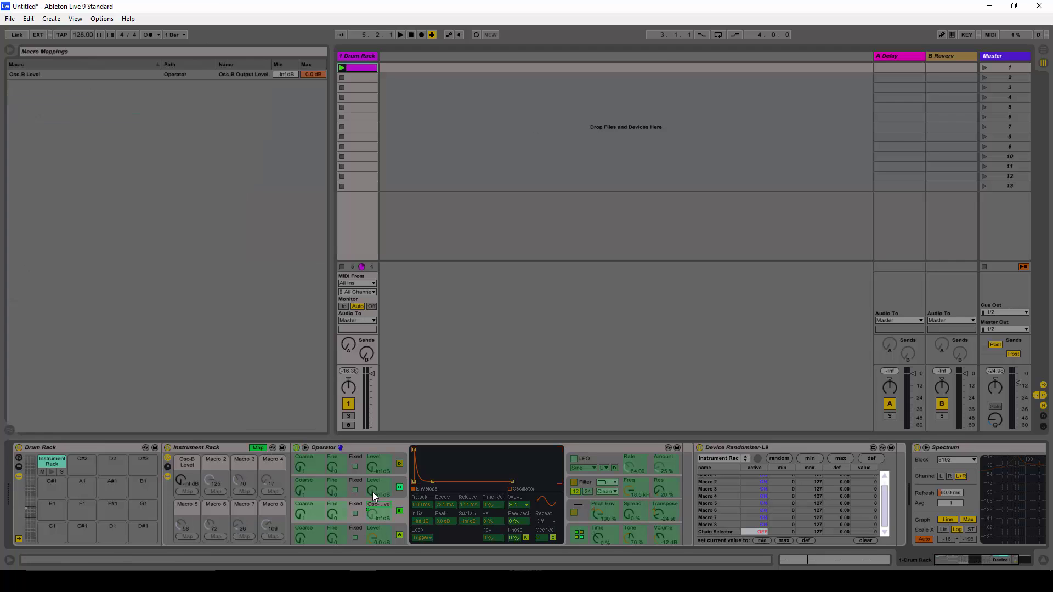
click(373, 492)
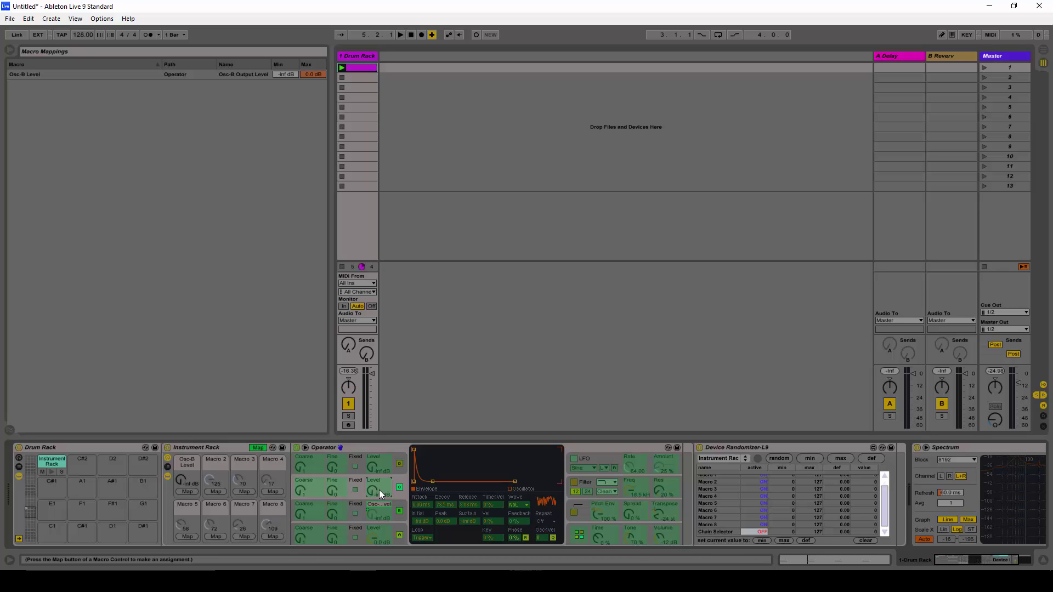
click(217, 491)
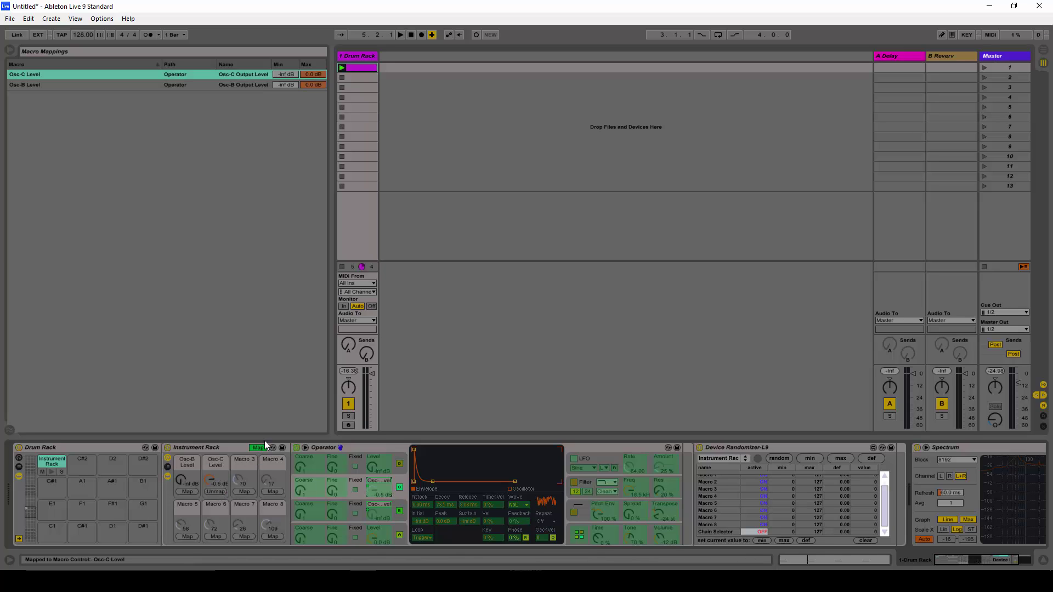
Map Operator's global Time to Macro 3 and raise the minimum of its mapping range.
click(597, 535)
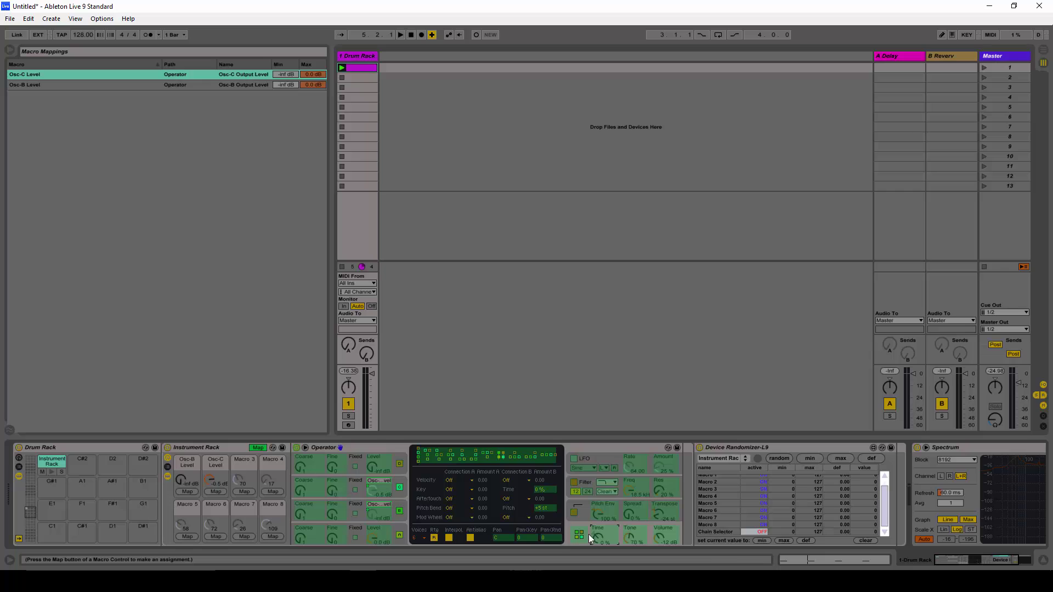
click(250, 492)
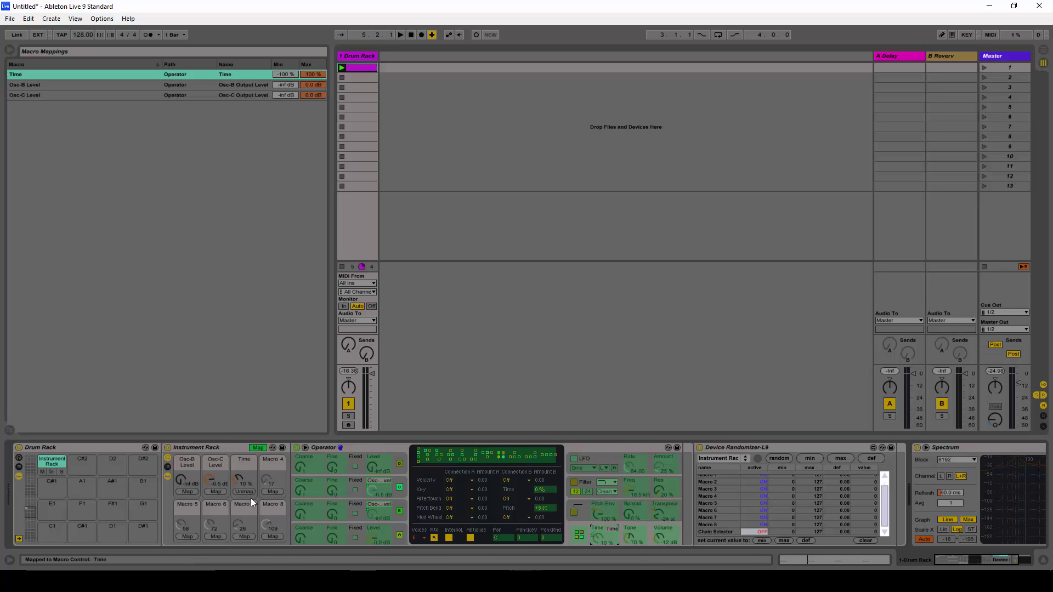
click(279, 75)
drag(282, 94, 310, 106)
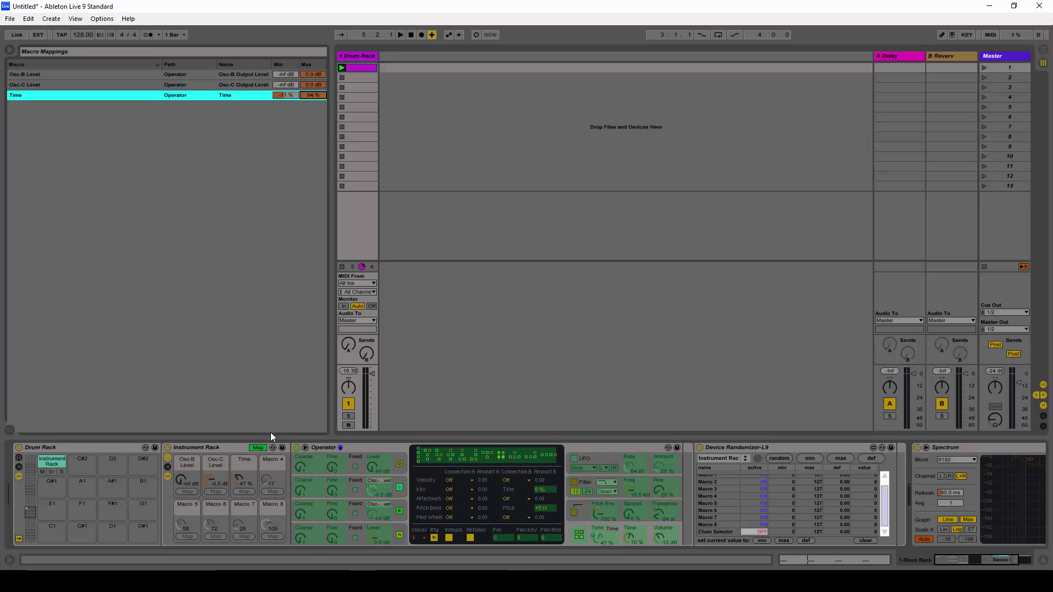
Map Operator's Shaper Type to Macro 4 and Transpose to Macro 5.
click(593, 479)
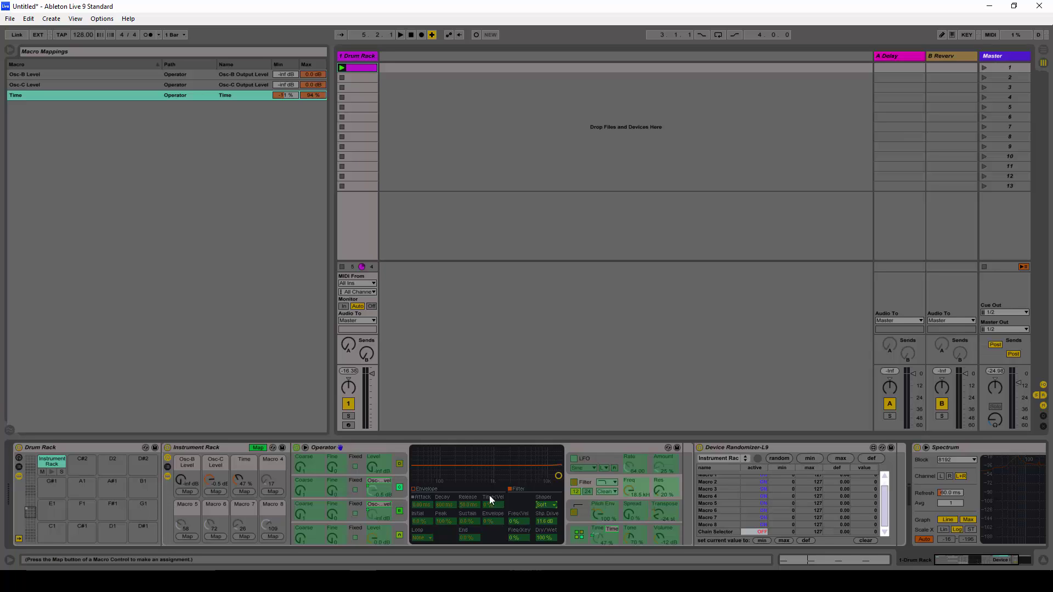
click(273, 492)
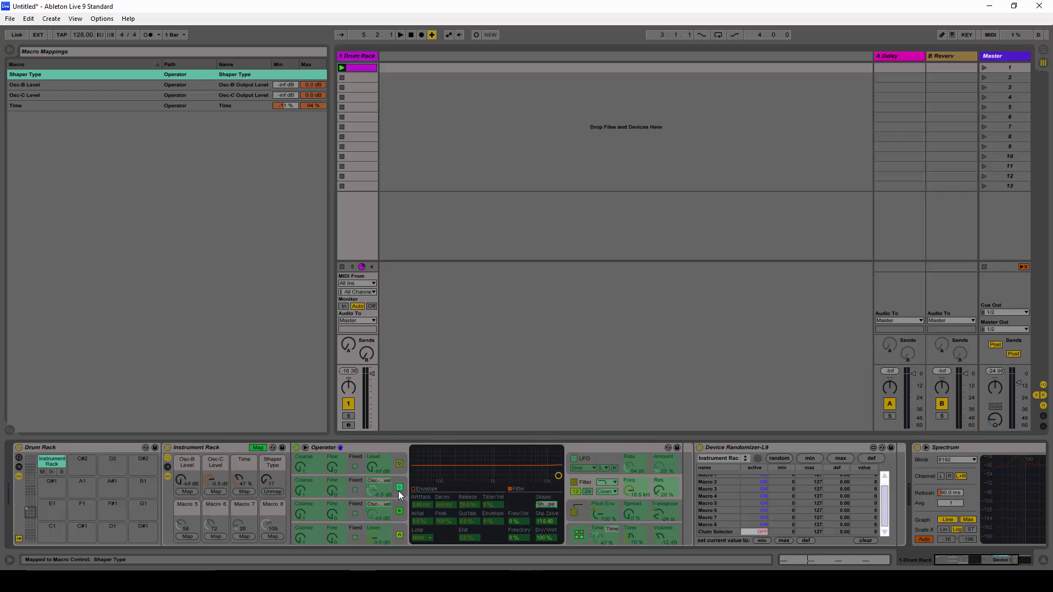
click(657, 513)
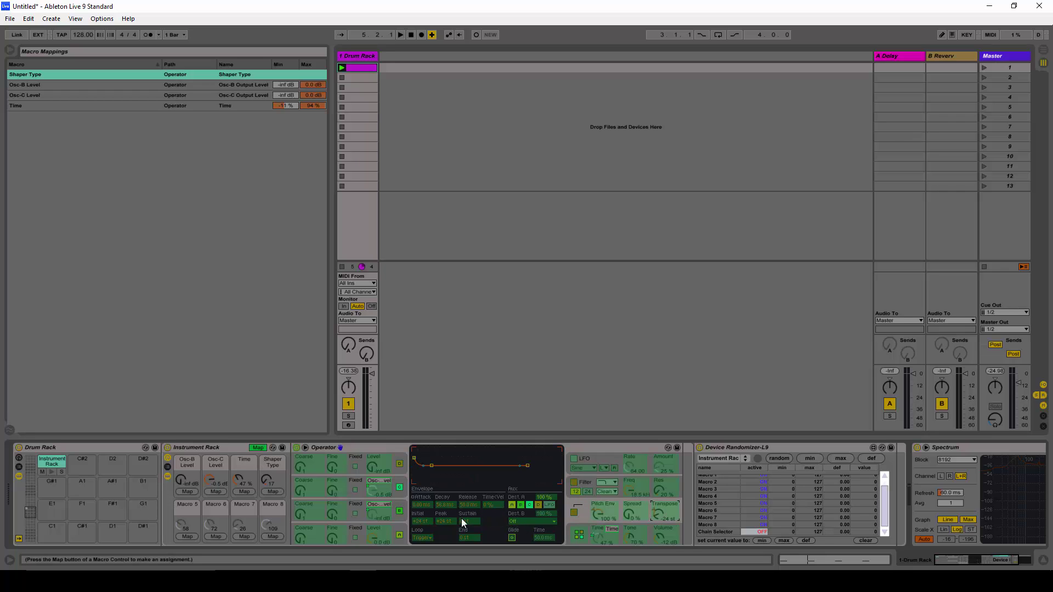
click(182, 537)
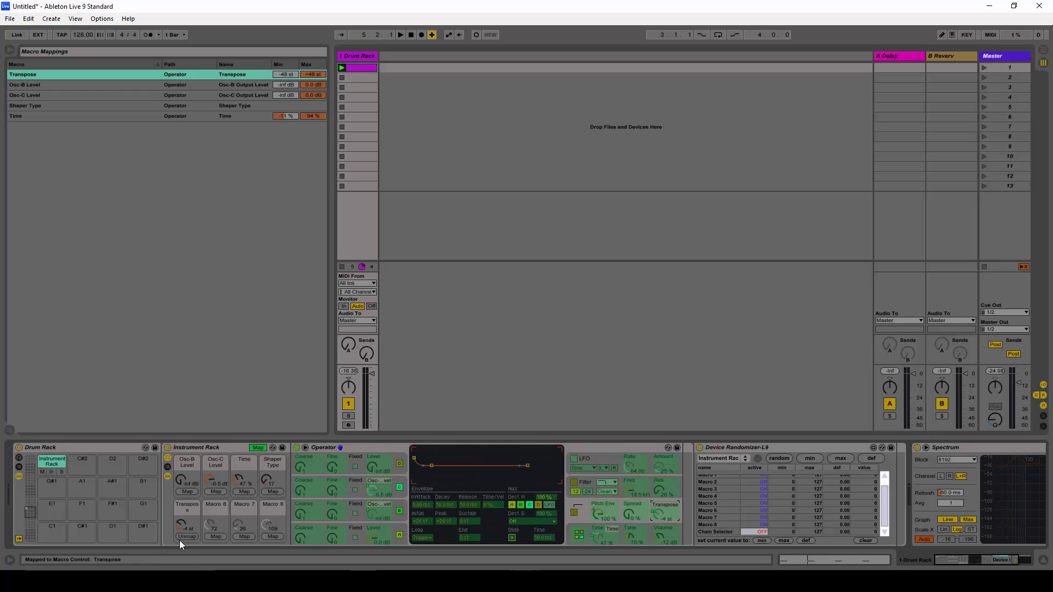
Adjust the Transpose mapping's minimum and maximum in Macro Mappings, then exit mapping mode.
click(282, 74)
click(288, 114)
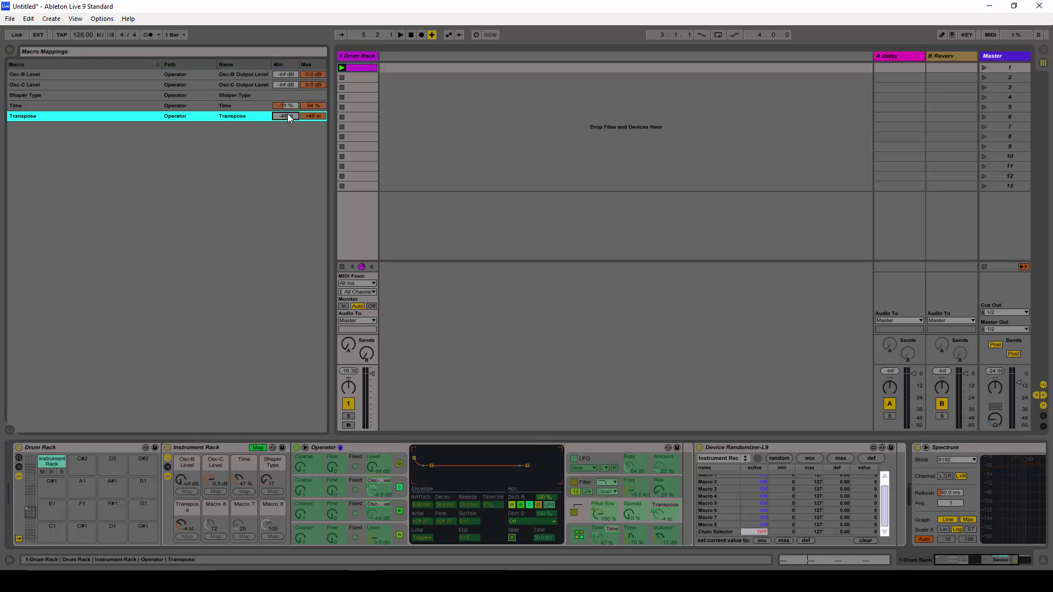
mouse_move(287, 113)
mouse_down()
mouse_move(288, 96)
mouse_move(285, 120)
mouse_up()
drag(286, 116, 286, 124)
mouse_move(313, 116)
mouse_down()
mouse_move(313, 146)
mouse_move(313, 112)
mouse_move(313, 123)
mouse_up()
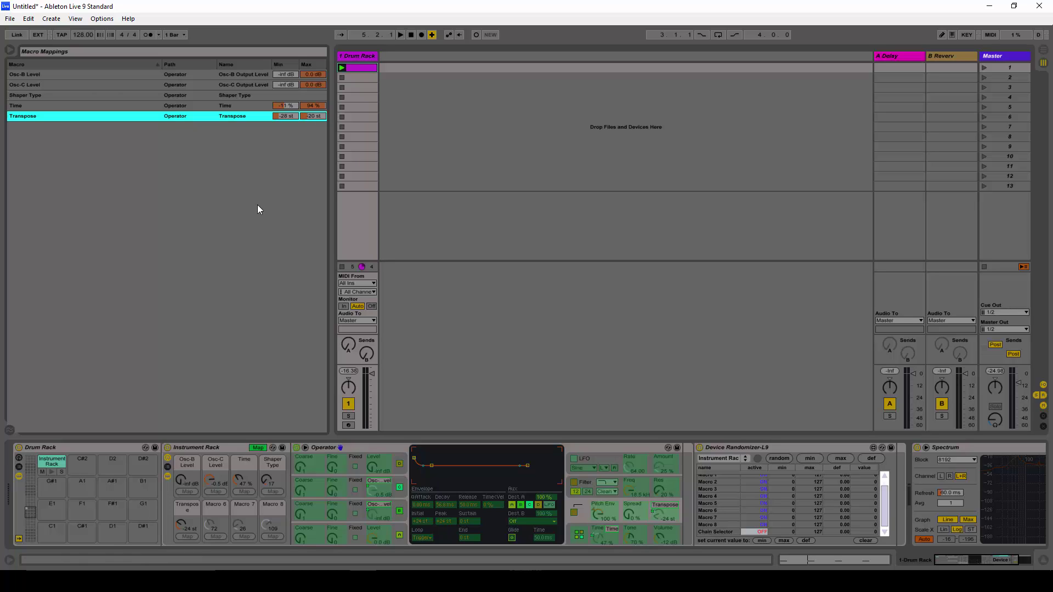
click(256, 448)
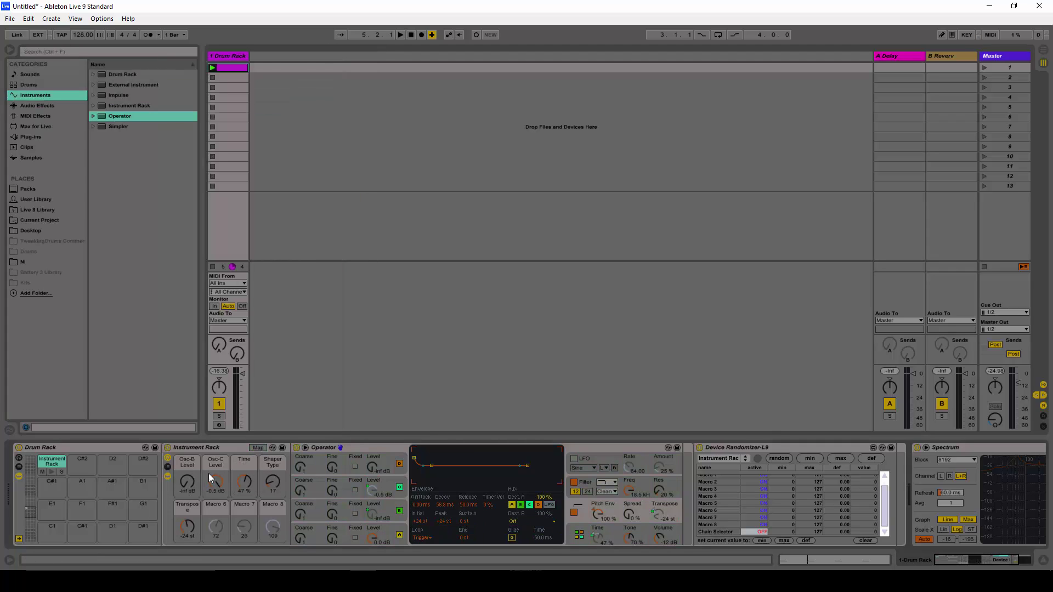
Set the rack's Osc-C Level macro to 0.0 dB, pick Macro 8 in the Device Randomizer, and start playback.
click(221, 447)
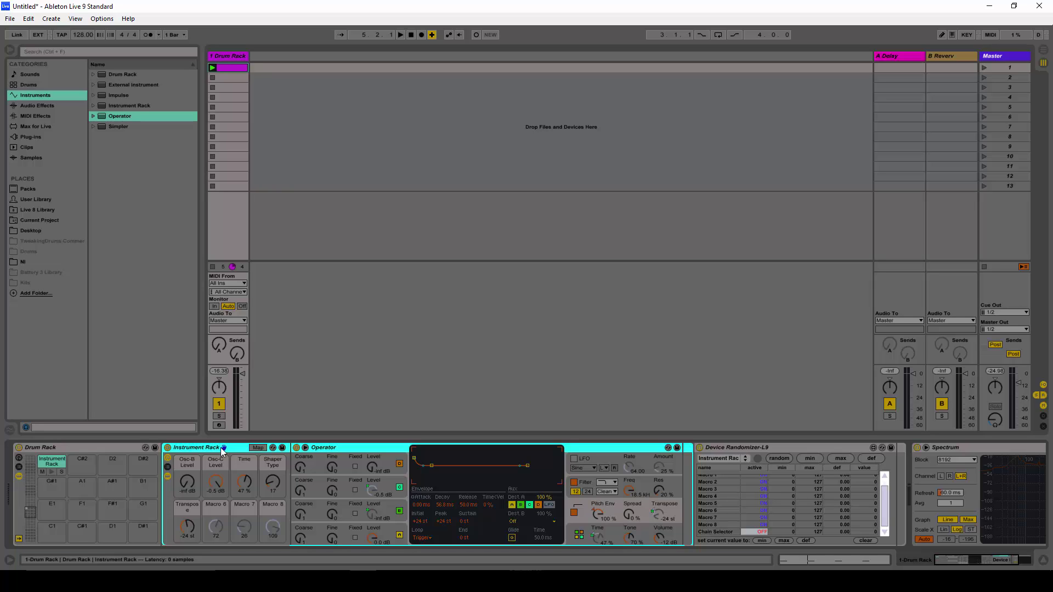
drag(218, 476, 218, 472)
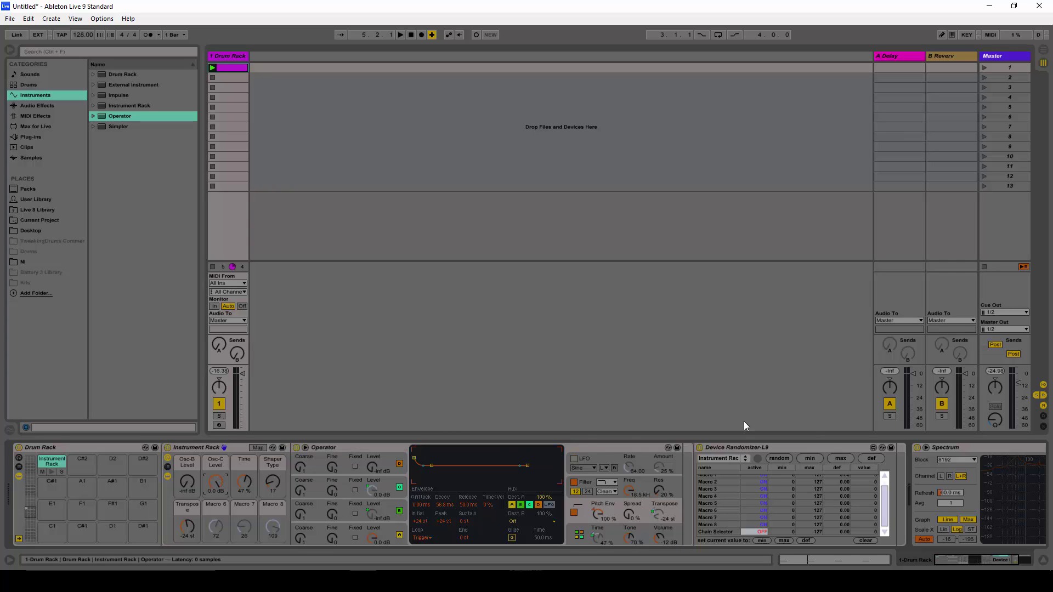
click(781, 448)
scroll(733, 485, up, 1)
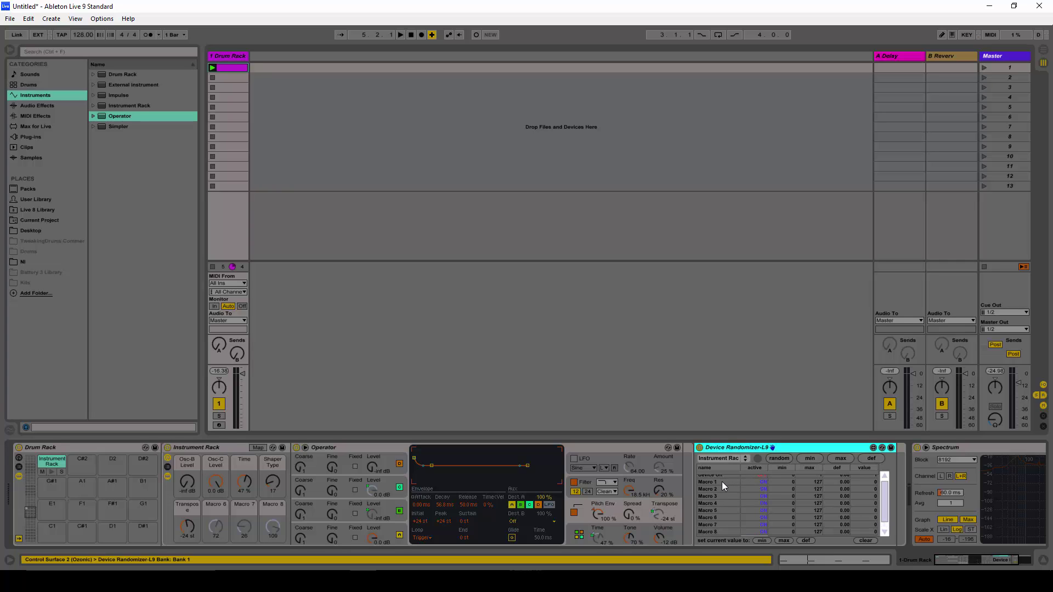
scroll(722, 482, down, 1)
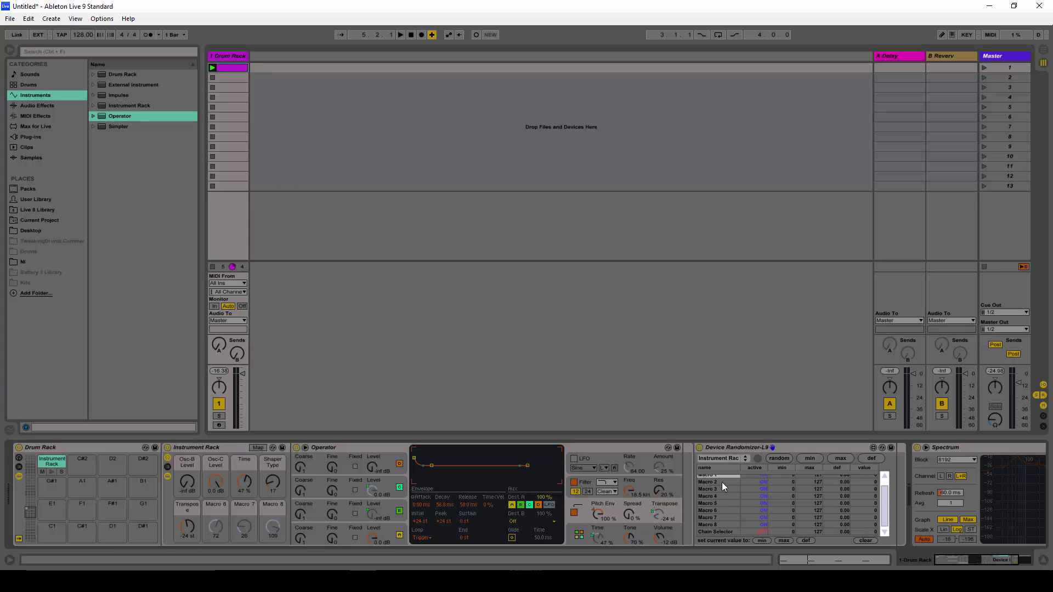
click(720, 522)
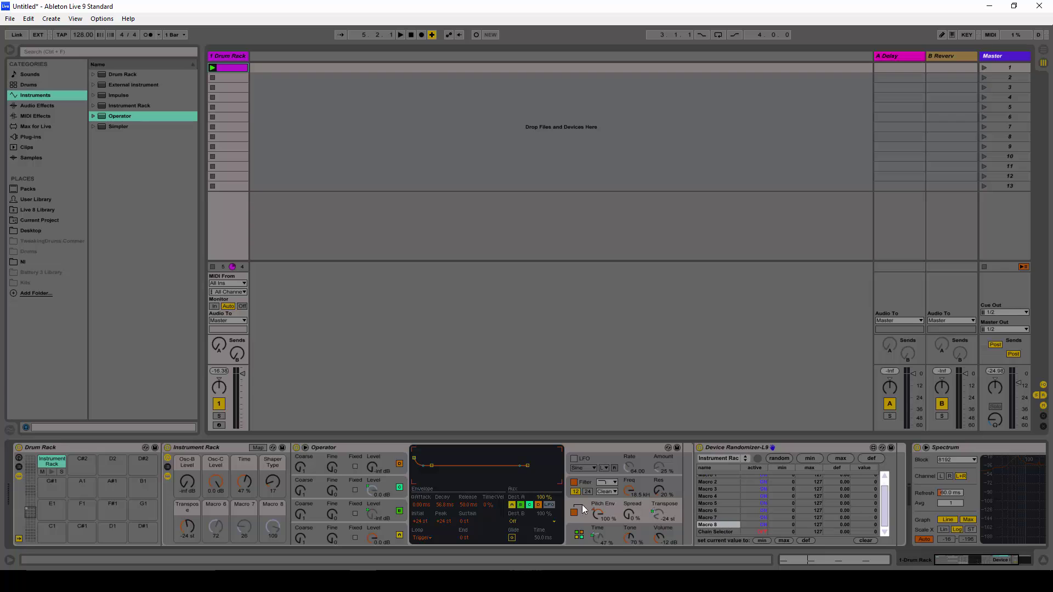
click(369, 453)
key(space)
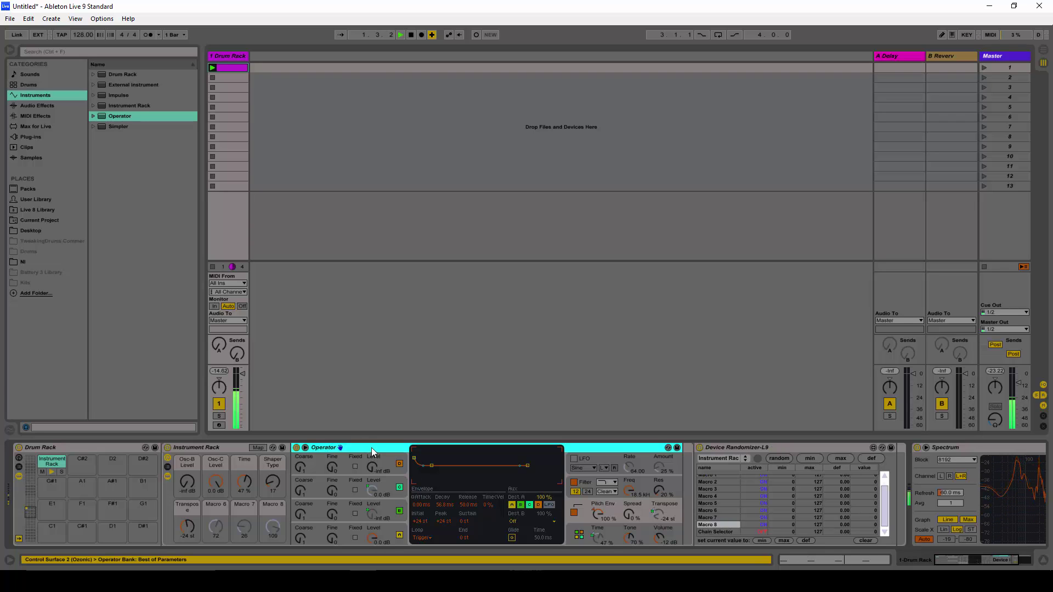
Hit the Device Randomizer's random button seven times during playback to re-roll the kick rack's macros.
click(780, 459)
click(779, 458)
click(780, 459)
click(780, 459)
click(780, 459)
click(780, 460)
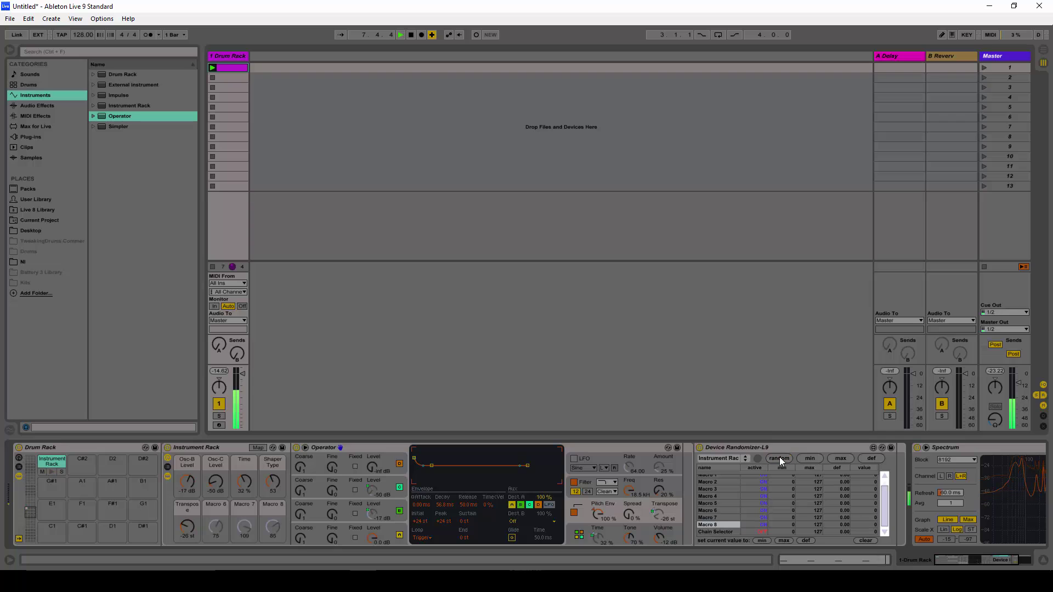
click(780, 459)
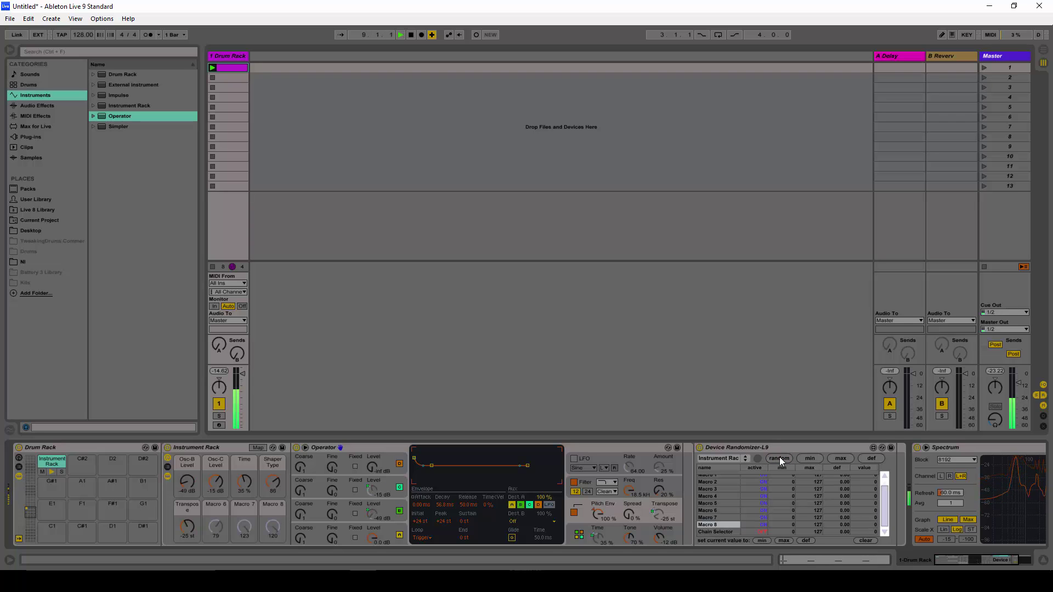
click(352, 445)
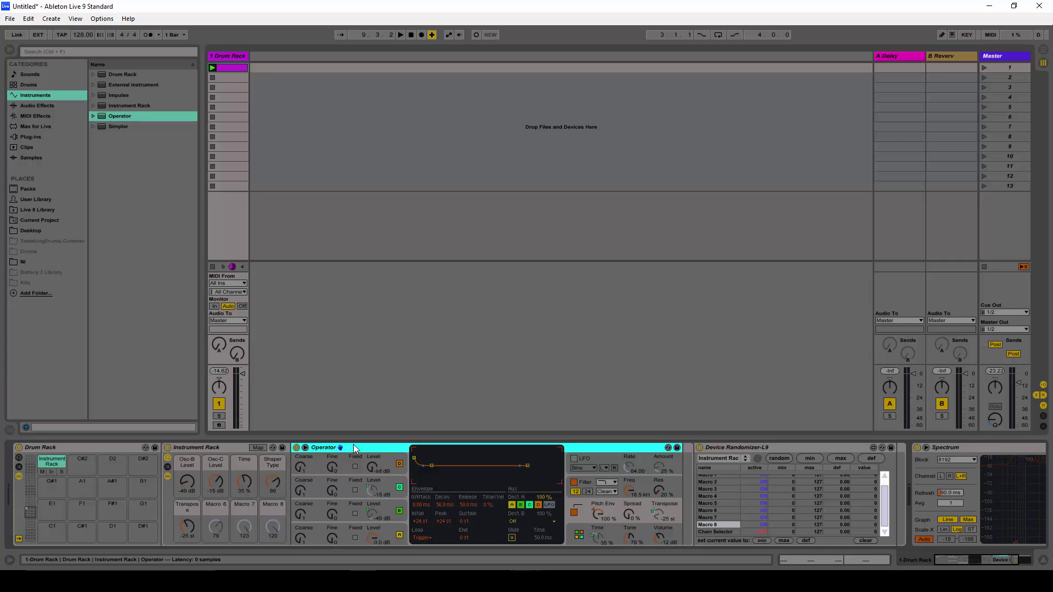
click(48, 462)
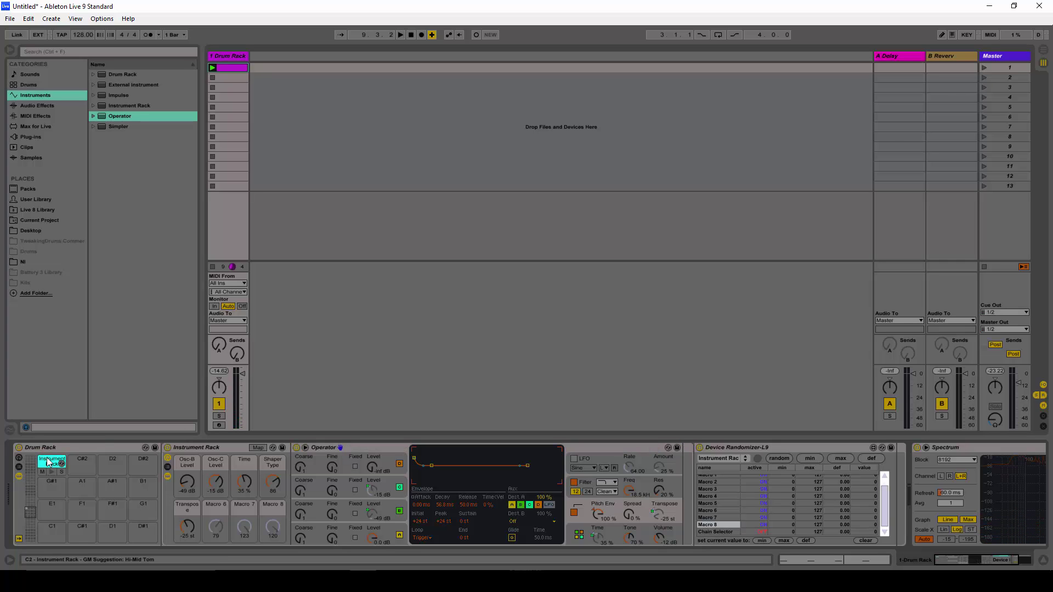
click(77, 459)
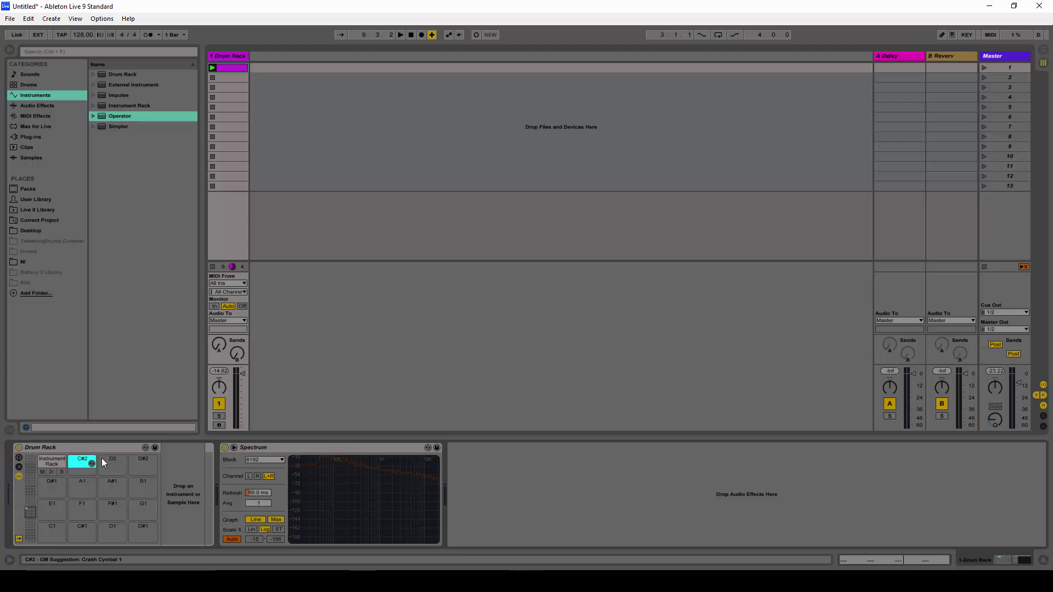
click(108, 463)
click(142, 456)
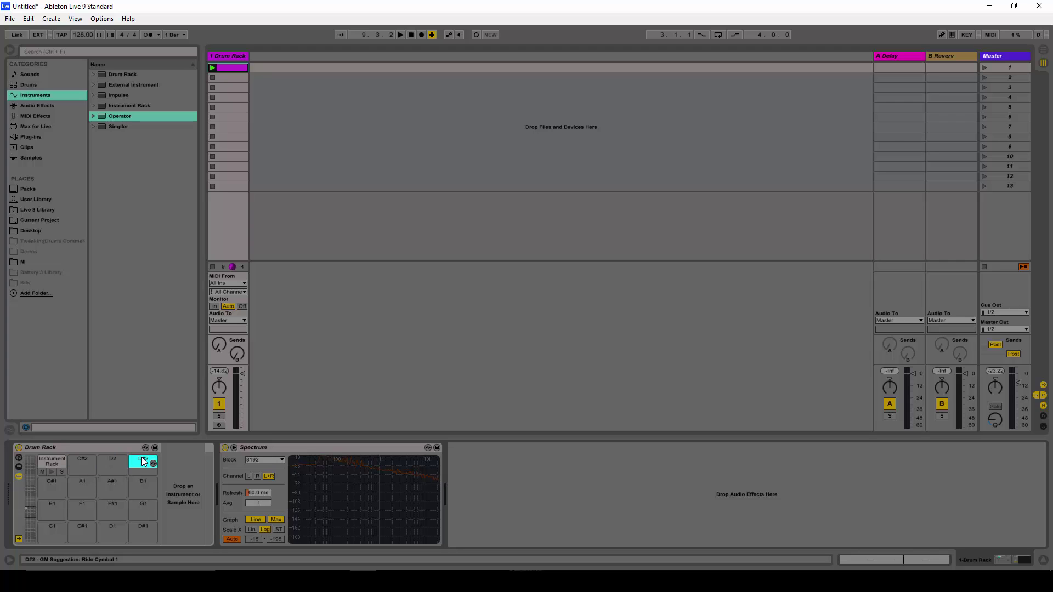
click(49, 462)
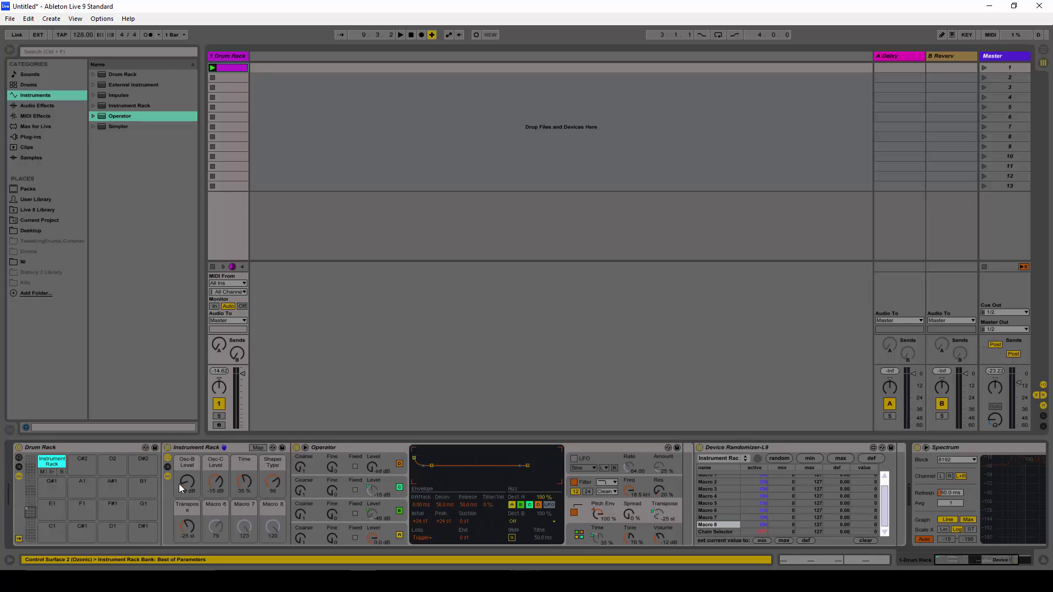
click(216, 448)
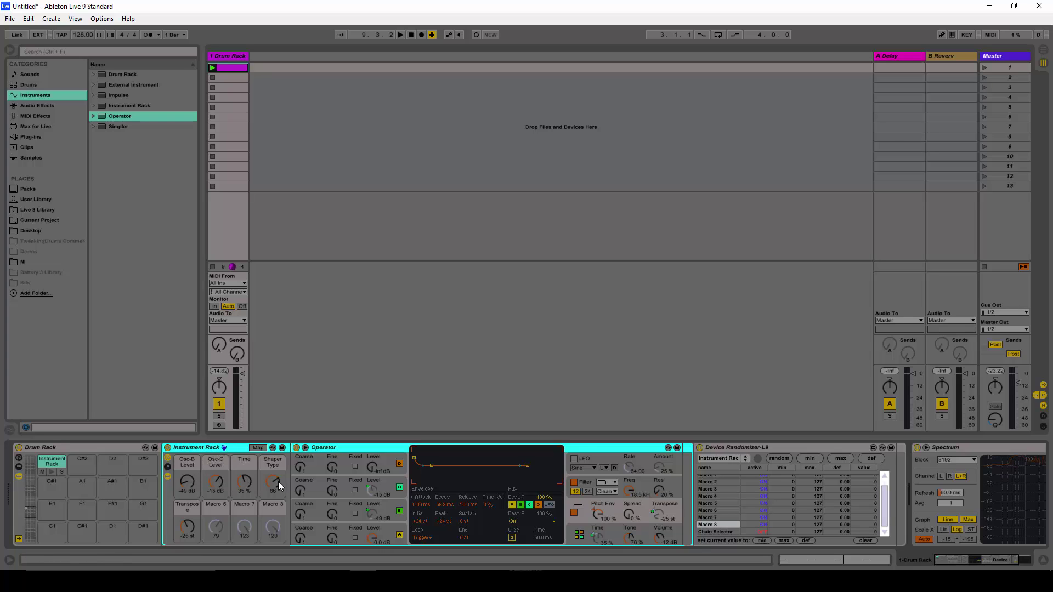
click(741, 447)
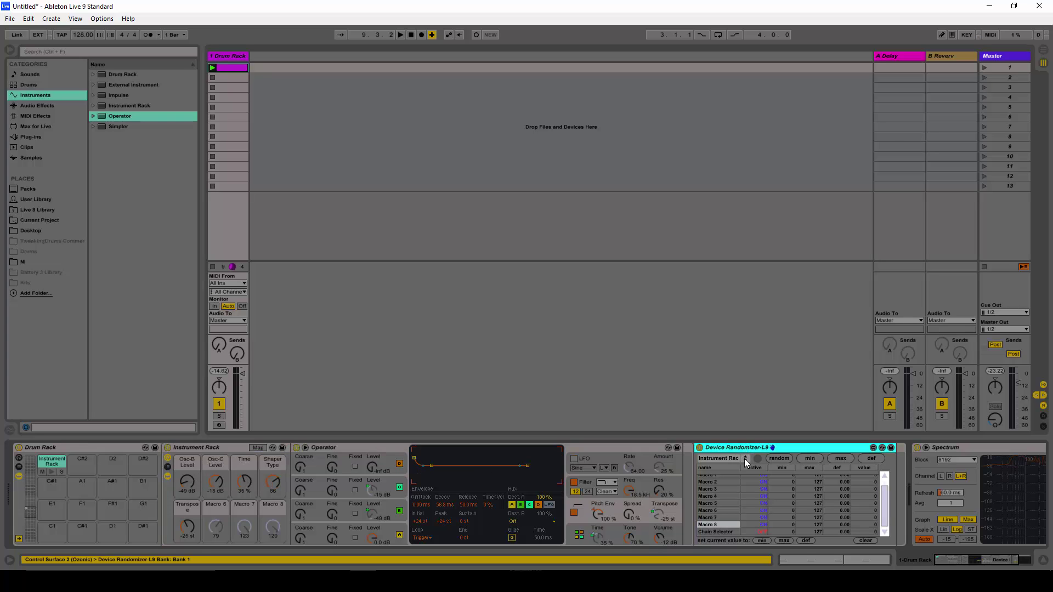
Open GenerativeDrums.als from the recent sets without saving the untitled set.
click(10, 18)
mouse_move(107, 56)
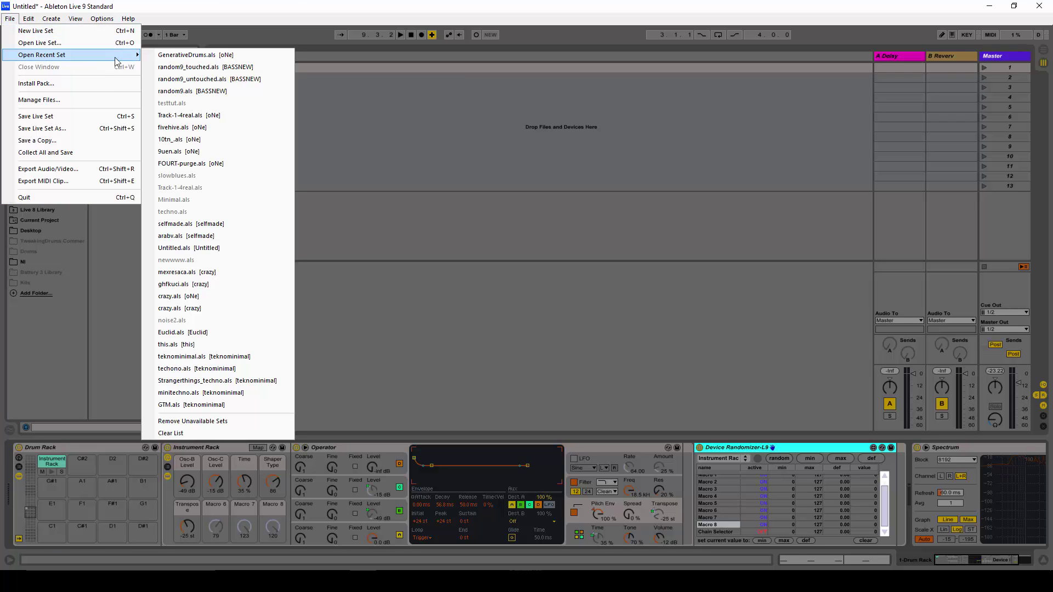
click(192, 57)
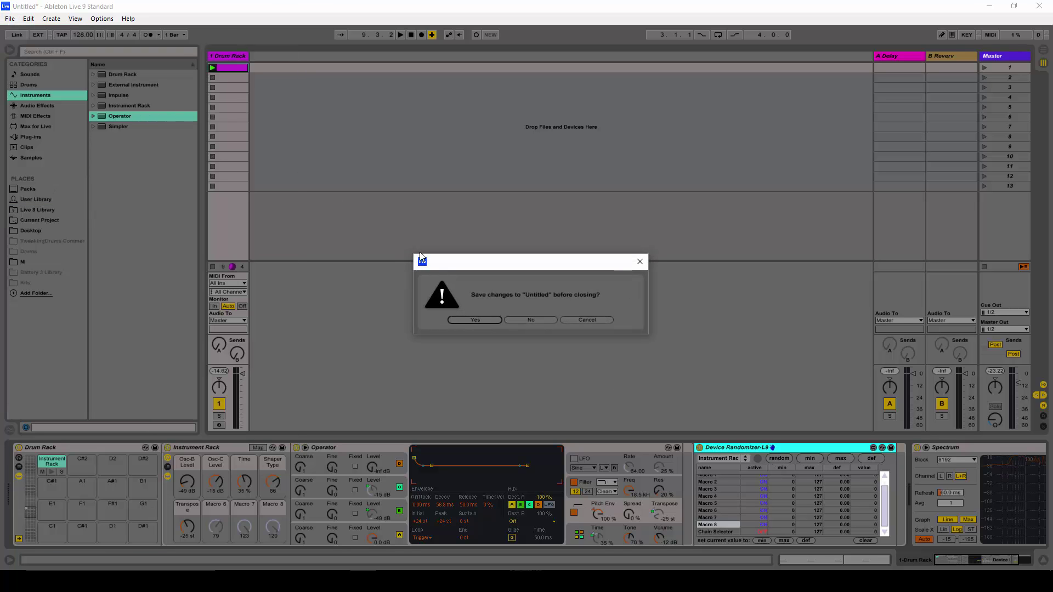
click(522, 319)
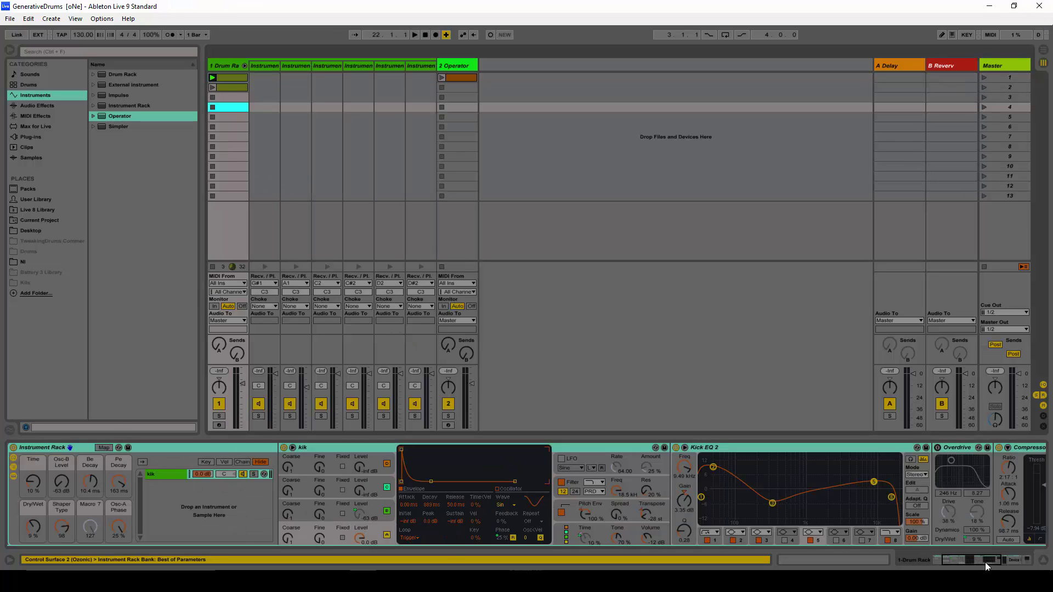
Inspect the second pad's rack, checking which macro drives the Chorus Dry/Wet.
click(79, 461)
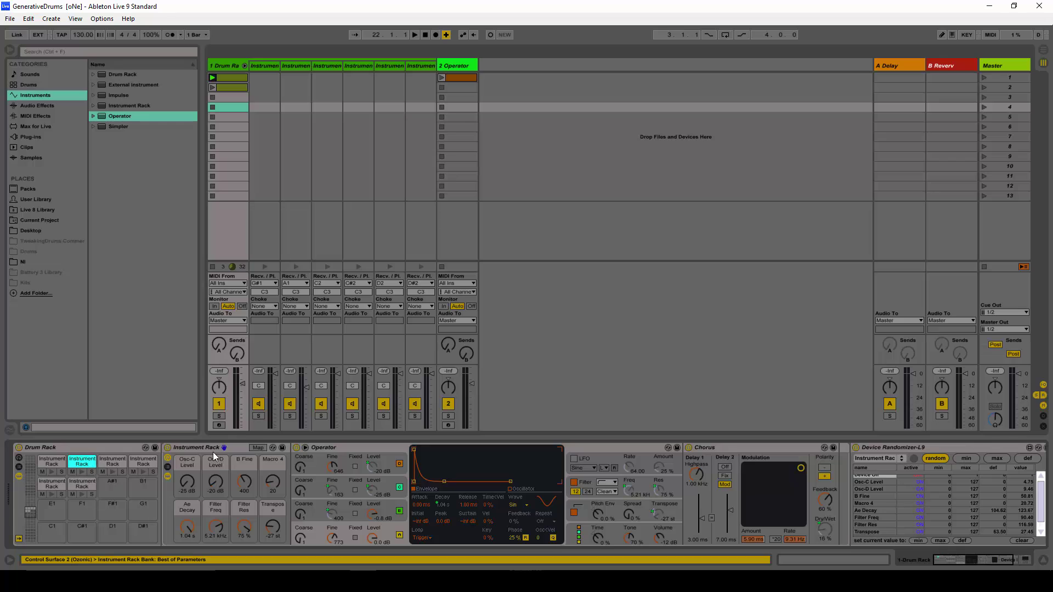
click(340, 449)
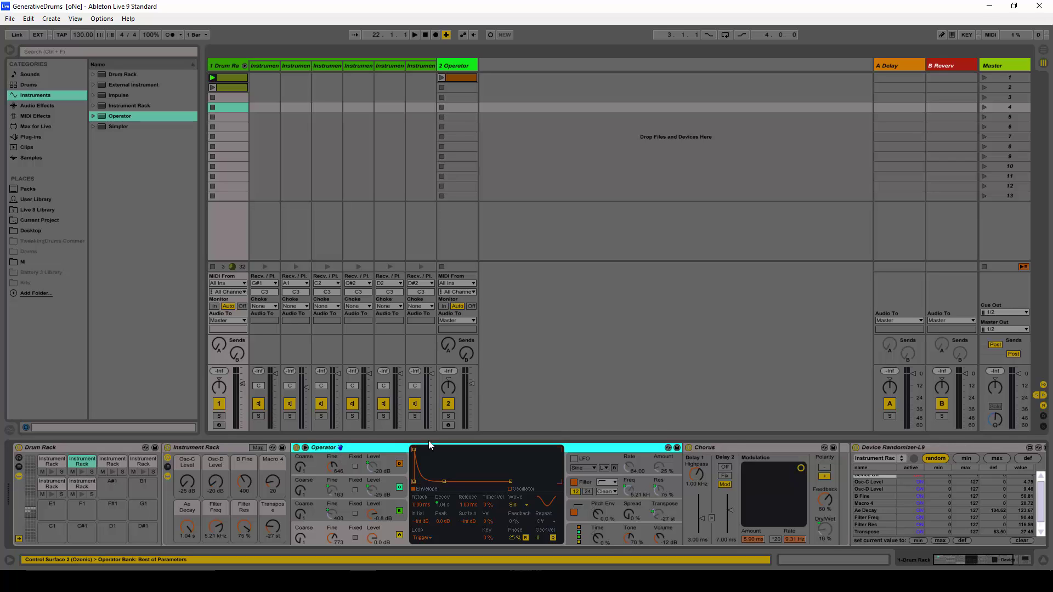
click(735, 446)
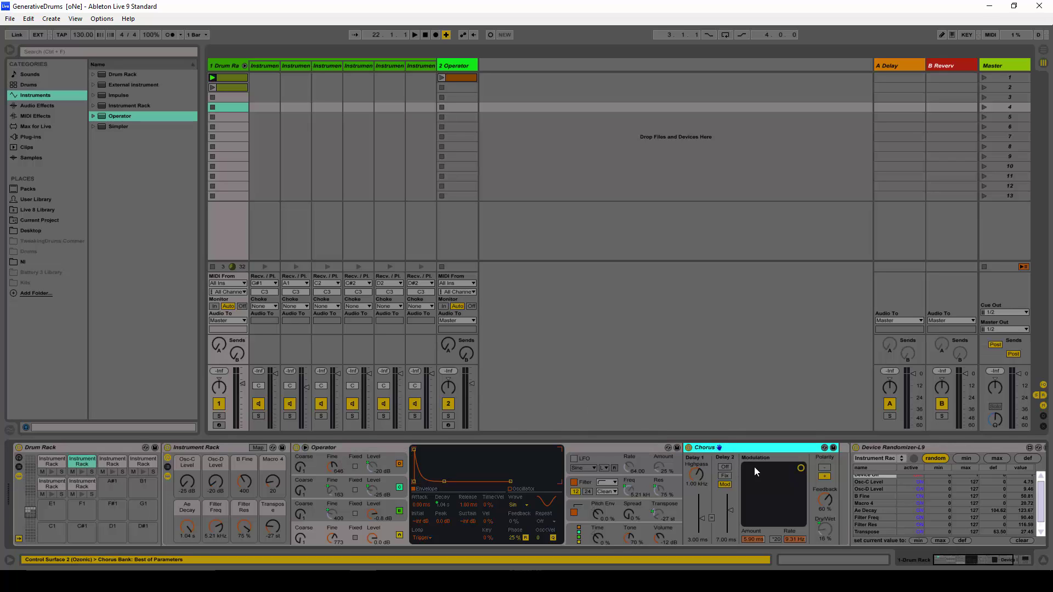
click(825, 527)
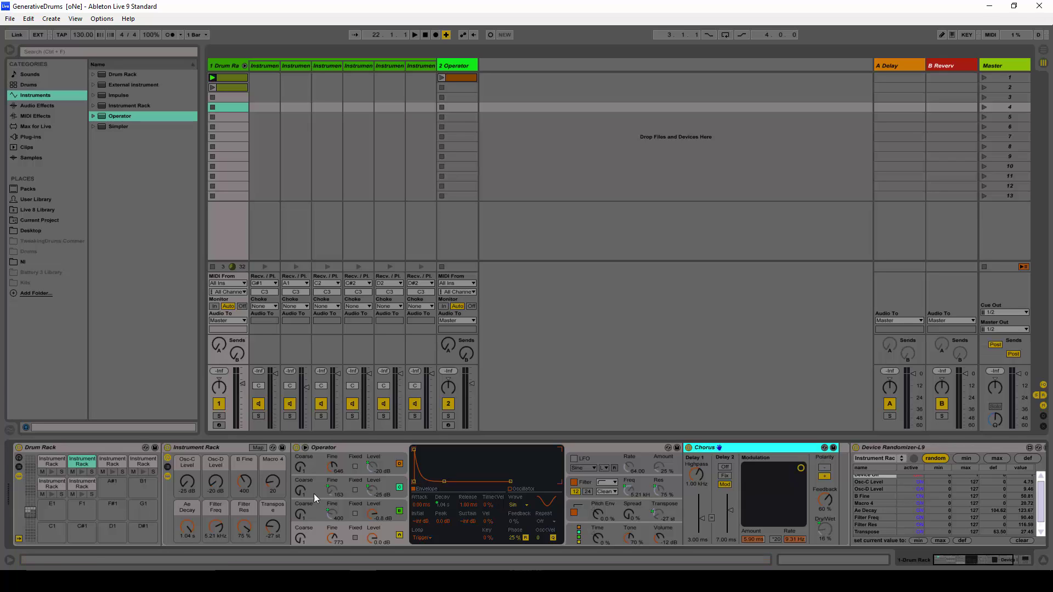
click(215, 446)
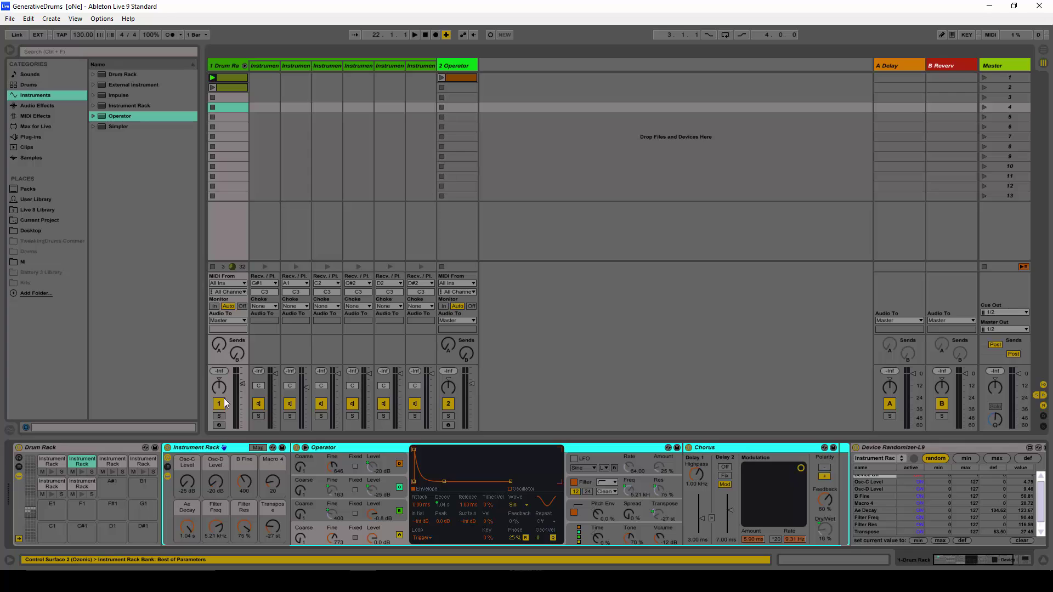
Browse the kik, C#2, D2 and D#2 pads' device chains, then enable Key Map mode.
click(225, 89)
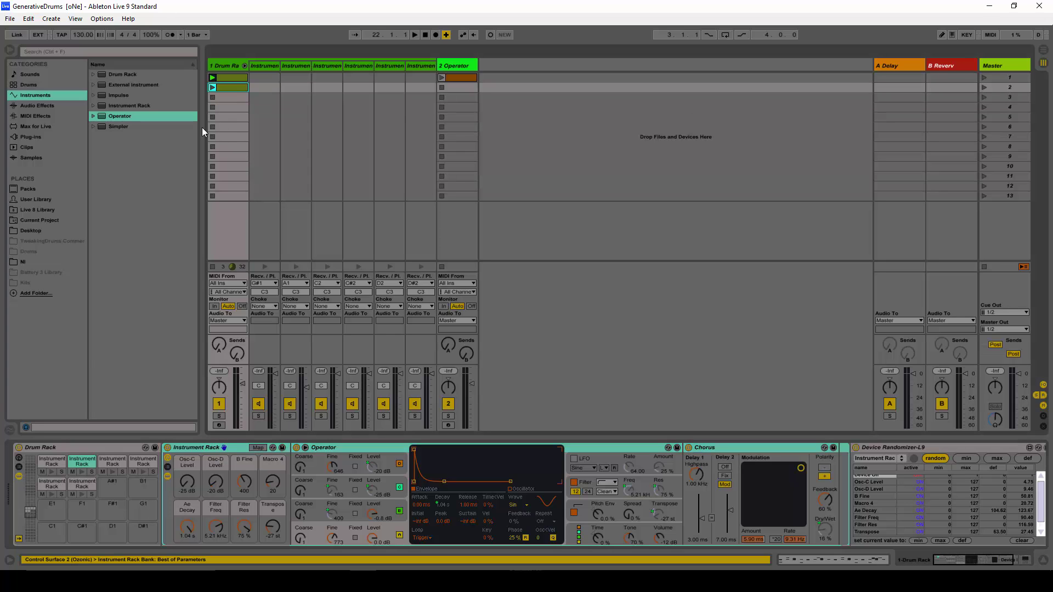
click(55, 461)
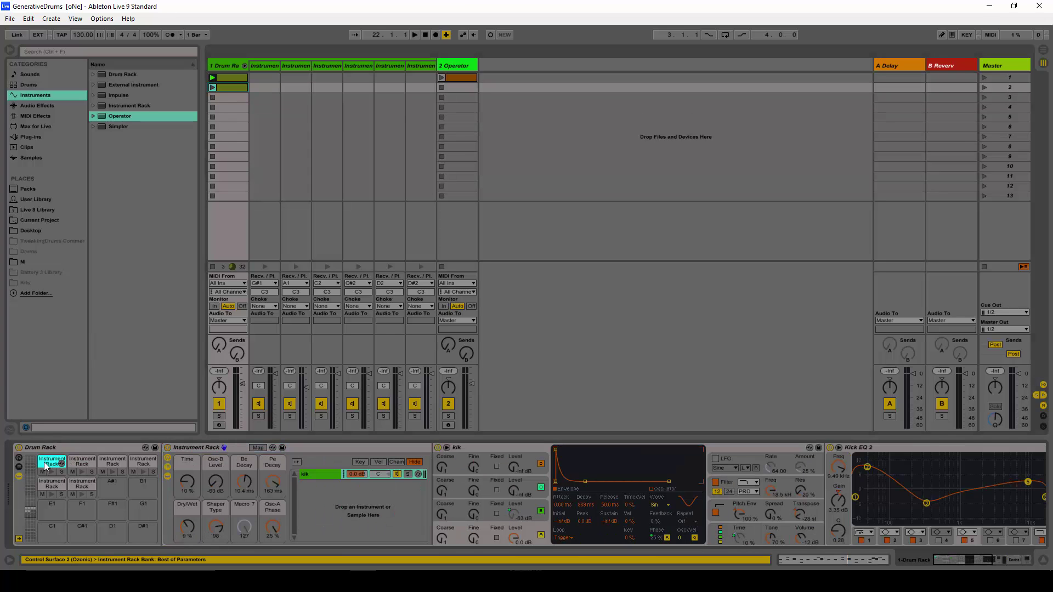
click(77, 462)
click(115, 460)
click(137, 460)
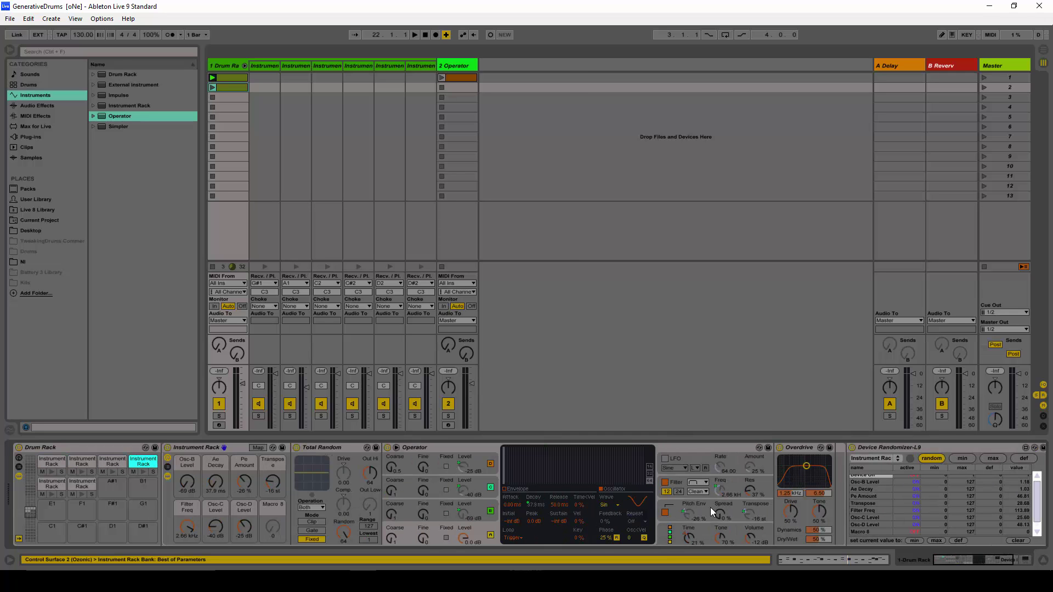
click(964, 556)
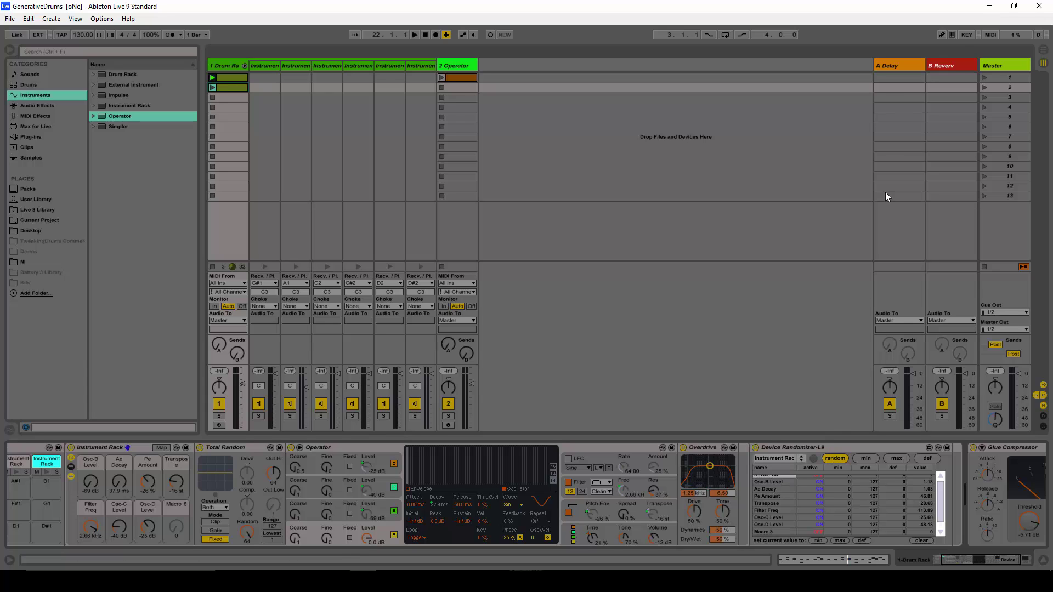
click(964, 35)
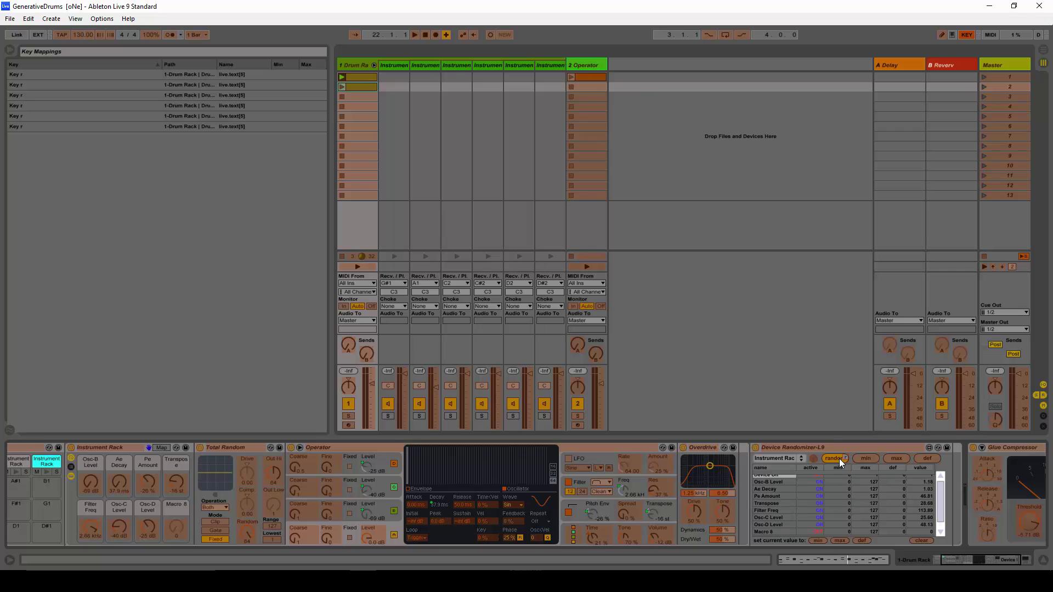
View the G#1, A1 and kick pads' racks, leaving Key Map mode off at the end.
click(965, 34)
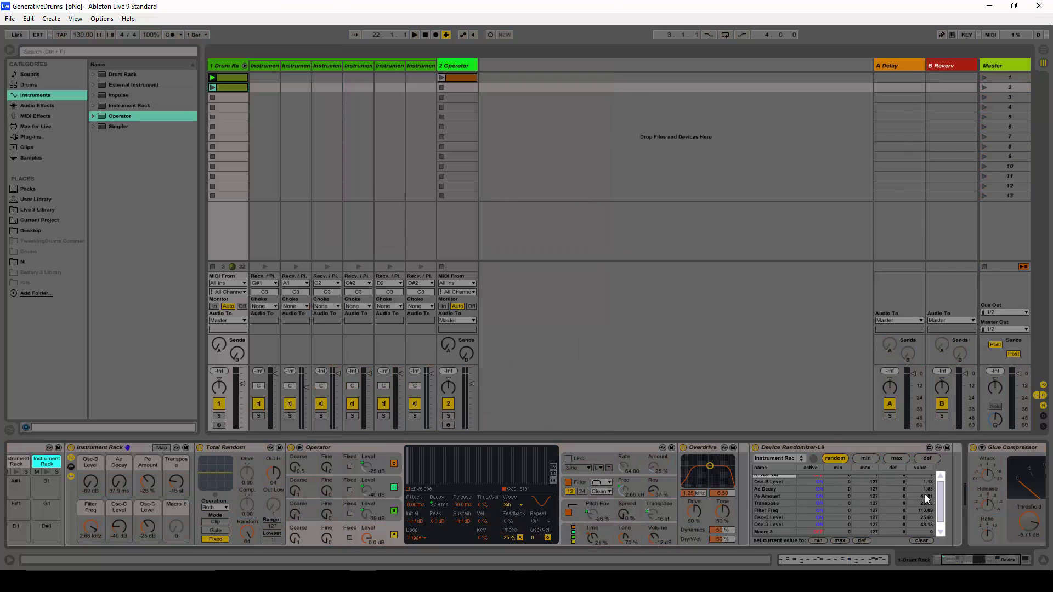
click(966, 561)
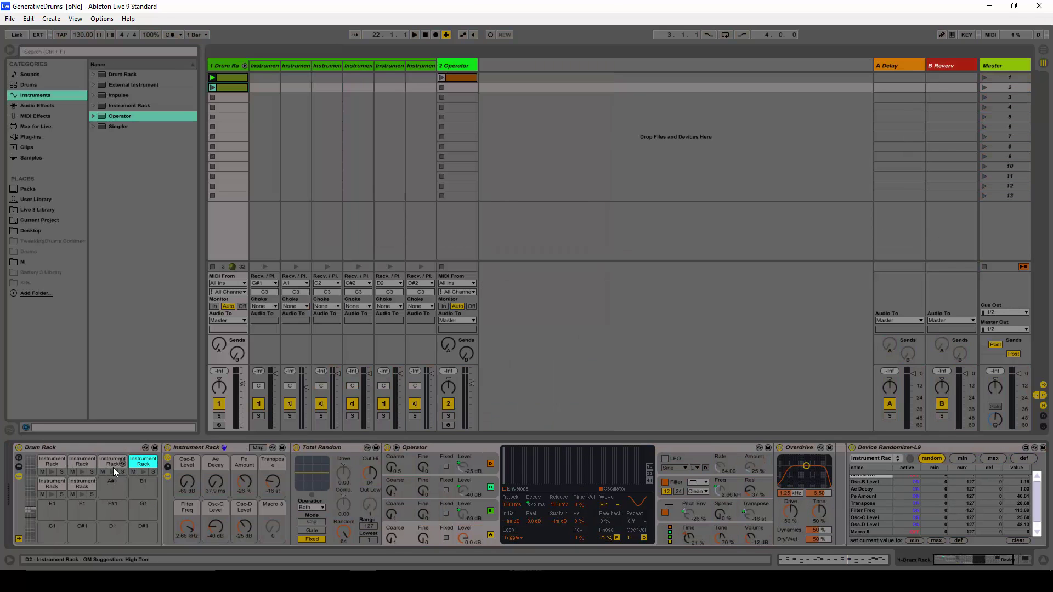
click(47, 483)
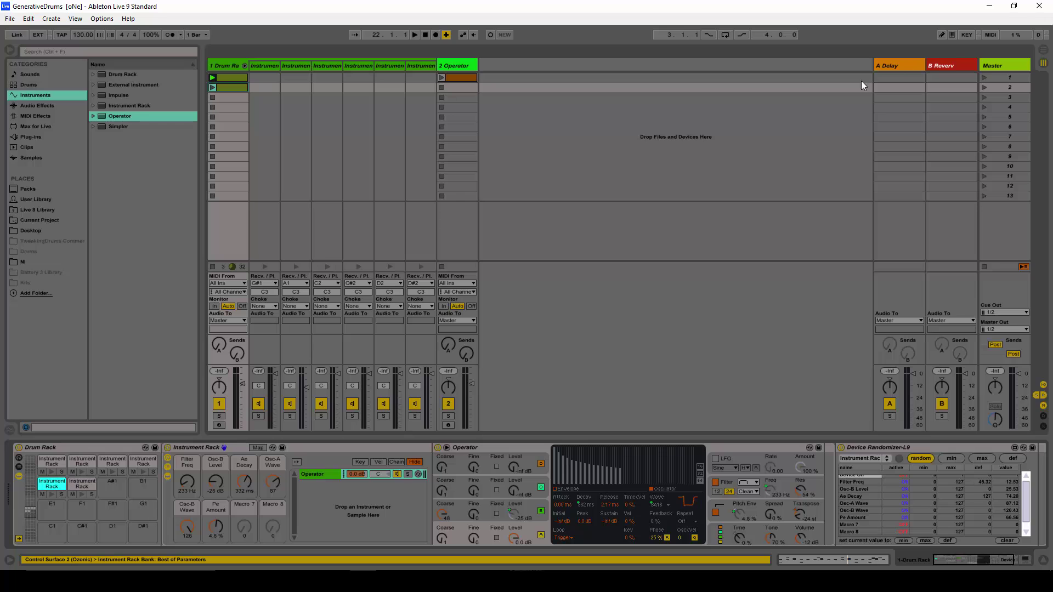
click(966, 35)
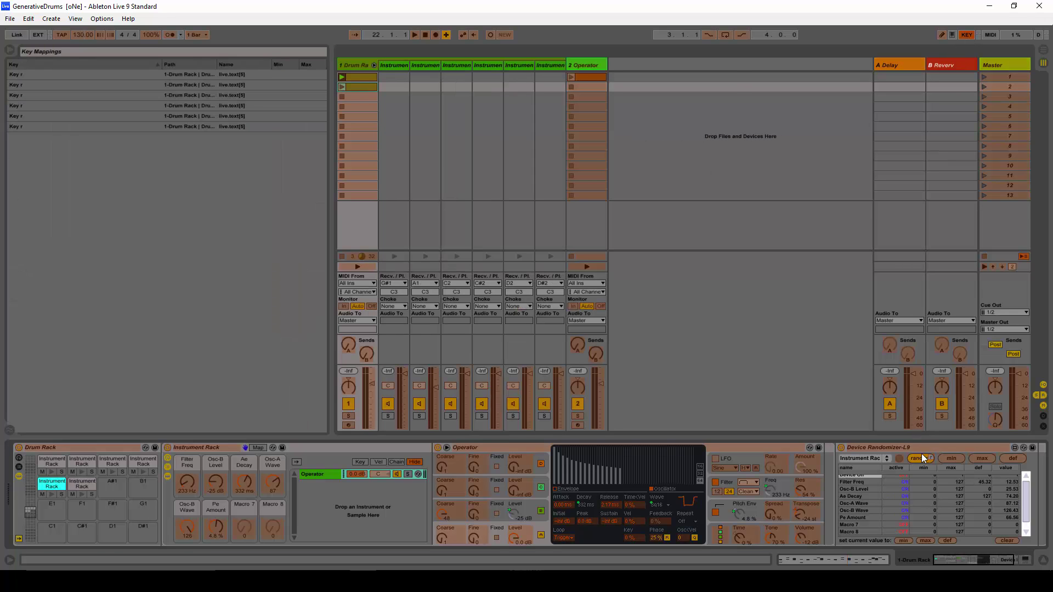
click(81, 482)
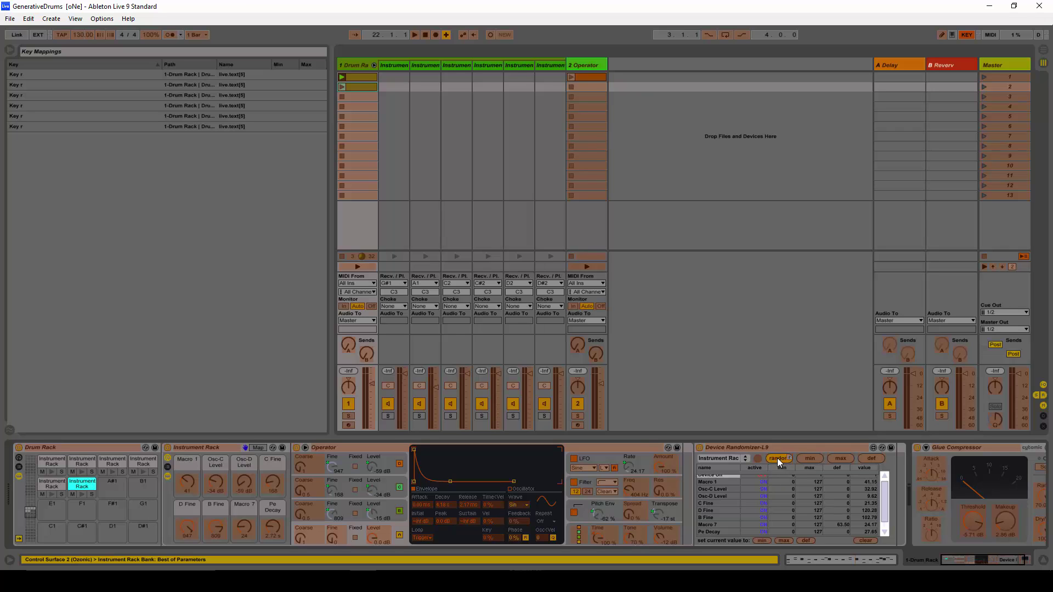
click(51, 461)
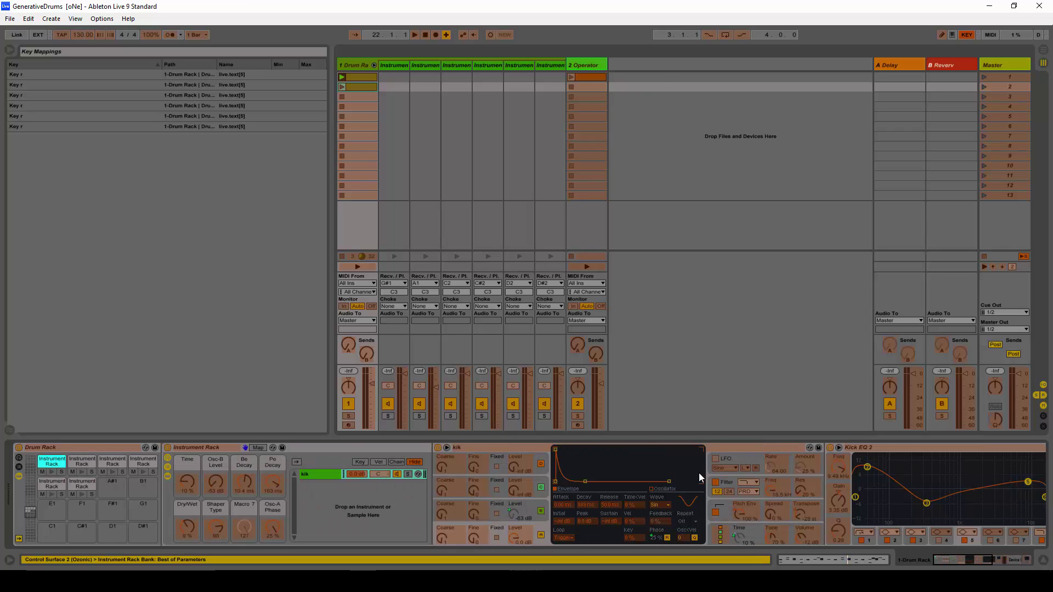
drag(946, 555, 1001, 559)
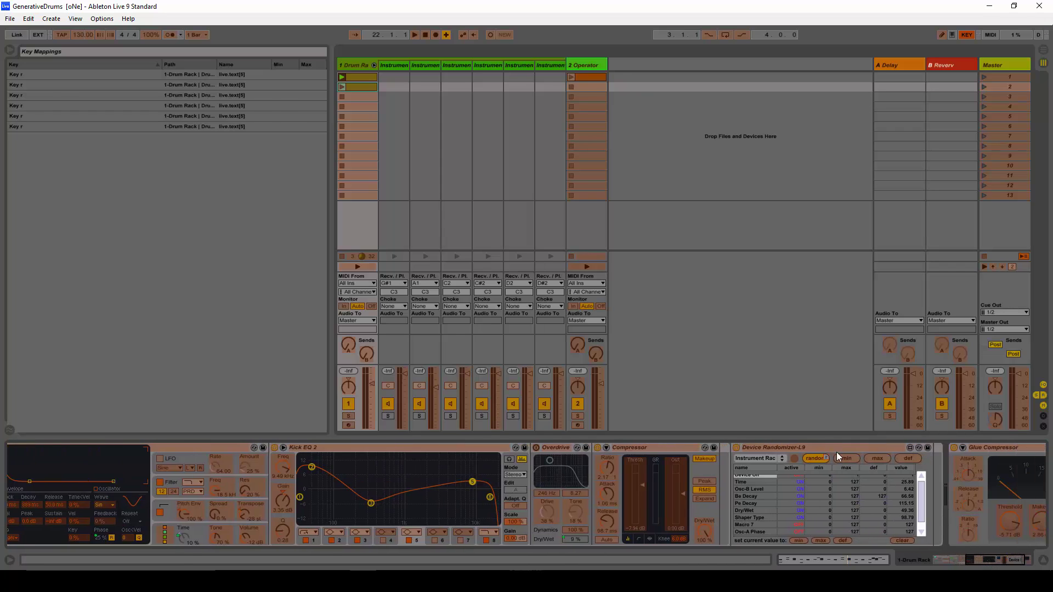
click(965, 35)
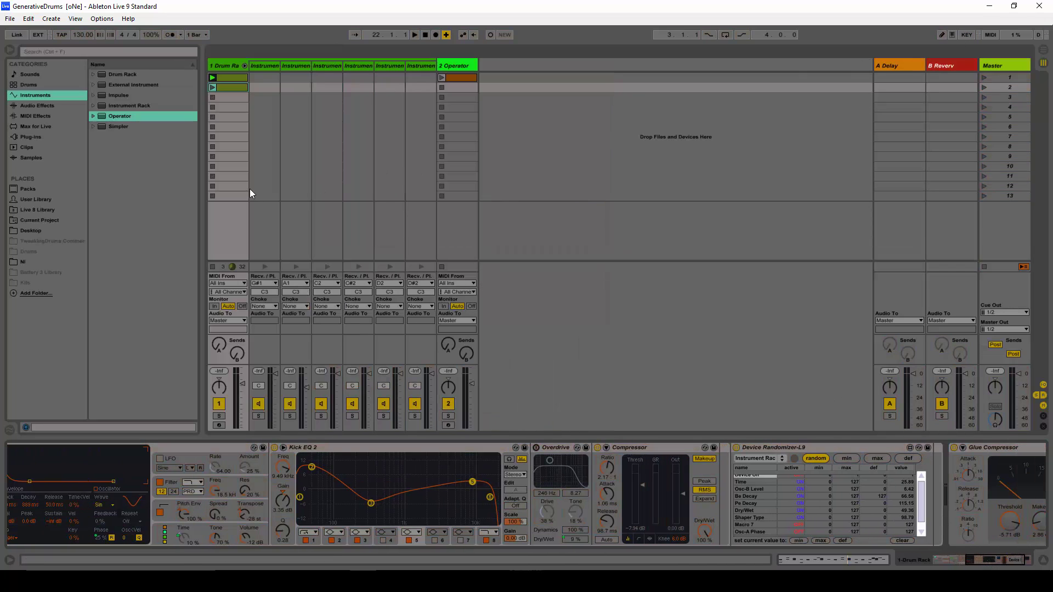
Select the kick pad's Instrument Rack and launch the Drum Rack clip in slot 1.
click(228, 147)
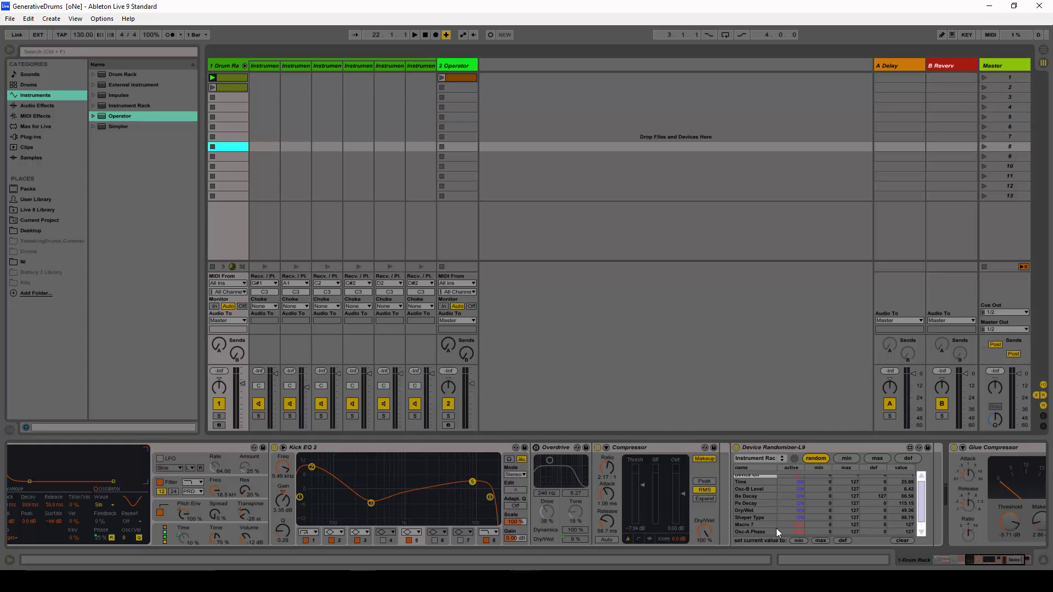
drag(953, 555, 943, 557)
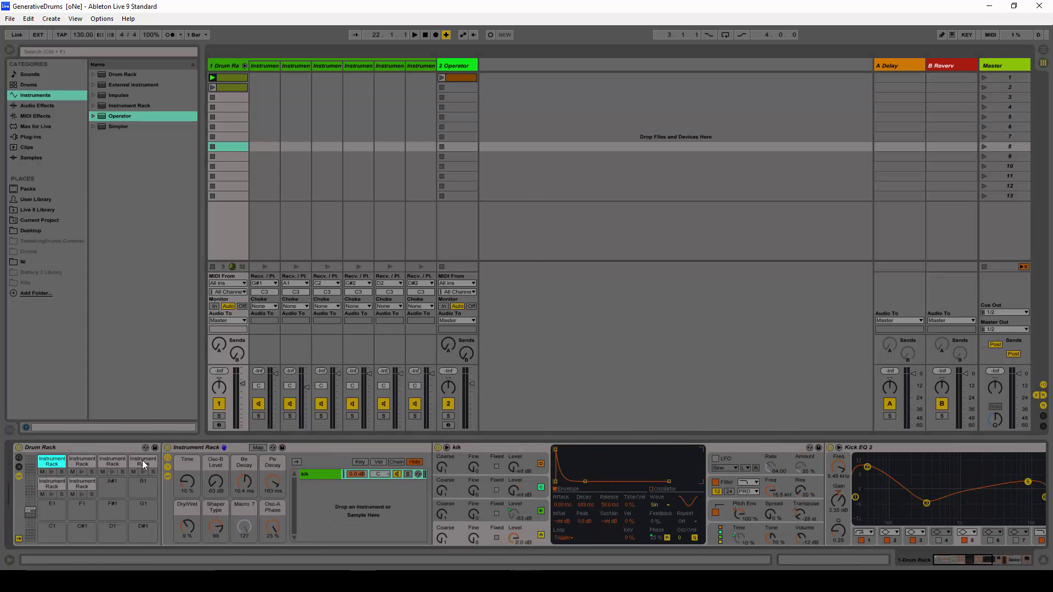
click(232, 446)
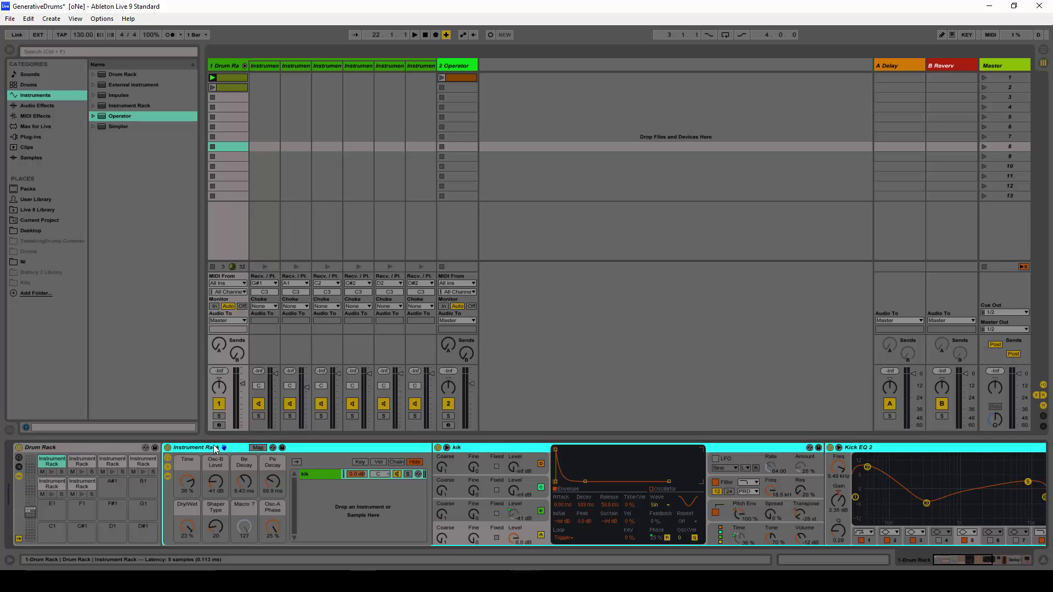
click(219, 78)
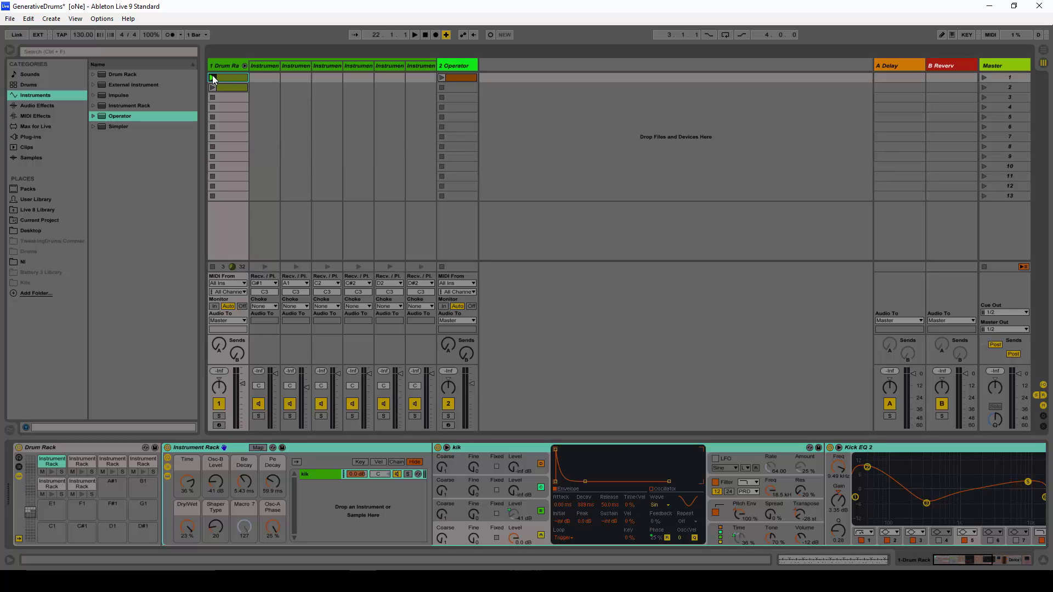
click(213, 77)
click(231, 147)
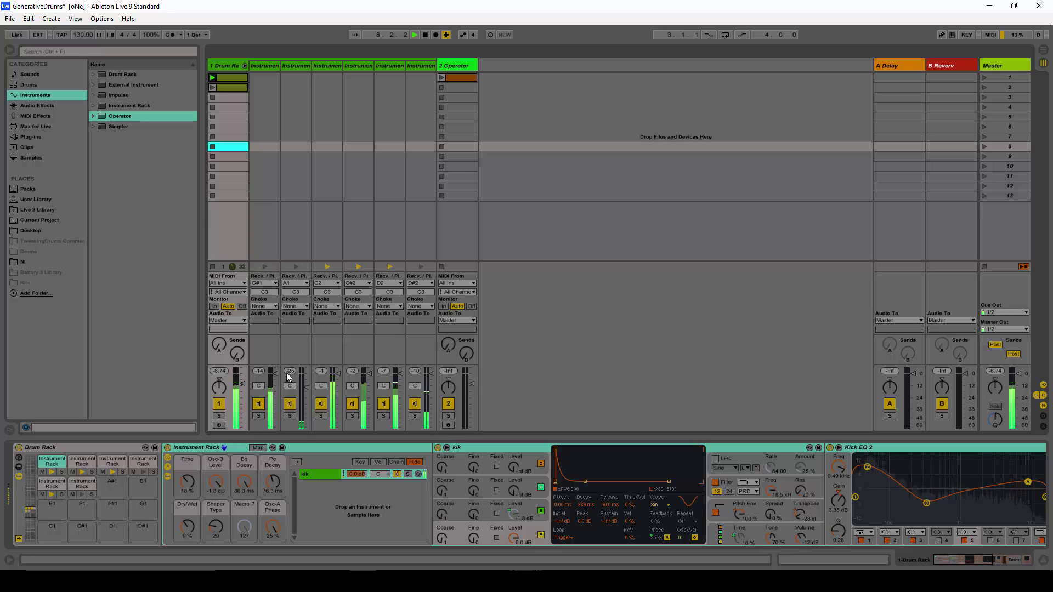
Solo the second, third, then fourth kick track in turn, and stop playback.
click(262, 417)
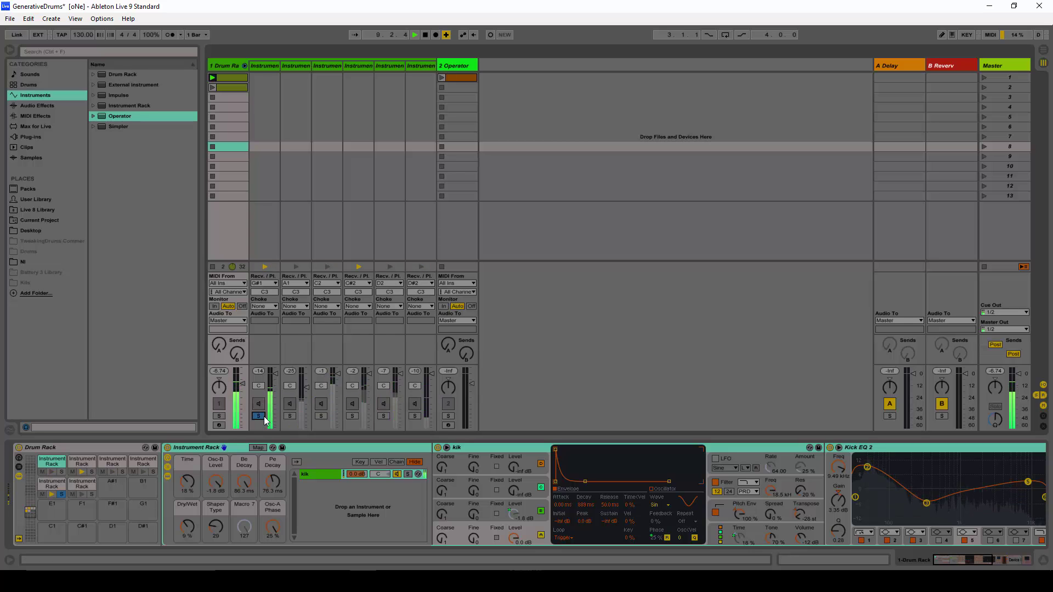
click(289, 417)
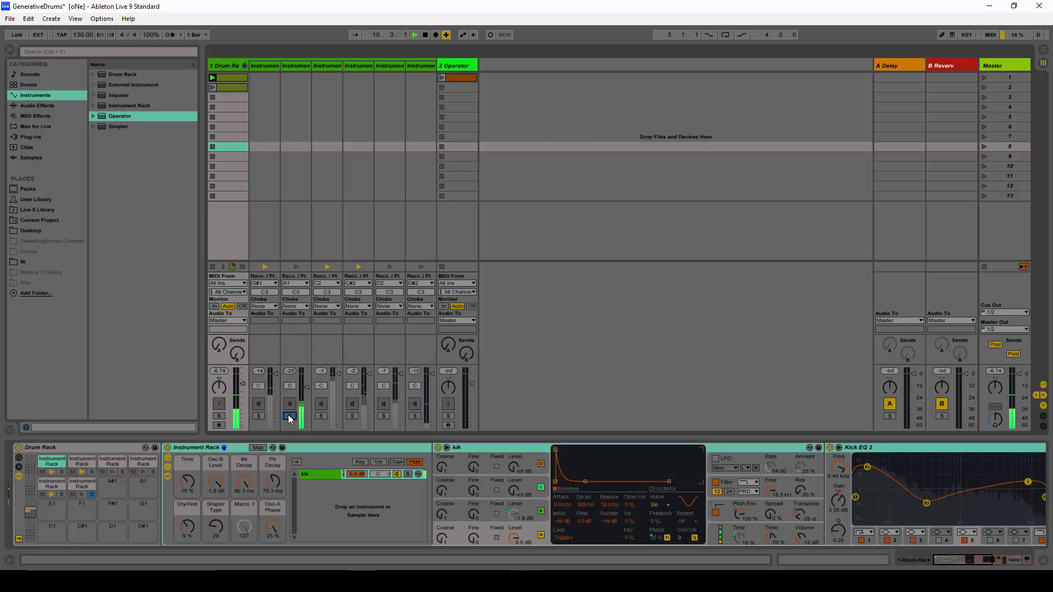
click(296, 206)
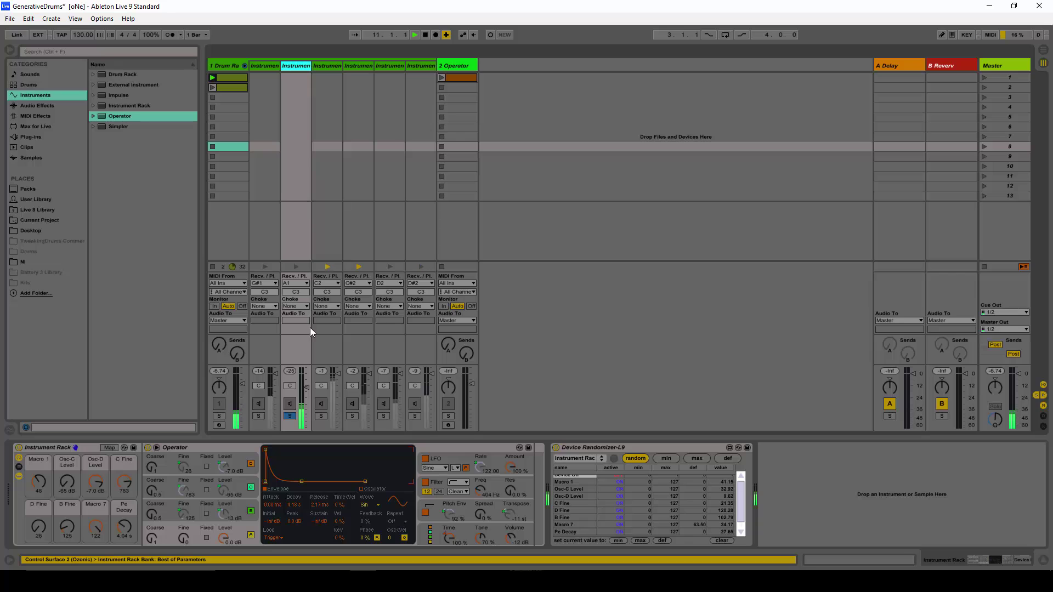
click(319, 179)
click(321, 414)
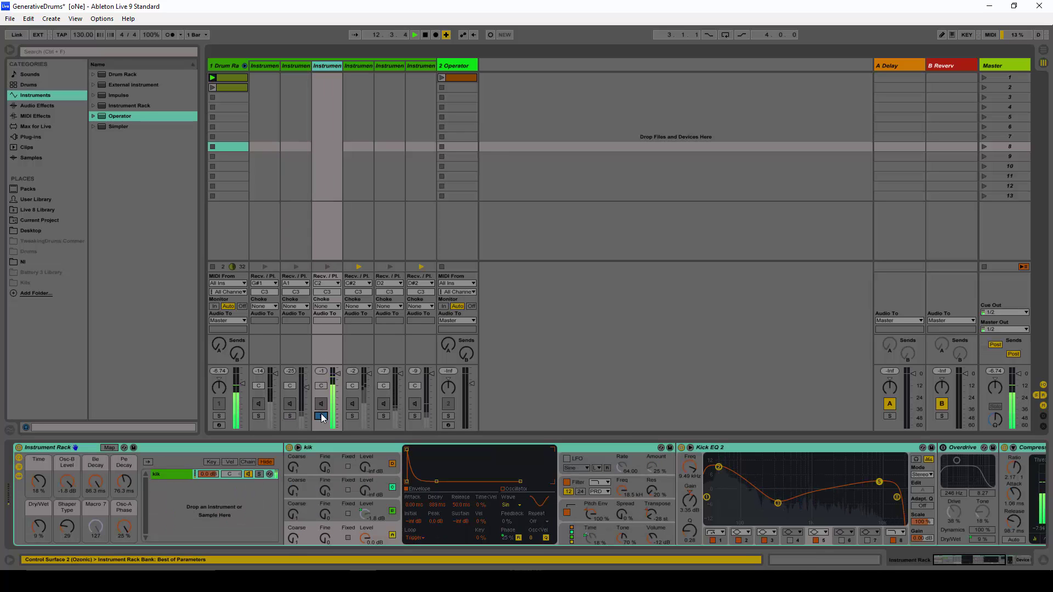
key(space)
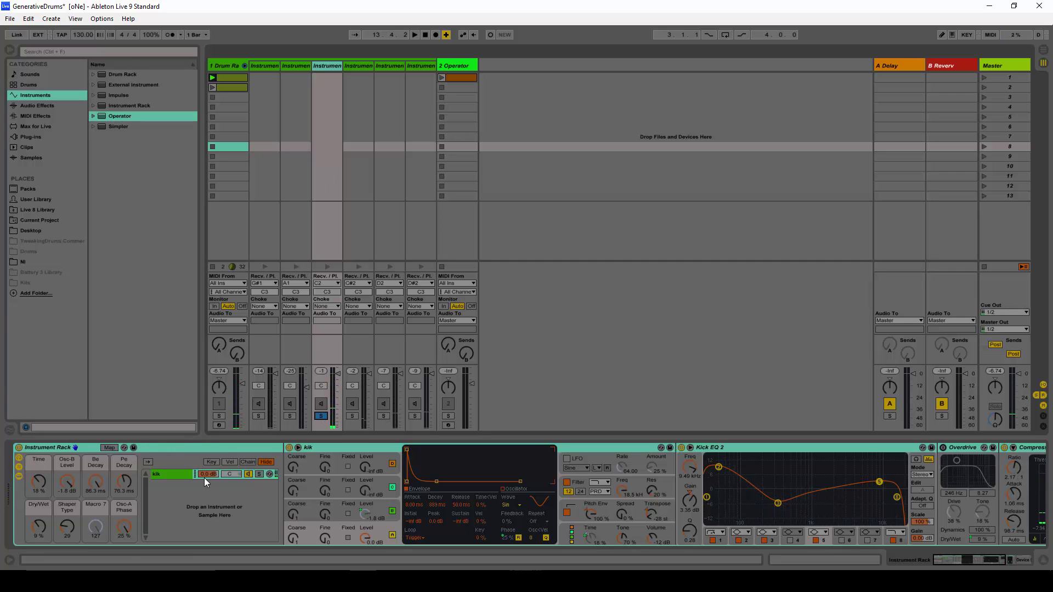
click(72, 447)
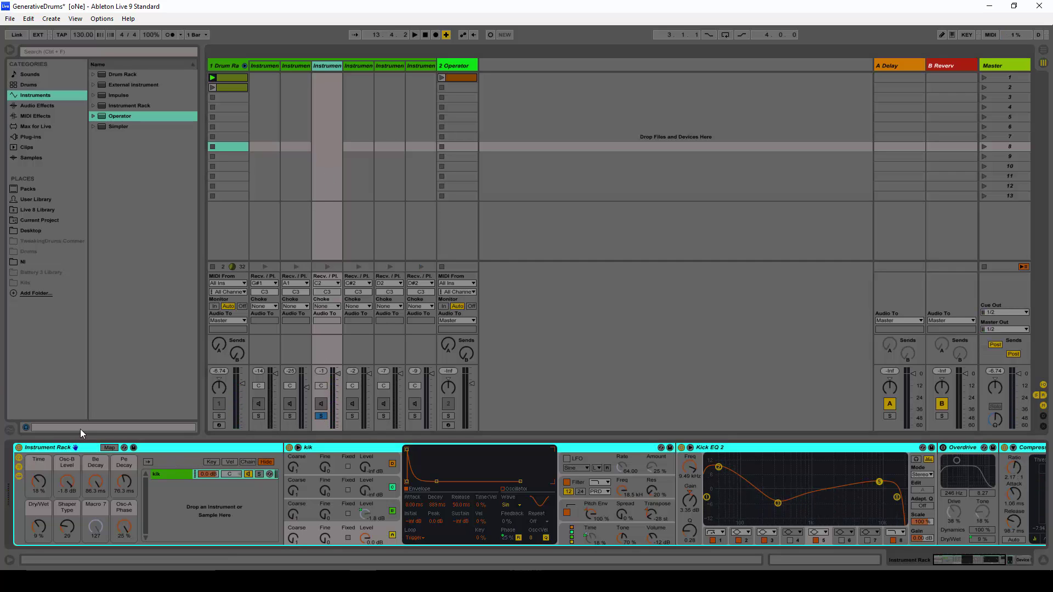
Rename the kick Instrument Rack to 'My kick' and show the Desktop folder containing My Kick.adg.
key(ctrl+r)
text(My kick)
key(Return)
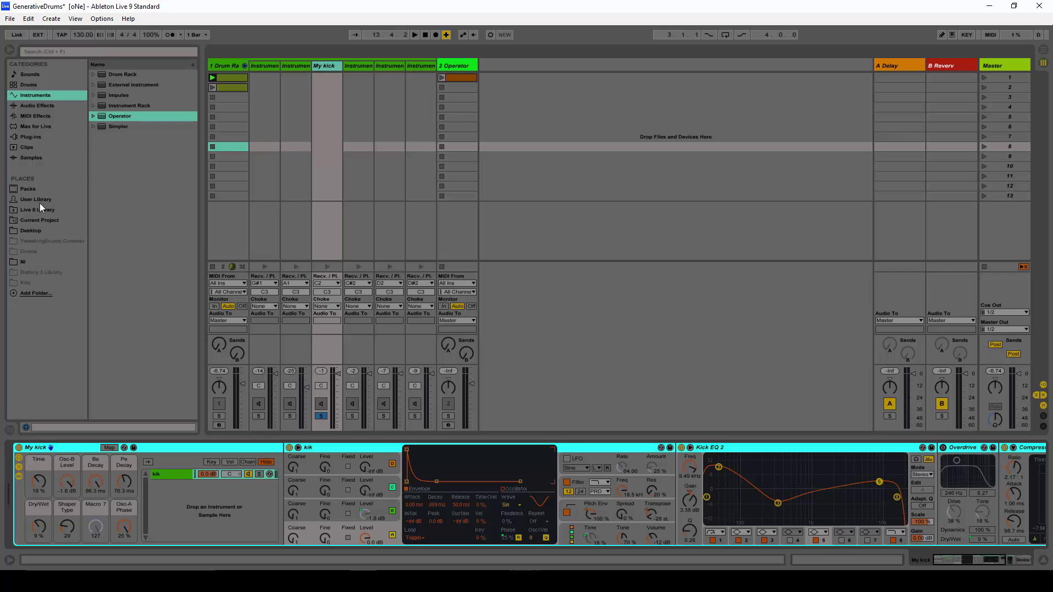
click(29, 231)
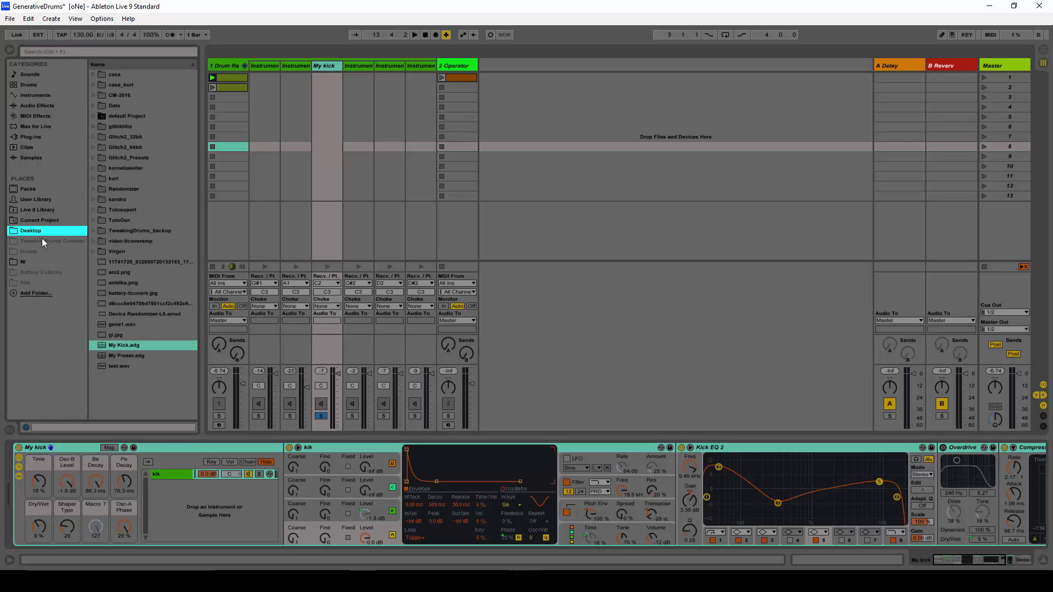
click(71, 446)
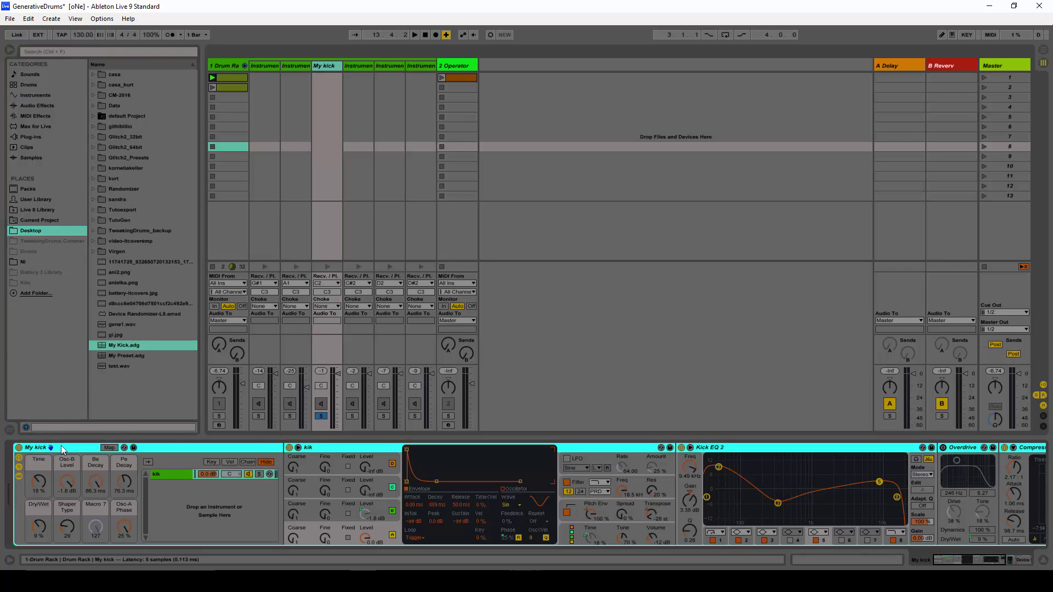